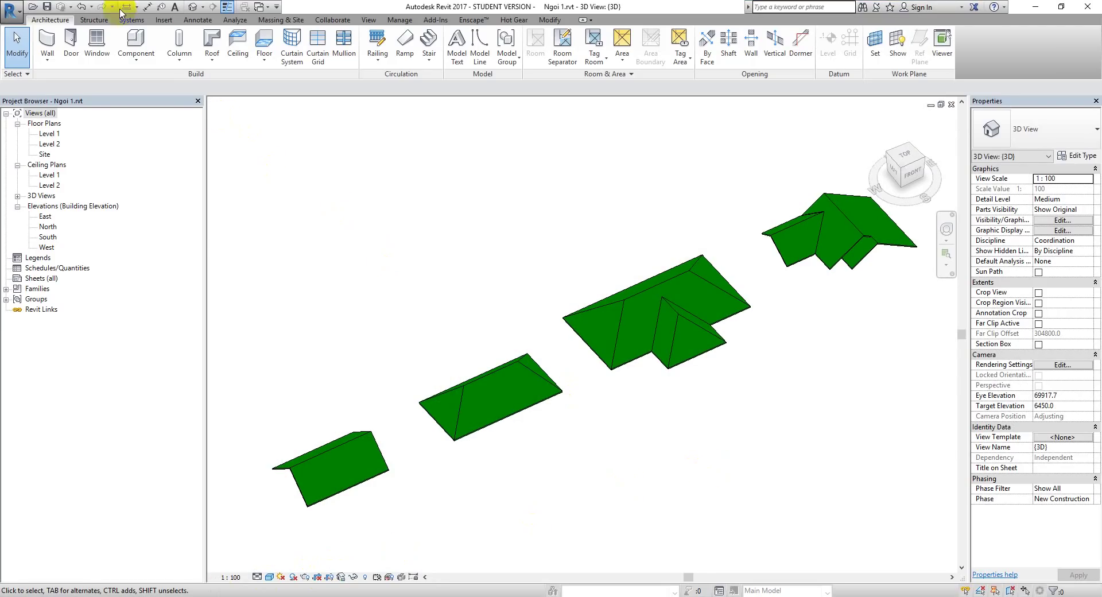
- Load all roof tile families from the 'Mái ngói Mái tole RTK' folder into the project
{"action": "left_click", "coordinate": [170, 22]}
{"action": "left_click", "coordinate": [368, 53]}
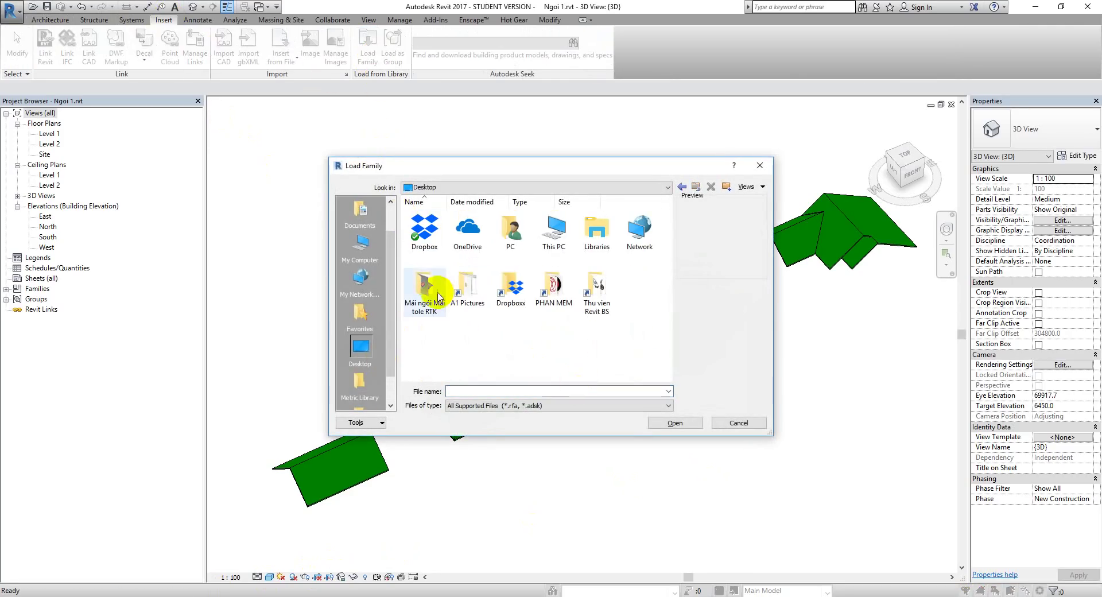
{"action": "double_click", "coordinate": [423, 286]}
{"action": "left_click", "coordinate": [425, 233]}
{"action": "left_click", "coordinate": [554, 283], "text": "shift"}
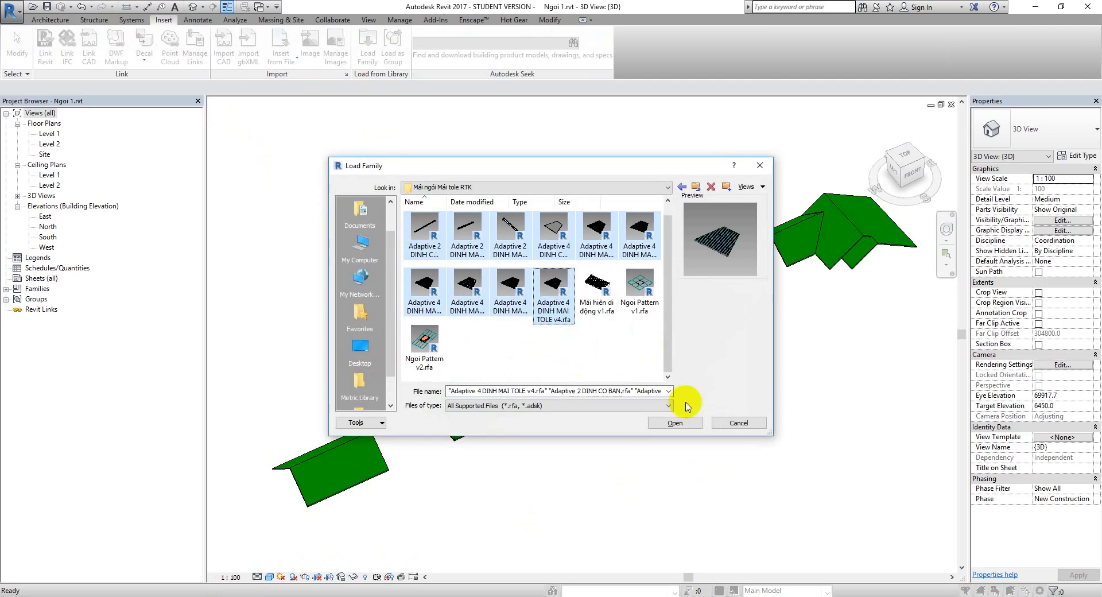
{"action": "left_click", "coordinate": [693, 425]}
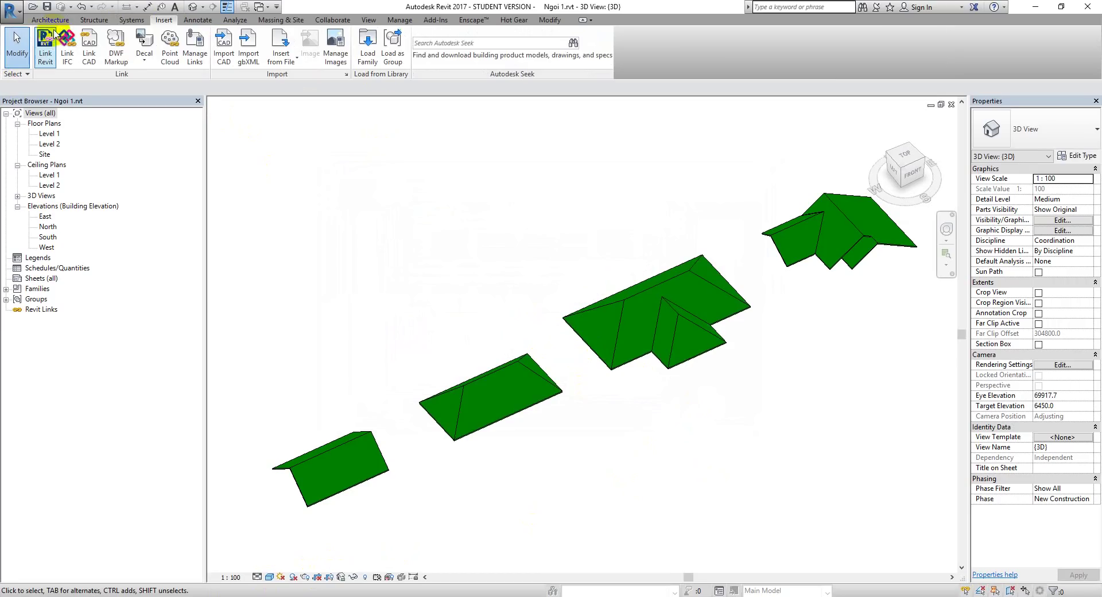
{"action": "left_click", "coordinate": [50, 20]}
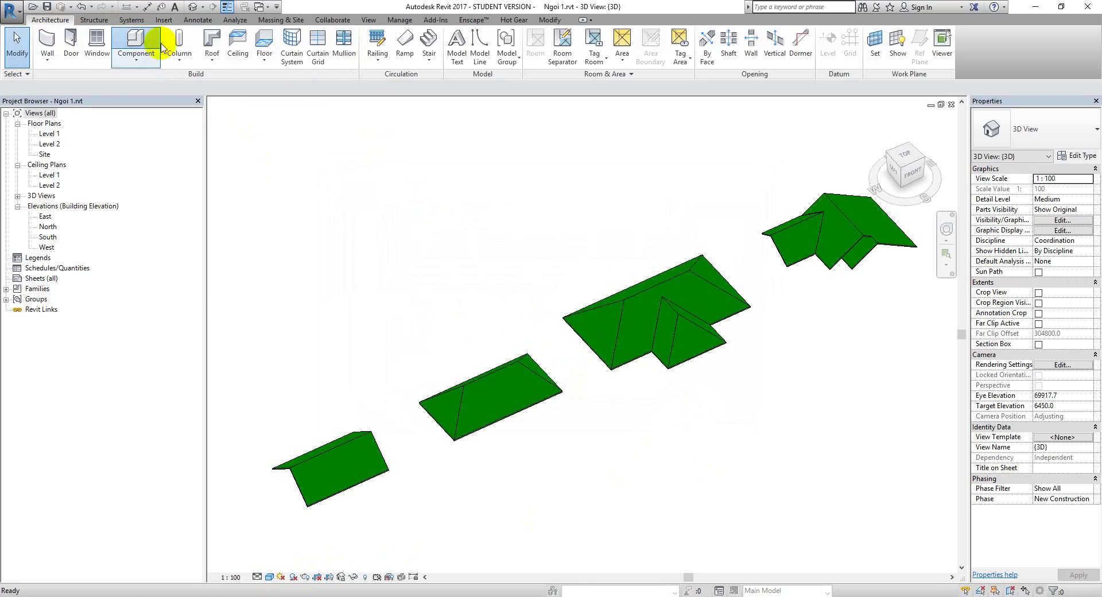
- Pick Adaptive 4 DINH CO BAN in the Properties type selector for the new component
{"action": "left_click", "coordinate": [1033, 134]}
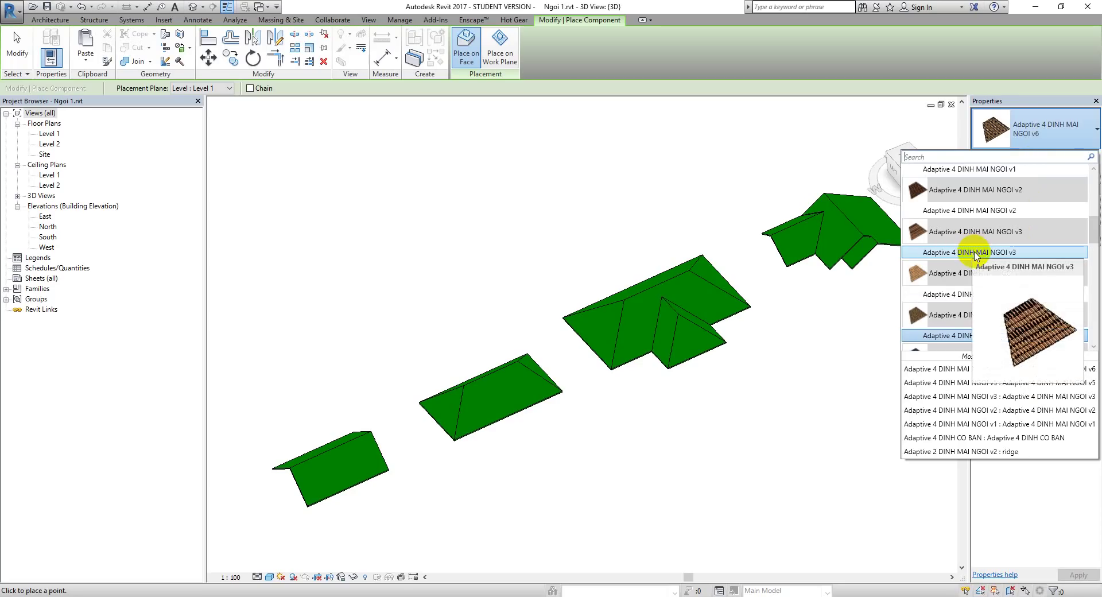
{"action": "scroll", "coordinate": [972, 253], "scroll_direction": "up", "scroll_amount": 1}
{"action": "scroll", "coordinate": [969, 253], "scroll_direction": "up", "scroll_amount": 3}
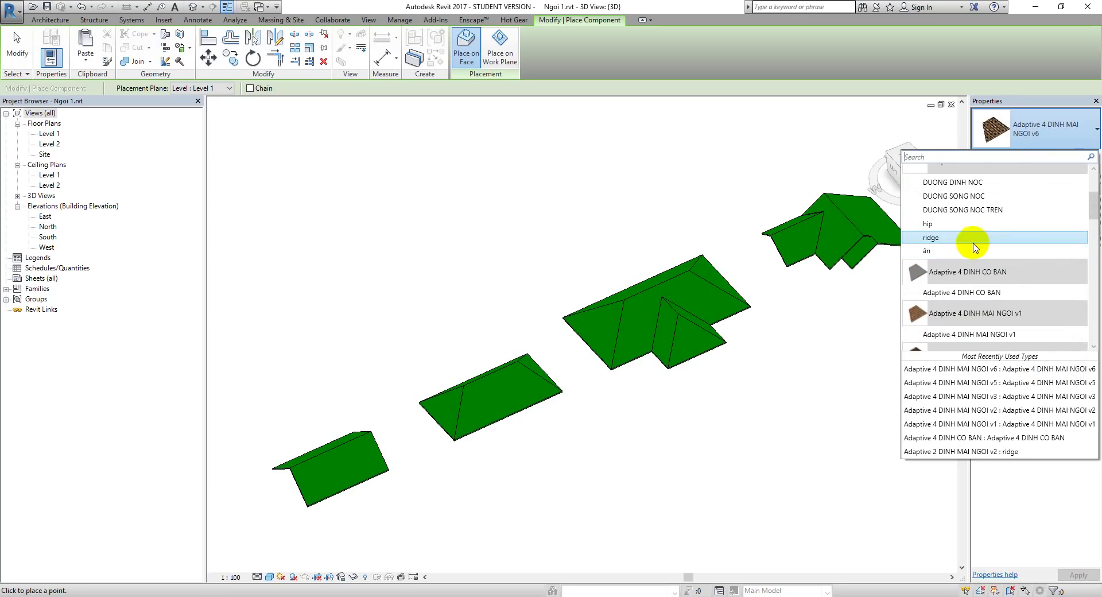
{"action": "mouse_move", "coordinate": [962, 293]}
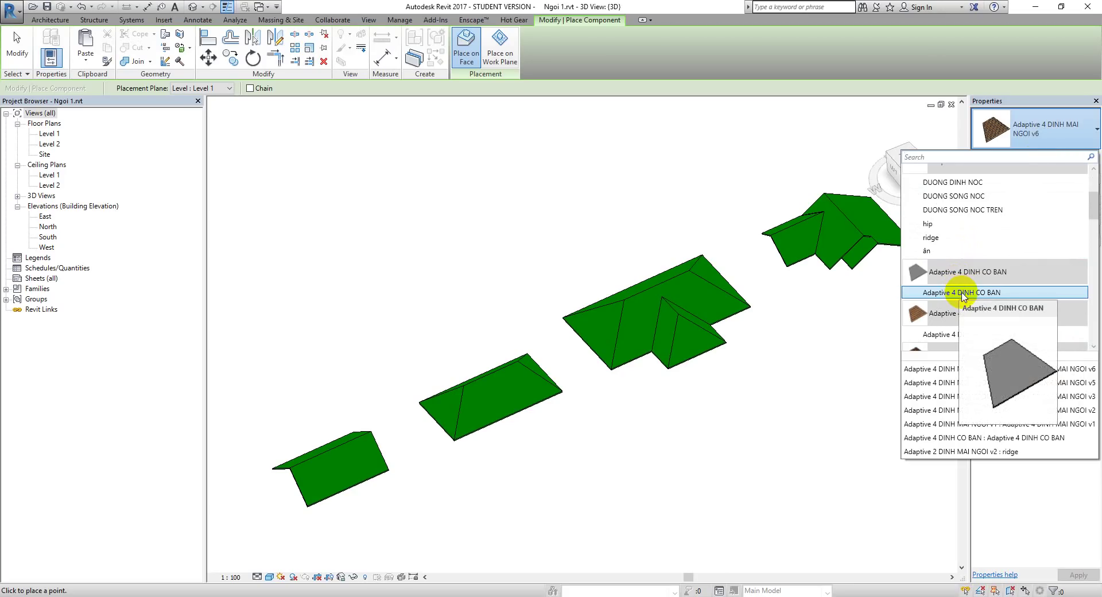
{"action": "left_click", "coordinate": [1012, 295]}
{"action": "scroll", "coordinate": [697, 413], "scroll_direction": "up", "scroll_amount": 2}
{"action": "scroll", "coordinate": [344, 437], "scroll_direction": "up", "scroll_amount": 2}
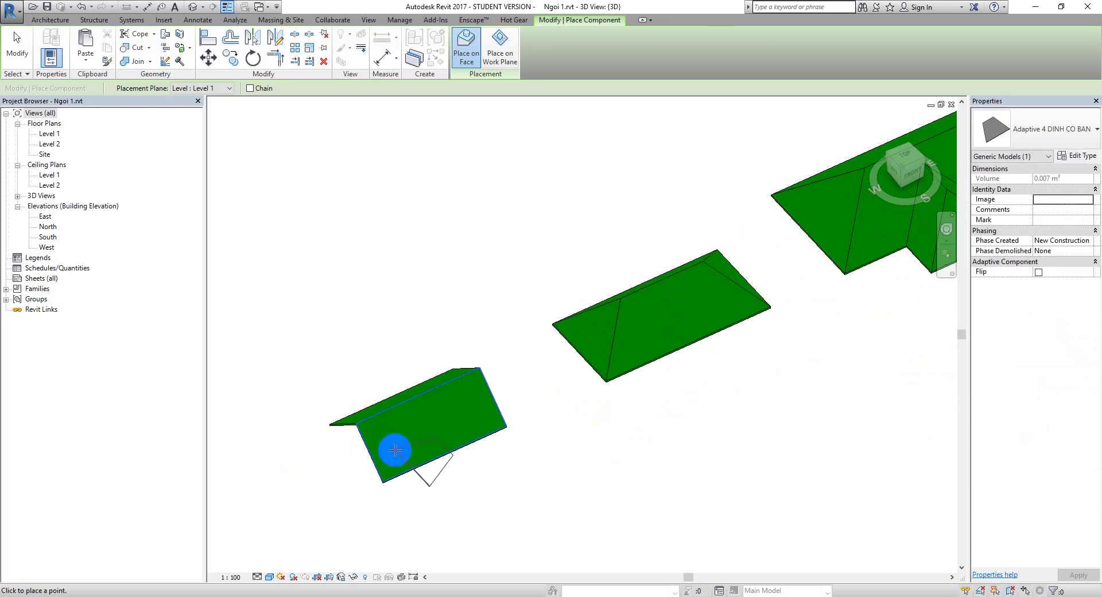
- Place the first adaptive point at the small gable roof face's lower corner
{"action": "scroll", "coordinate": [381, 473], "scroll_direction": "up", "scroll_amount": 2}
{"action": "scroll", "coordinate": [406, 463], "scroll_direction": "up", "scroll_amount": 2}
{"action": "scroll", "coordinate": [402, 487], "scroll_direction": "up", "scroll_amount": 1}
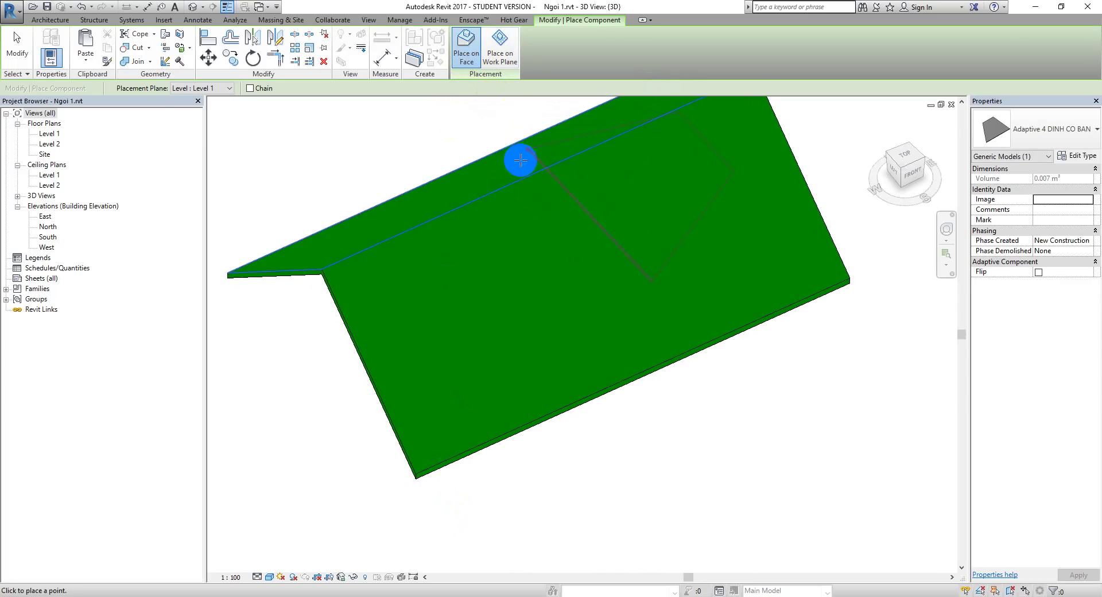
{"action": "middle_click_drag", "start_coordinate": [493, 93], "coordinate": [495, 237]}
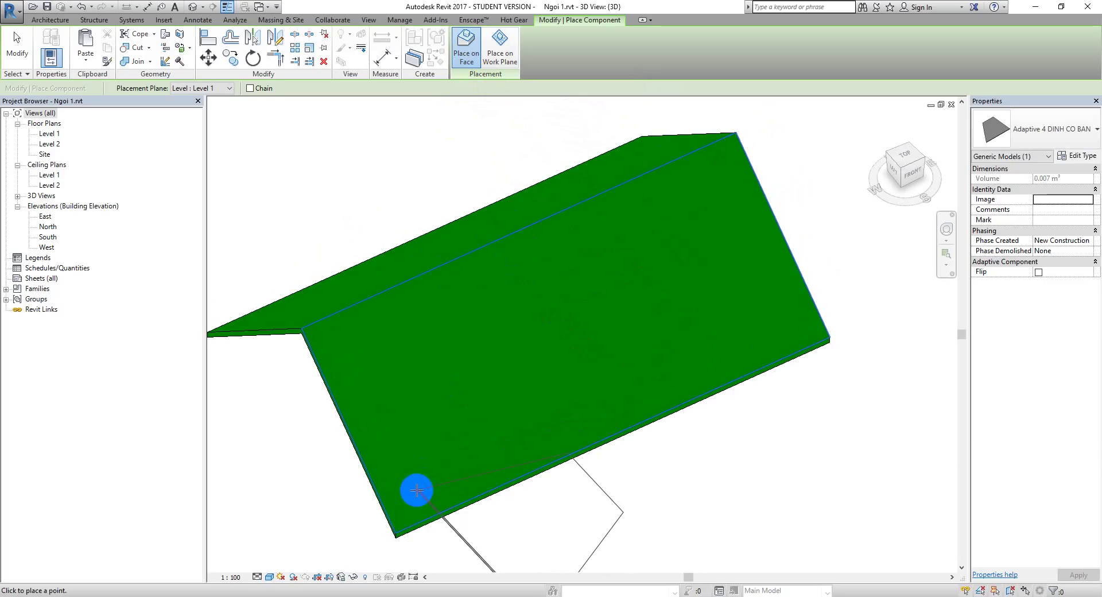
{"action": "middle_click_drag", "start_coordinate": [423, 488], "coordinate": [445, 460]}
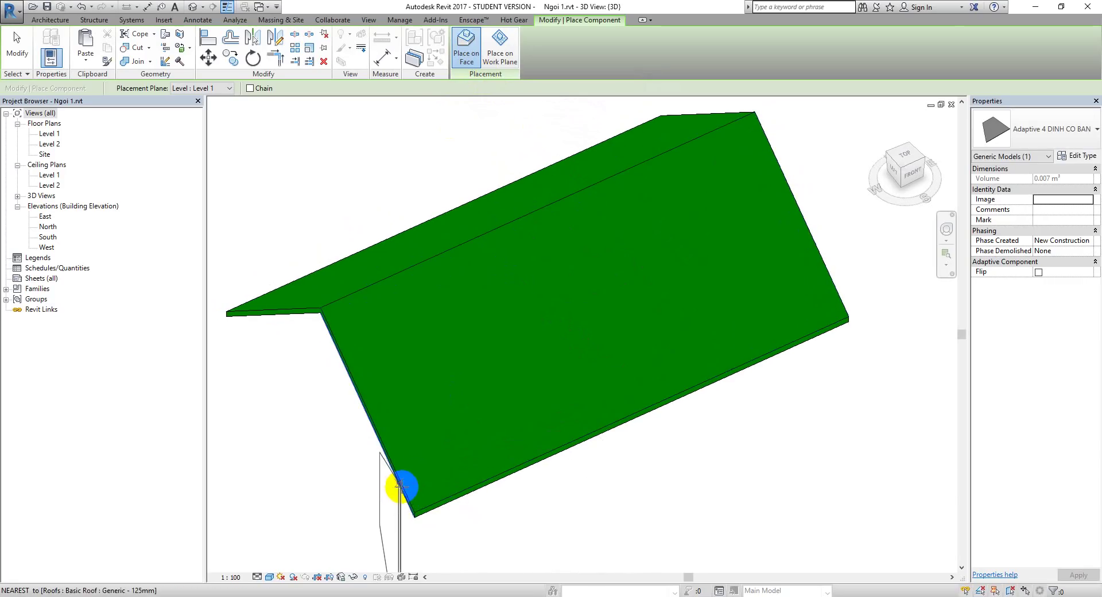
{"action": "left_click", "coordinate": [409, 521]}
- Place the remaining points at the face's right, top and left corners, then finish
{"action": "scroll", "coordinate": [409, 521], "scroll_direction": "up", "scroll_amount": 3}
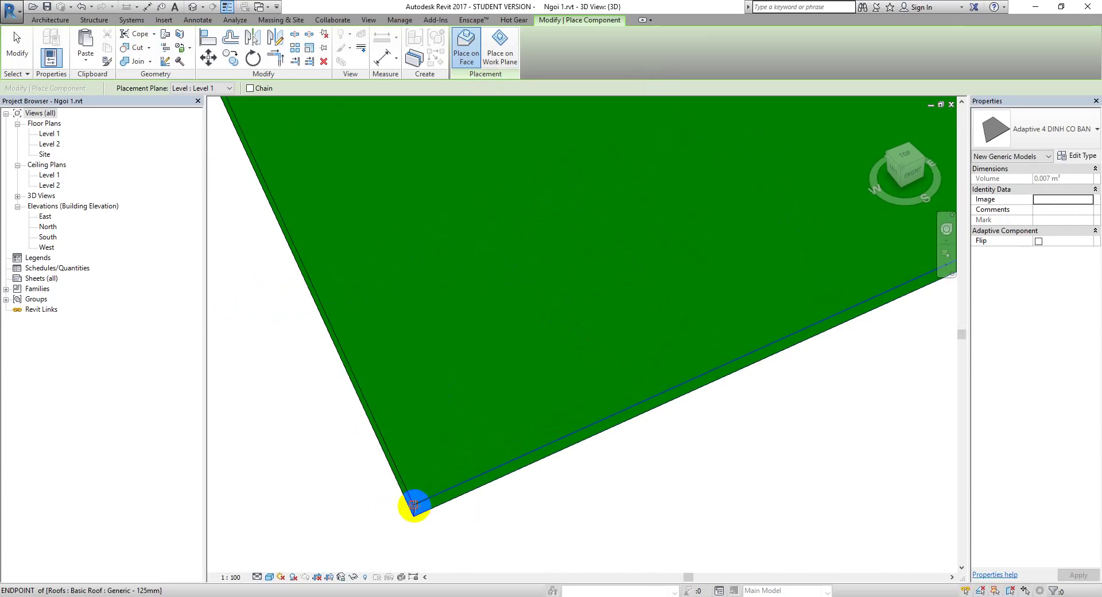
{"action": "scroll", "coordinate": [603, 418], "scroll_direction": "down", "scroll_amount": 3}
{"action": "scroll", "coordinate": [535, 383], "scroll_direction": "up", "scroll_amount": 3}
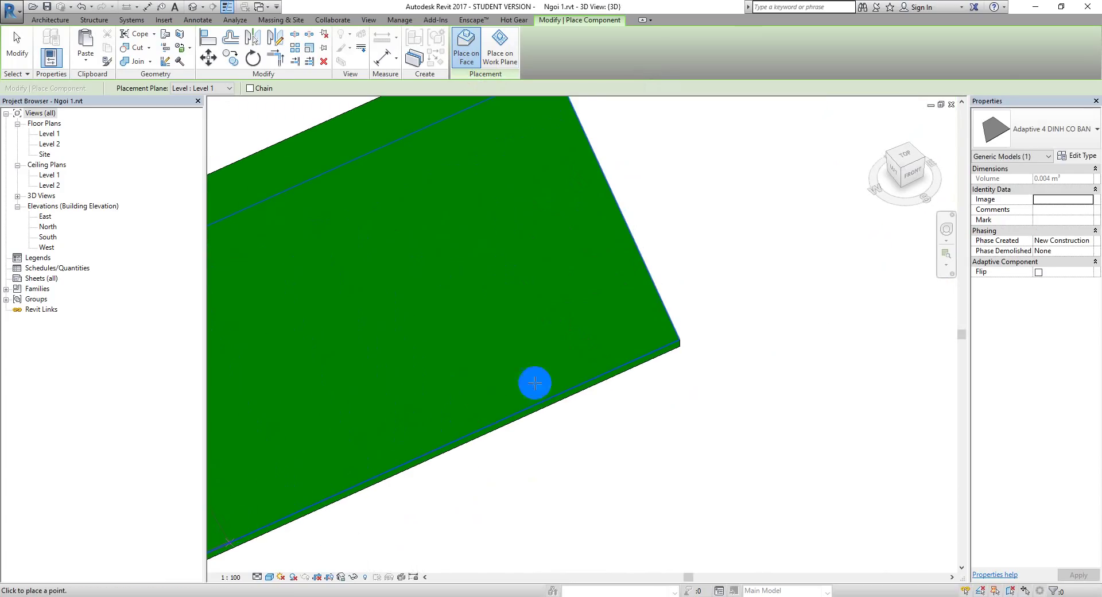
{"action": "left_click", "coordinate": [674, 335]}
{"action": "middle_click_drag", "start_coordinate": [660, 319], "coordinate": [788, 554]}
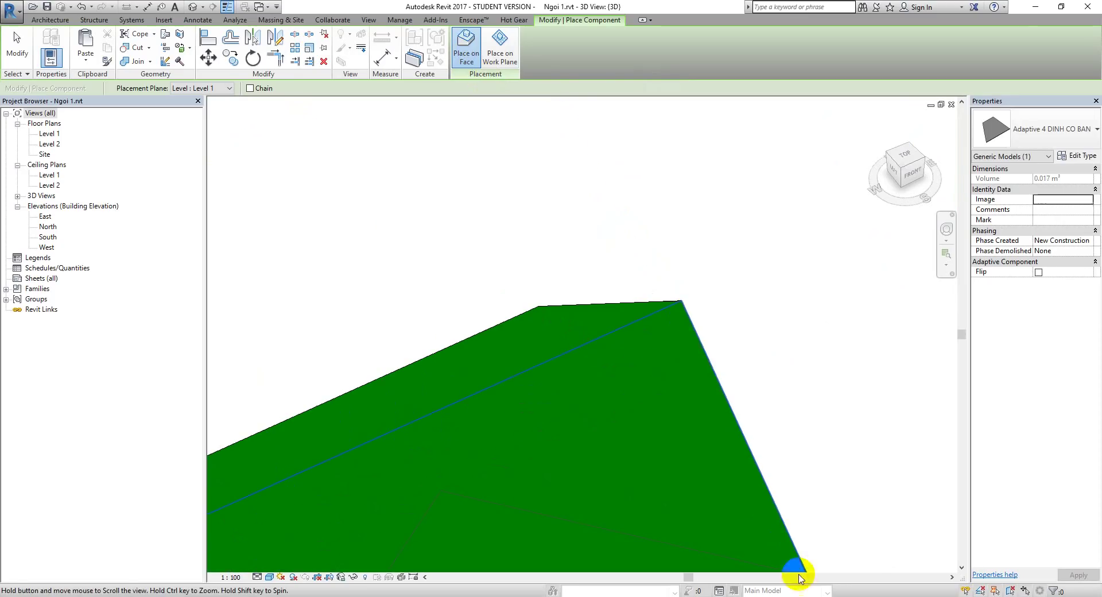
{"action": "left_click", "coordinate": [682, 300]}
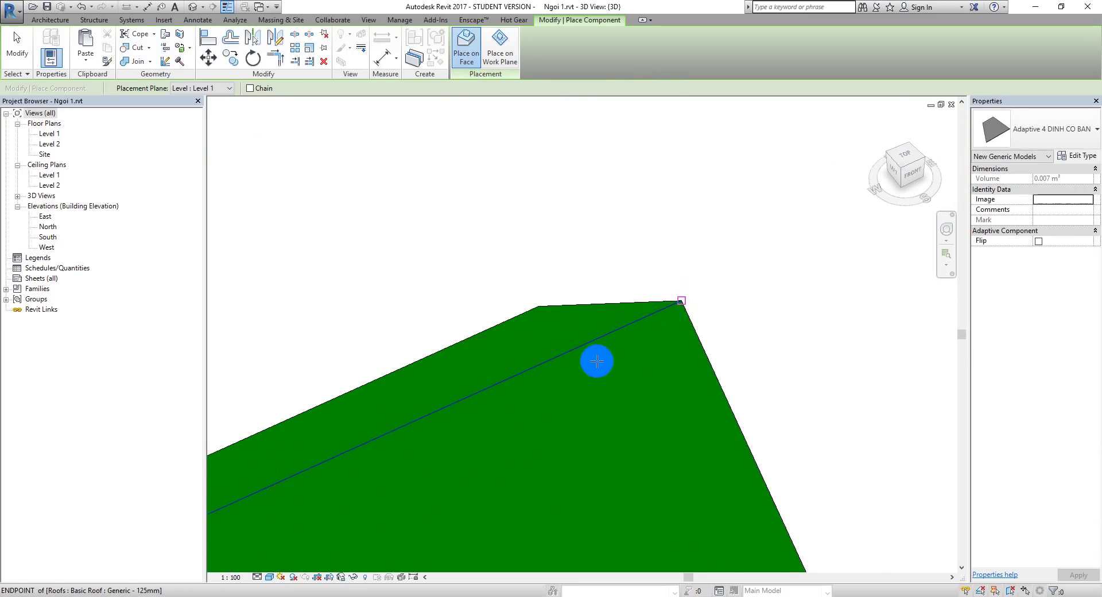
{"action": "middle_click_drag", "start_coordinate": [521, 391], "coordinate": [696, 278]}
{"action": "left_click", "coordinate": [283, 446]}
{"action": "scroll", "coordinate": [381, 405], "scroll_direction": "down", "scroll_amount": 3}
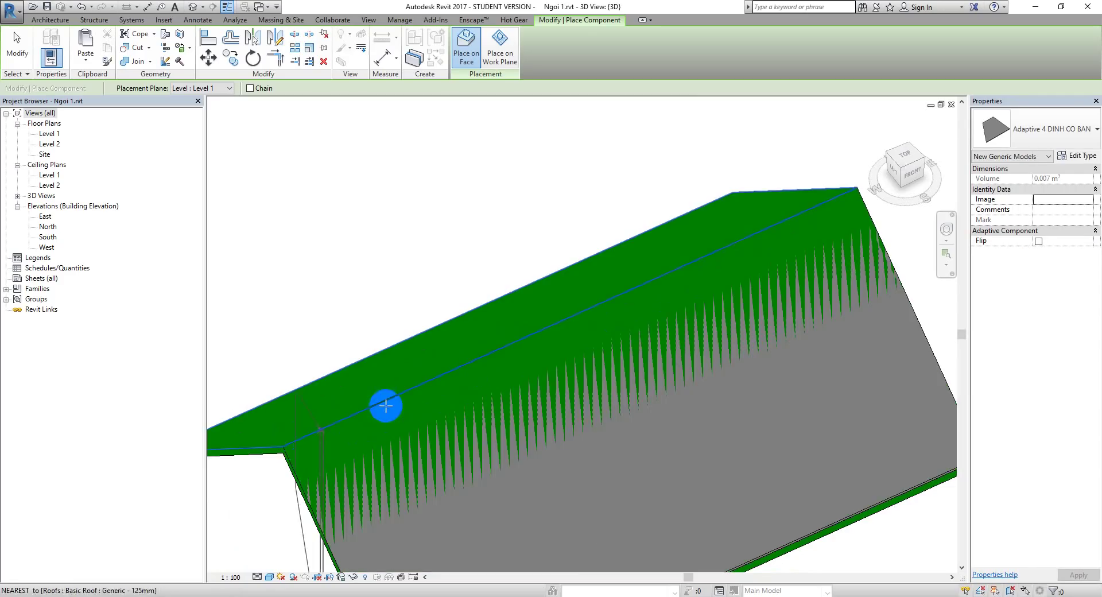
{"action": "key", "text": "Escape"}
{"action": "key", "text": "Escape"}
- Change the placed roof component's type to Adaptive 4 DINH MAI NGOI v1
{"action": "scroll", "coordinate": [593, 287], "scroll_direction": "up", "scroll_amount": 2}
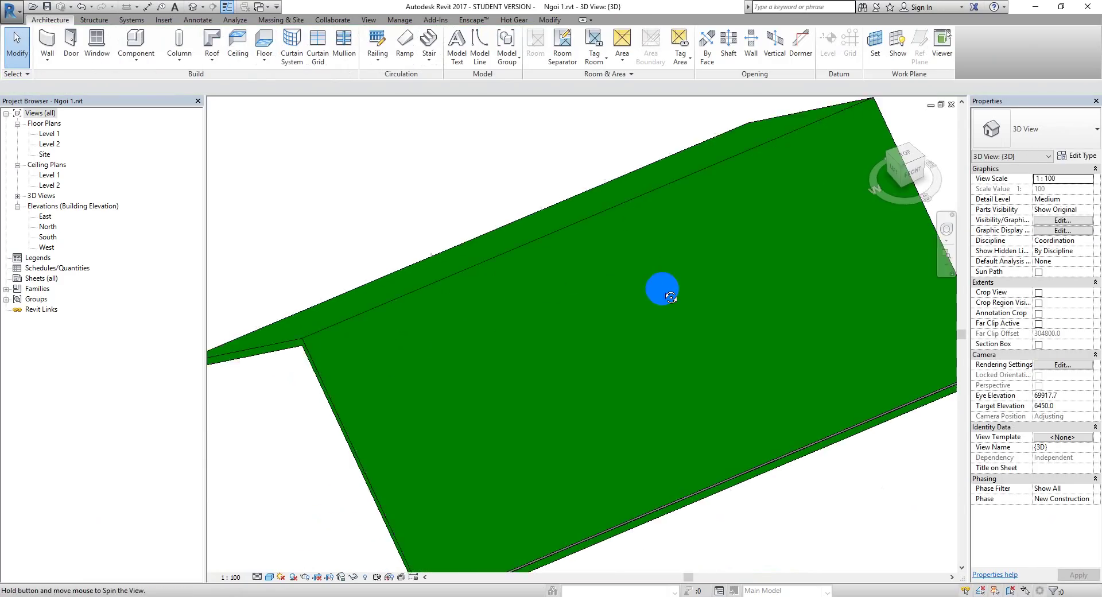
{"action": "scroll", "coordinate": [576, 285], "scroll_direction": "up", "scroll_amount": 1}
{"action": "left_click", "coordinate": [625, 188]}
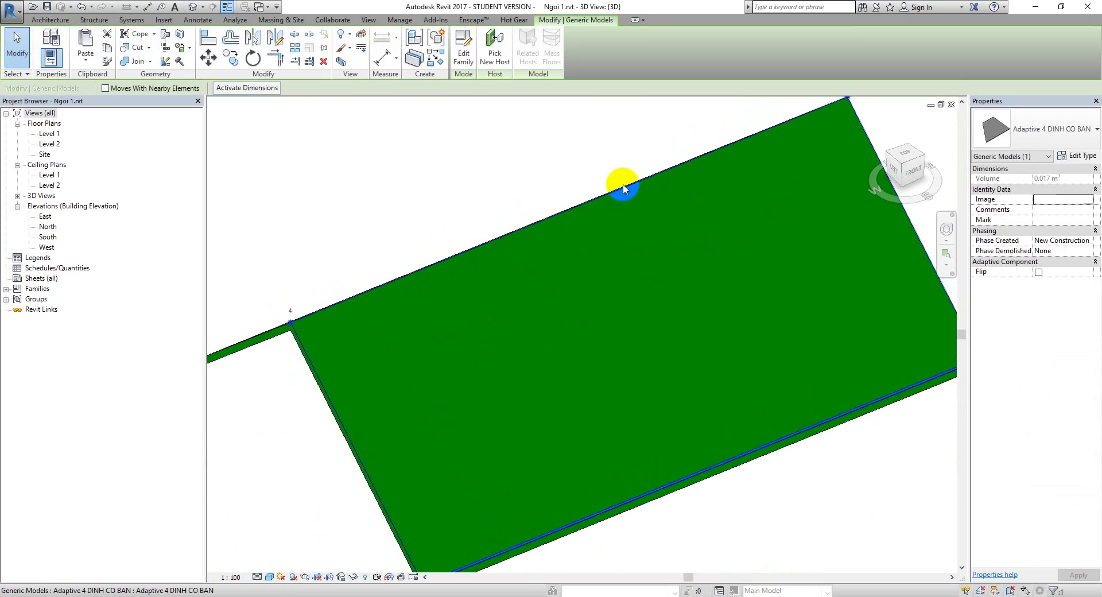
{"action": "middle_click_drag", "start_coordinate": [610, 192], "coordinate": [609, 283], "text": "shift"}
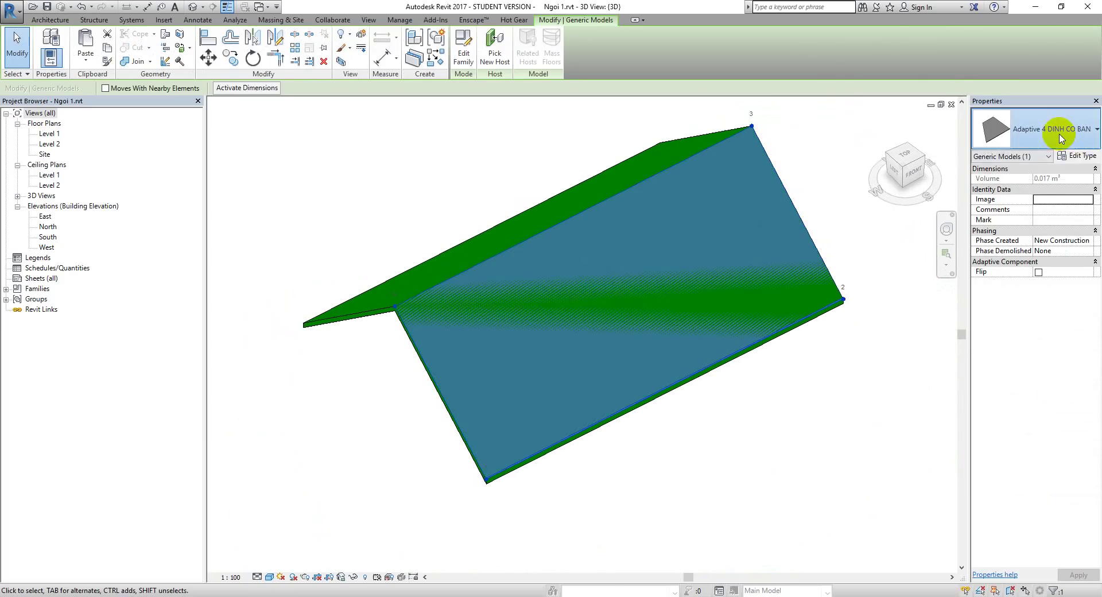
{"action": "left_click", "coordinate": [1061, 139]}
{"action": "left_click", "coordinate": [1061, 140]}
{"action": "mouse_move", "coordinate": [816, 167]}
{"action": "middle_mouse_down"}
{"action": "mouse_move", "coordinate": [753, 213]}
{"action": "mouse_move", "coordinate": [667, 232]}
{"action": "mouse_move", "coordinate": [687, 211]}
{"action": "middle_mouse_up"}
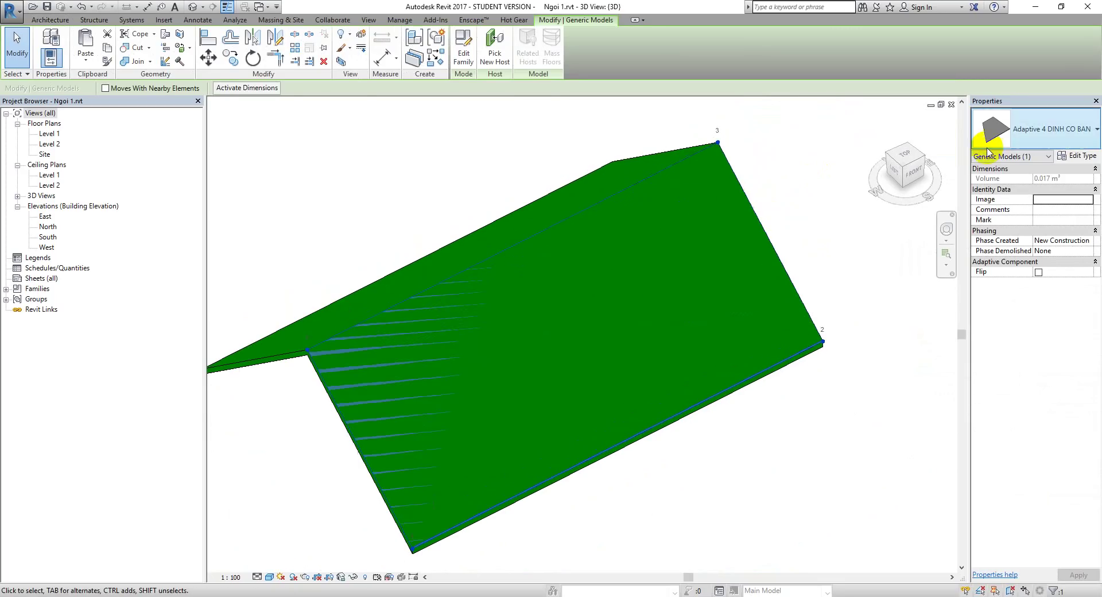
{"action": "left_click", "coordinate": [1056, 139]}
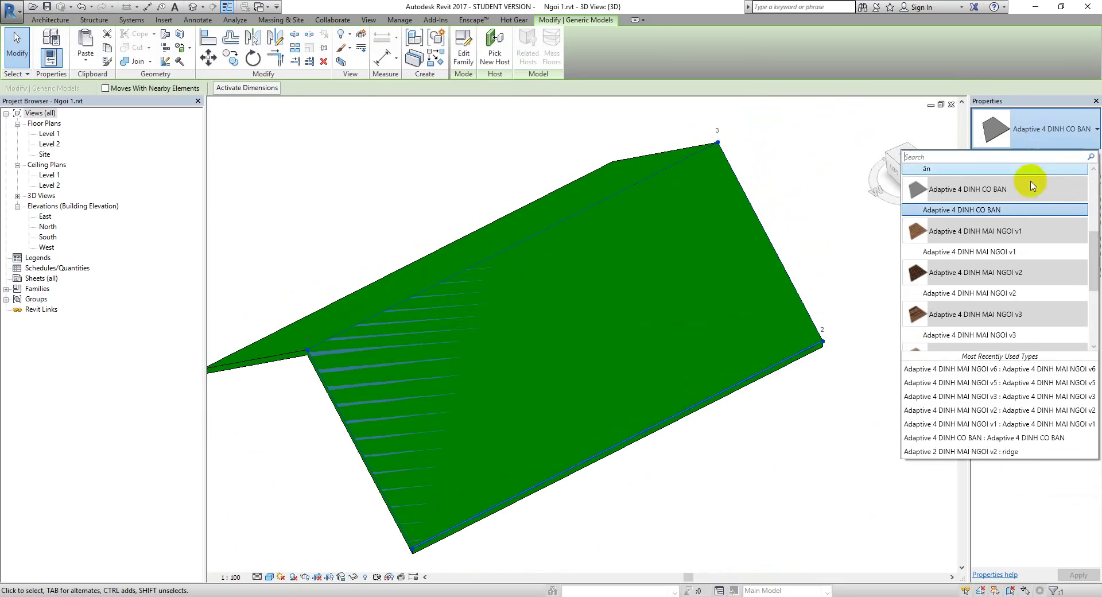
{"action": "left_click", "coordinate": [983, 252]}
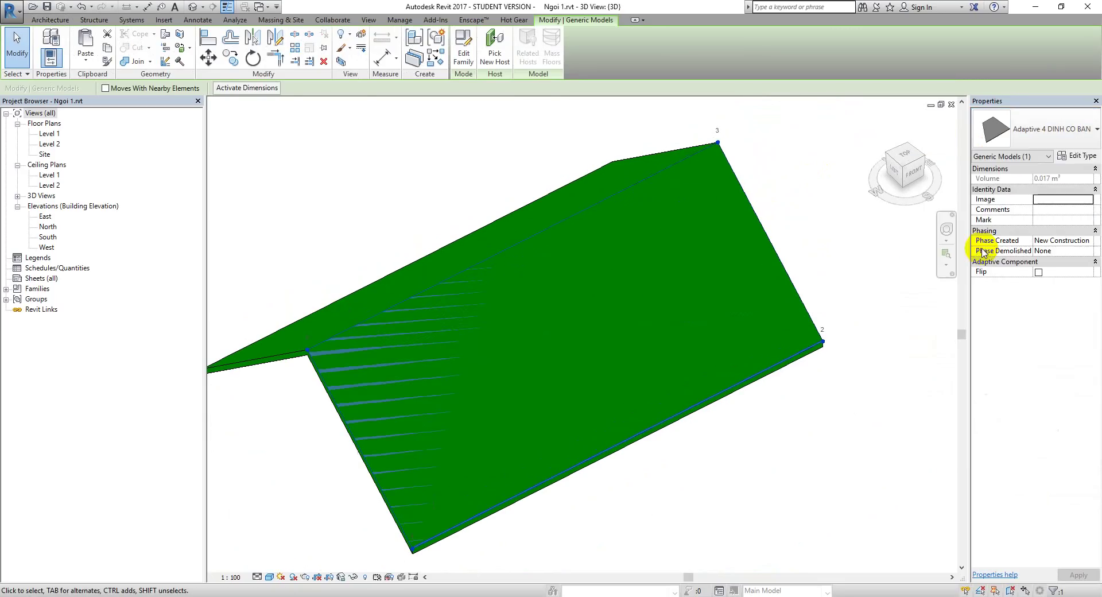
- Switch the roof component to another tile type, Adaptive 4 DINH MAI NGOI v2
{"action": "left_click", "coordinate": [819, 241]}
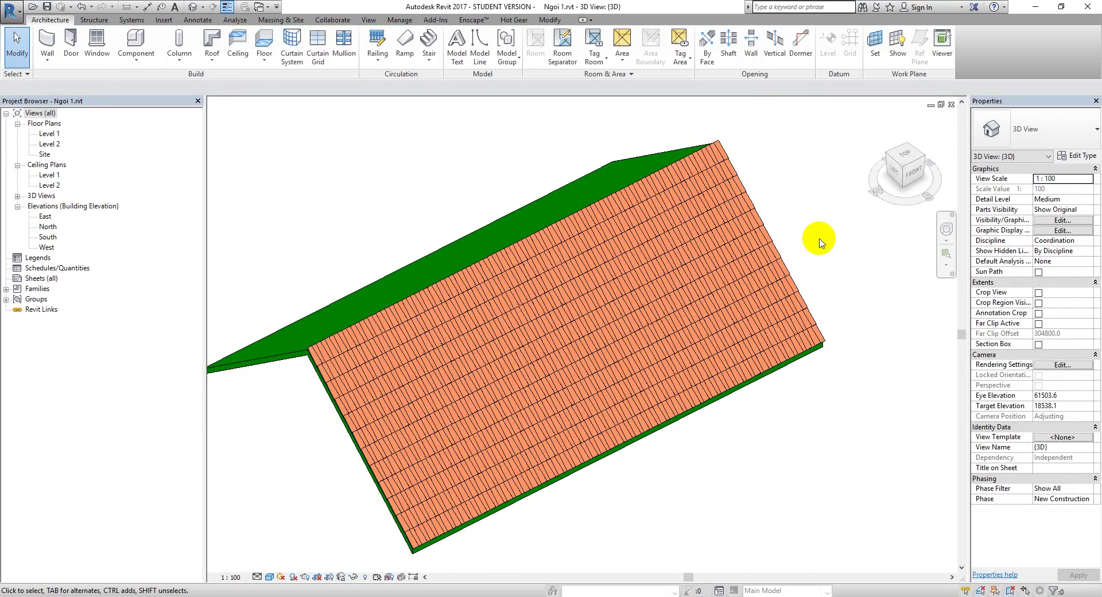
{"action": "left_click", "coordinate": [779, 238]}
{"action": "left_click", "coordinate": [1052, 127]}
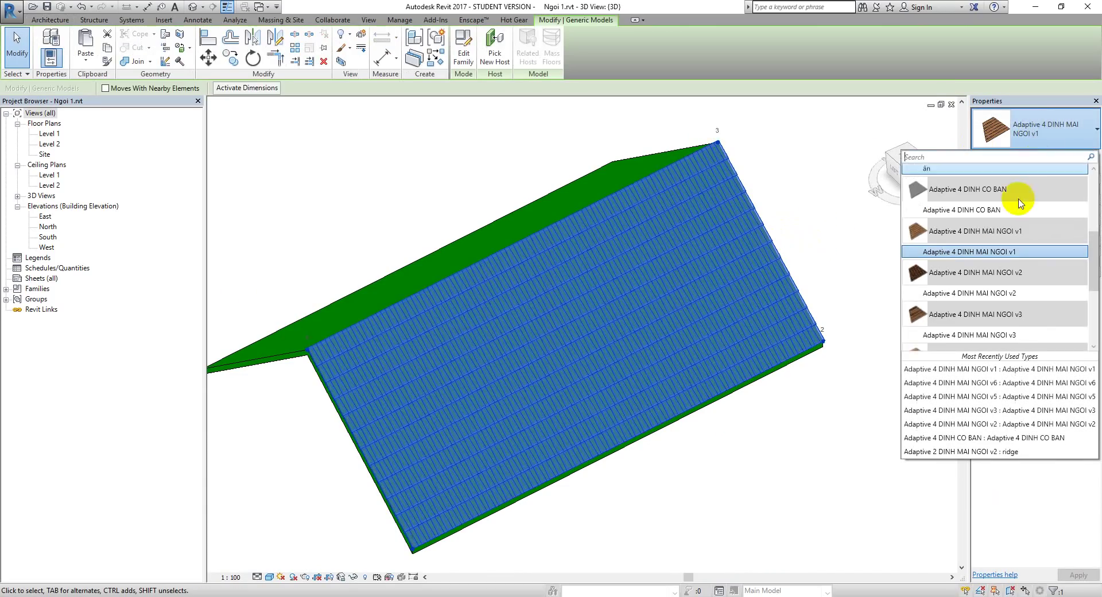
{"action": "left_click", "coordinate": [963, 296]}
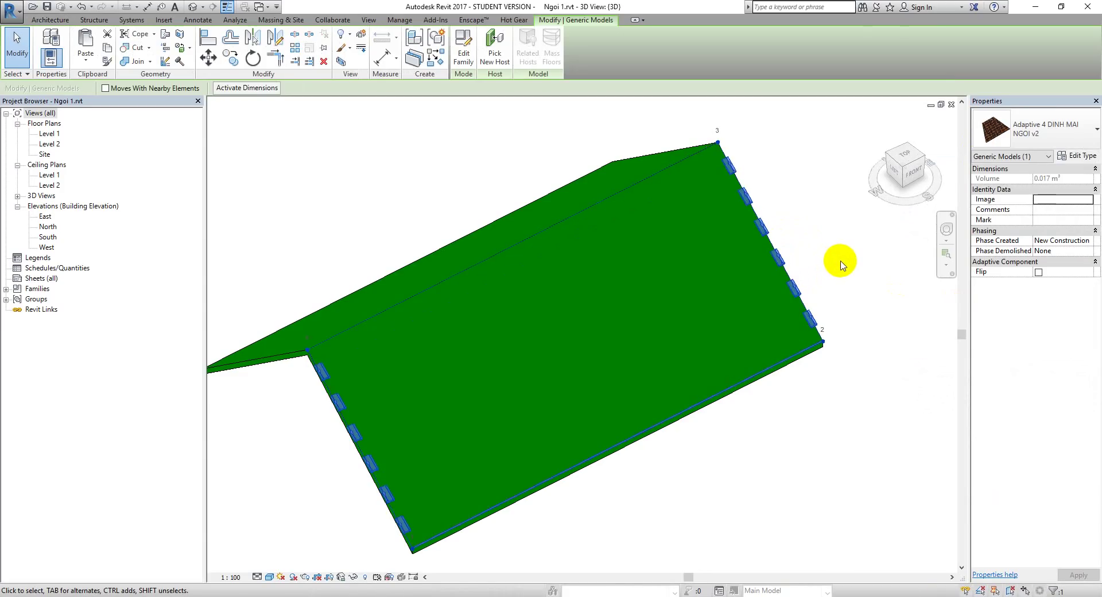
{"action": "middle_click_drag", "start_coordinate": [824, 259], "coordinate": [816, 257]}
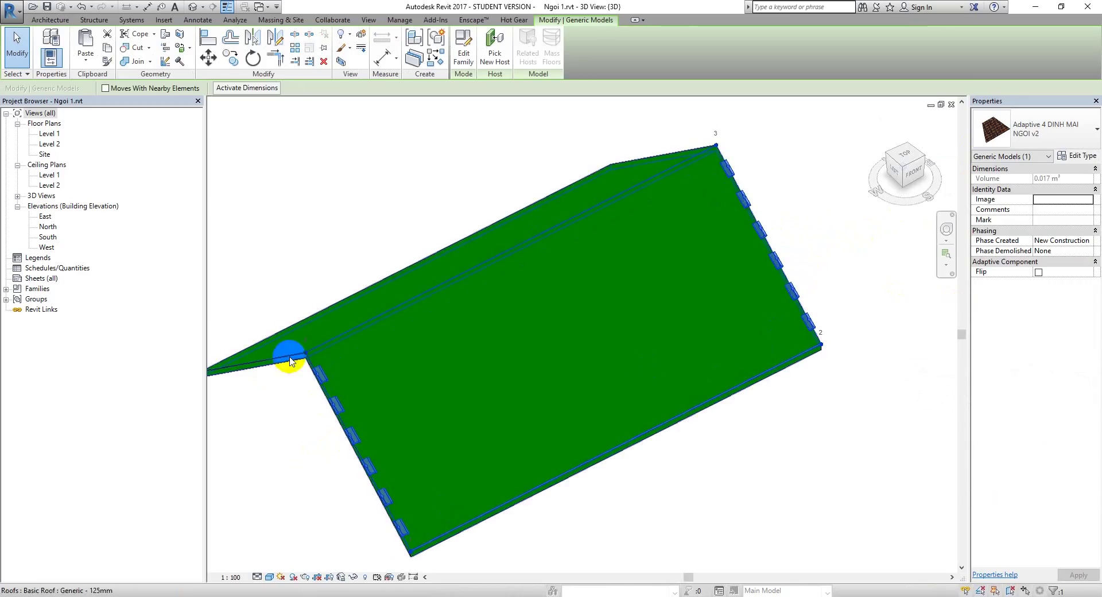
- Select the roof component and its individual tile panels along the roof edge
{"action": "left_click", "coordinate": [784, 198]}
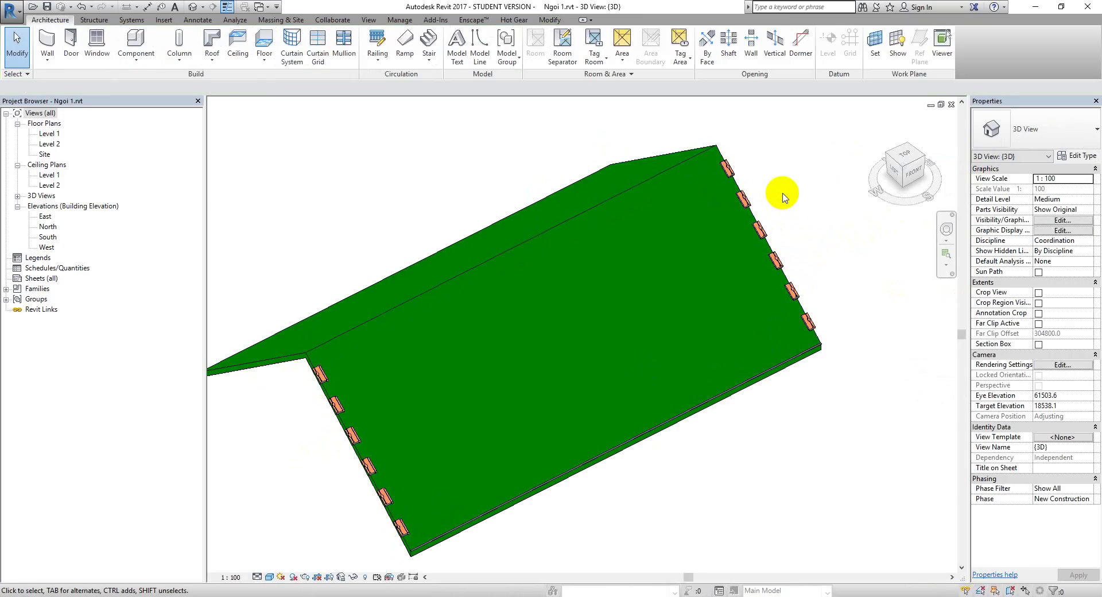
{"action": "left_click", "coordinate": [762, 199]}
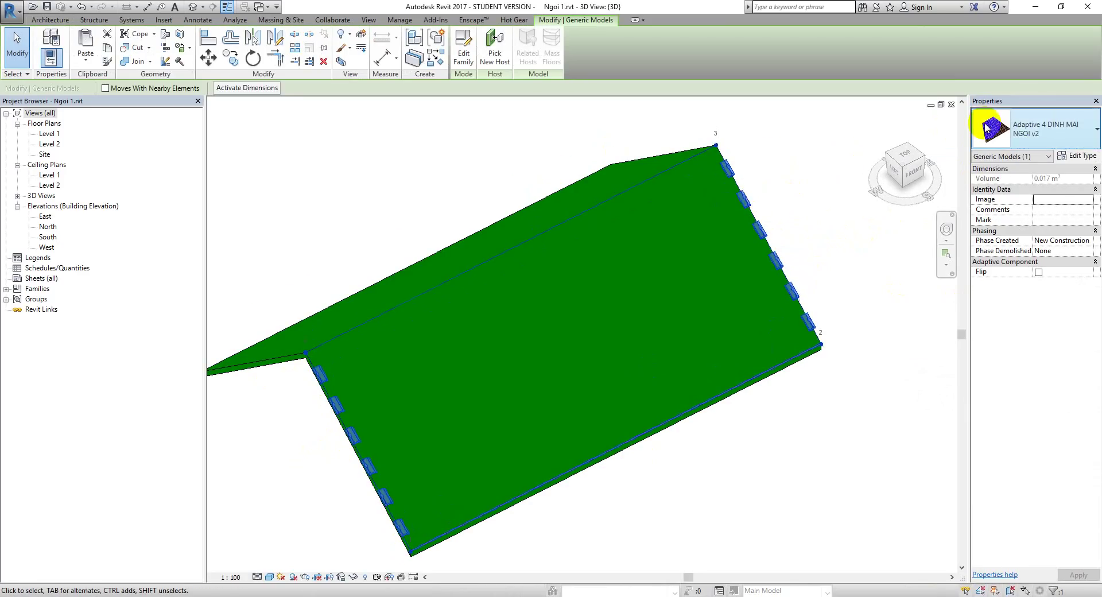
{"action": "left_click", "coordinate": [1060, 131]}
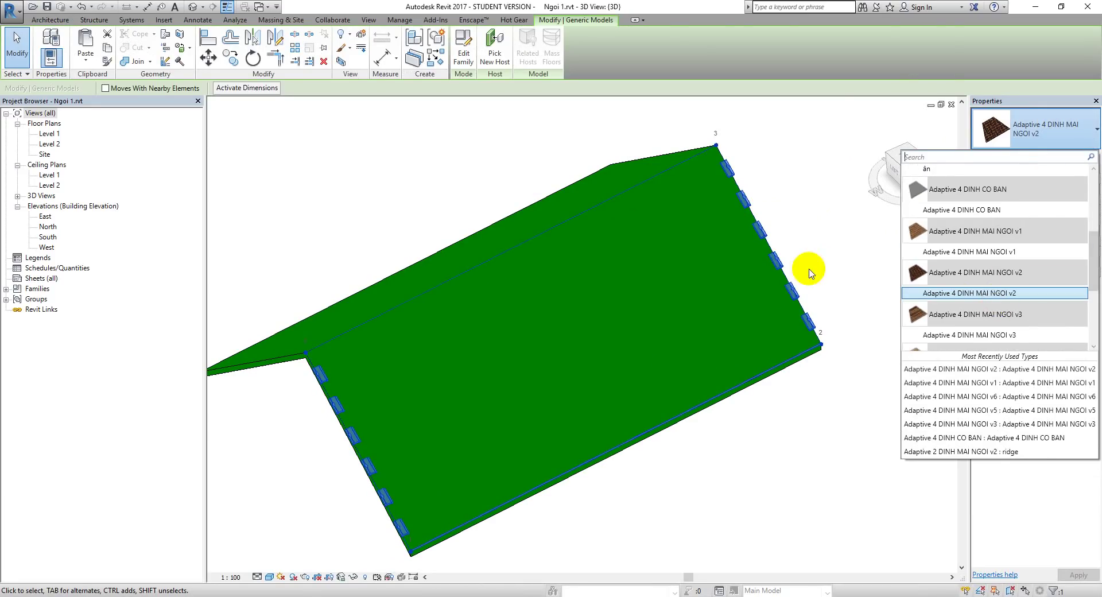
{"action": "left_click", "coordinate": [750, 248]}
{"action": "left_click", "coordinate": [762, 253]}
{"action": "scroll", "coordinate": [769, 235], "scroll_direction": "up", "scroll_amount": 3}
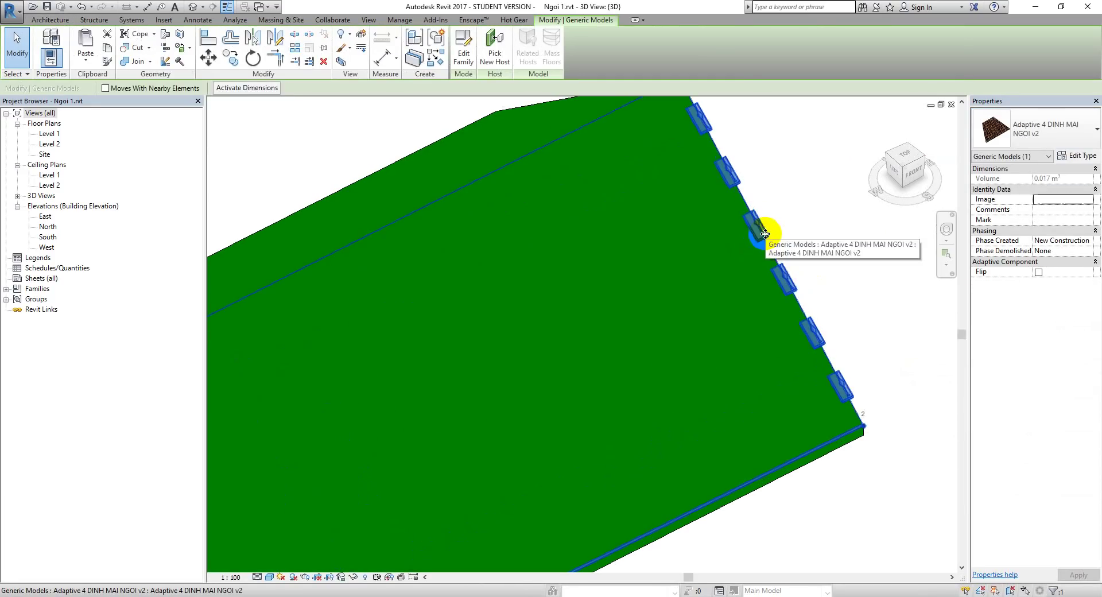
{"action": "left_click", "coordinate": [760, 237]}
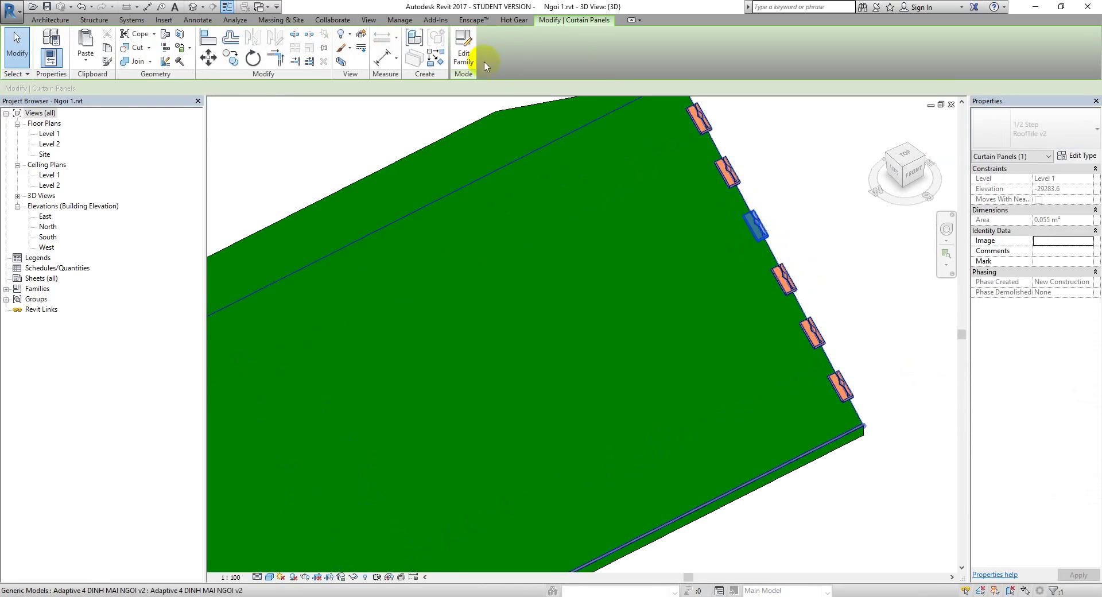
{"action": "left_click", "coordinate": [813, 193]}
{"action": "scroll", "coordinate": [816, 192], "scroll_direction": "down", "scroll_amount": 3}
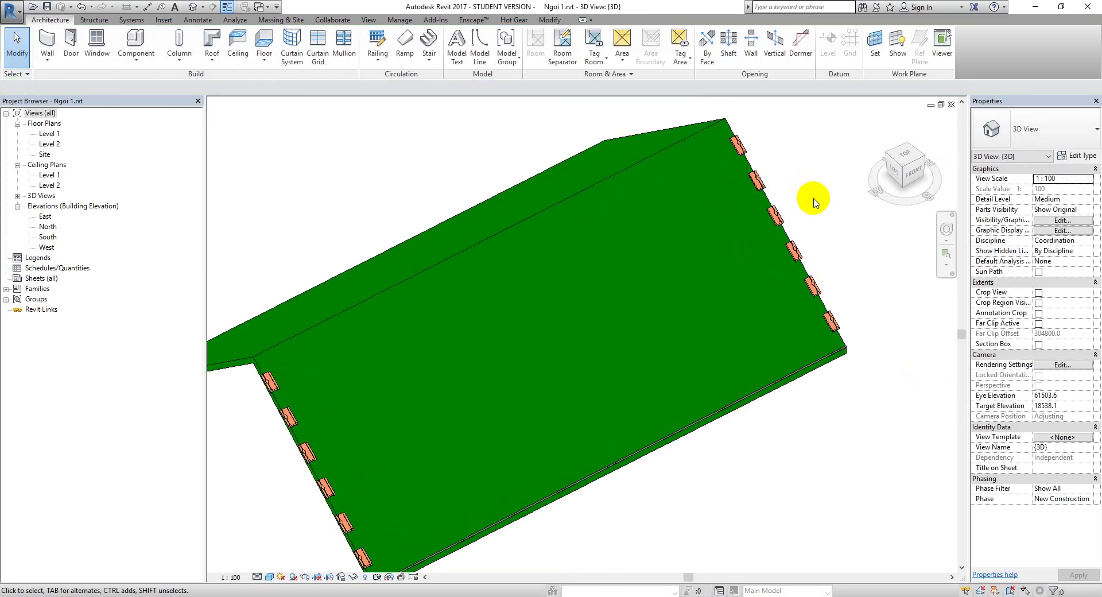
- Turn on the Mass category in Visibility/Graphics and orbit to view the tiled slope
{"action": "key", "text": "g"}
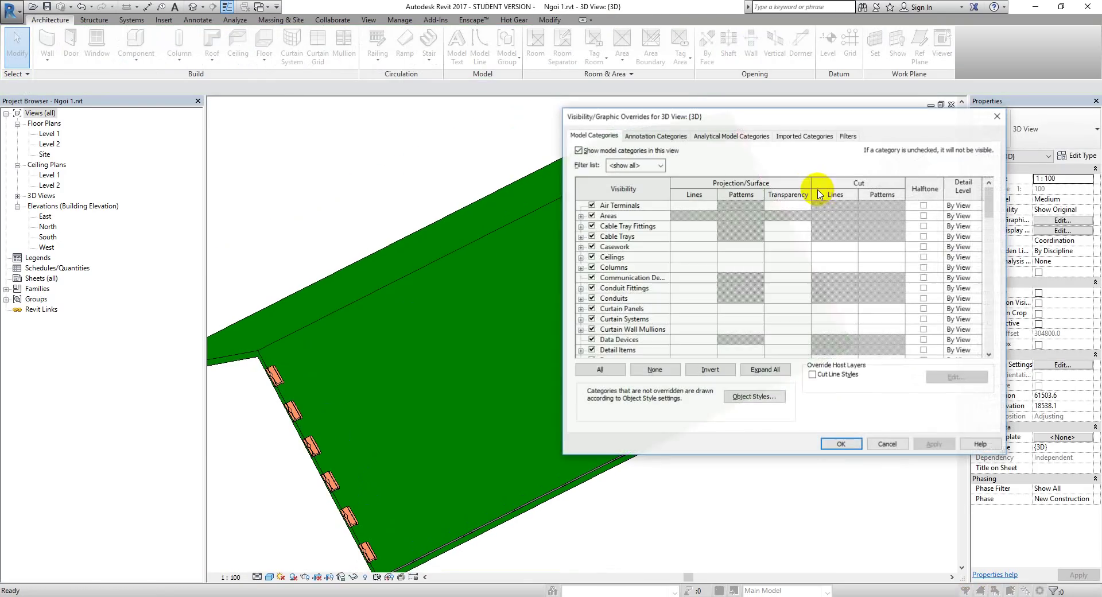
{"action": "left_click", "coordinate": [616, 268]}
{"action": "key", "text": "m"}
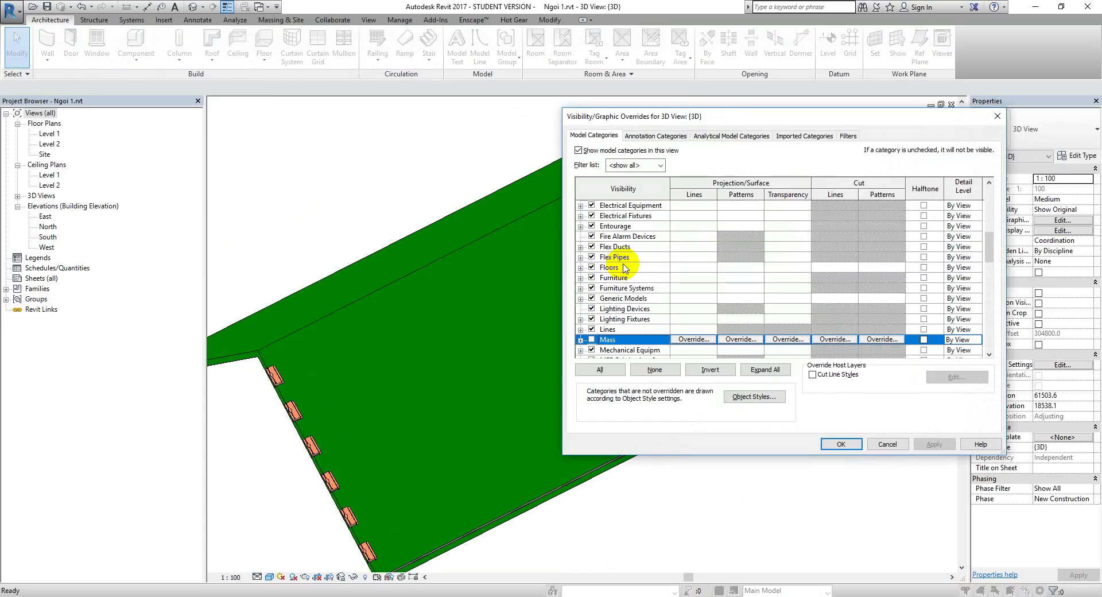
{"action": "left_click", "coordinate": [592, 340]}
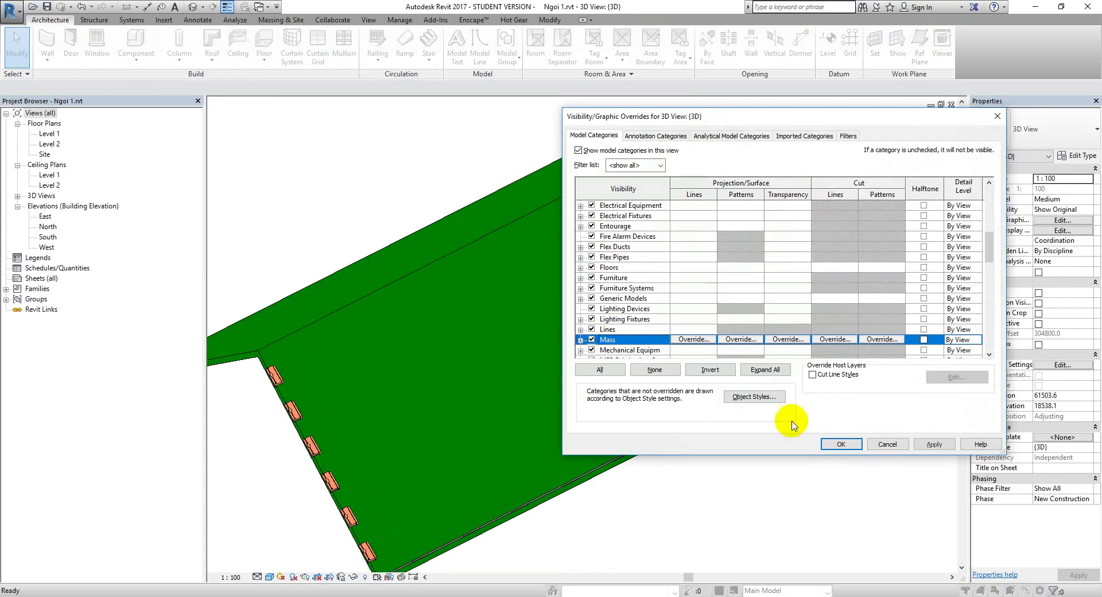
{"action": "left_click", "coordinate": [838, 441]}
{"action": "middle_click_drag", "start_coordinate": [837, 443], "coordinate": [840, 332], "text": "shift"}
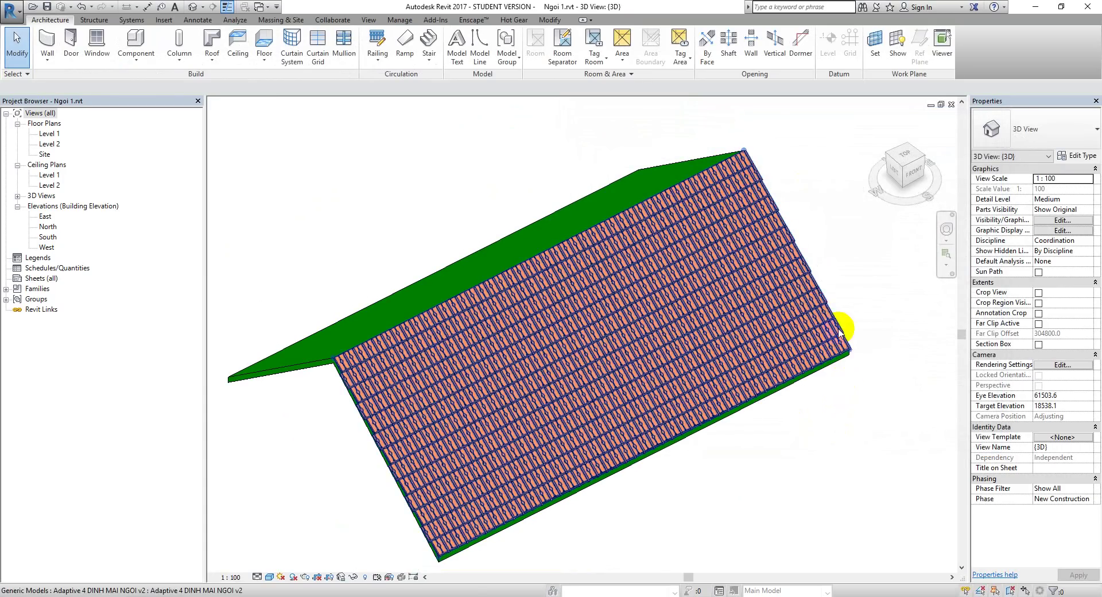
- Change the gable roof's tile component to a different tile type from the list
{"action": "left_click", "coordinate": [810, 291]}
{"action": "left_click", "coordinate": [1022, 129]}
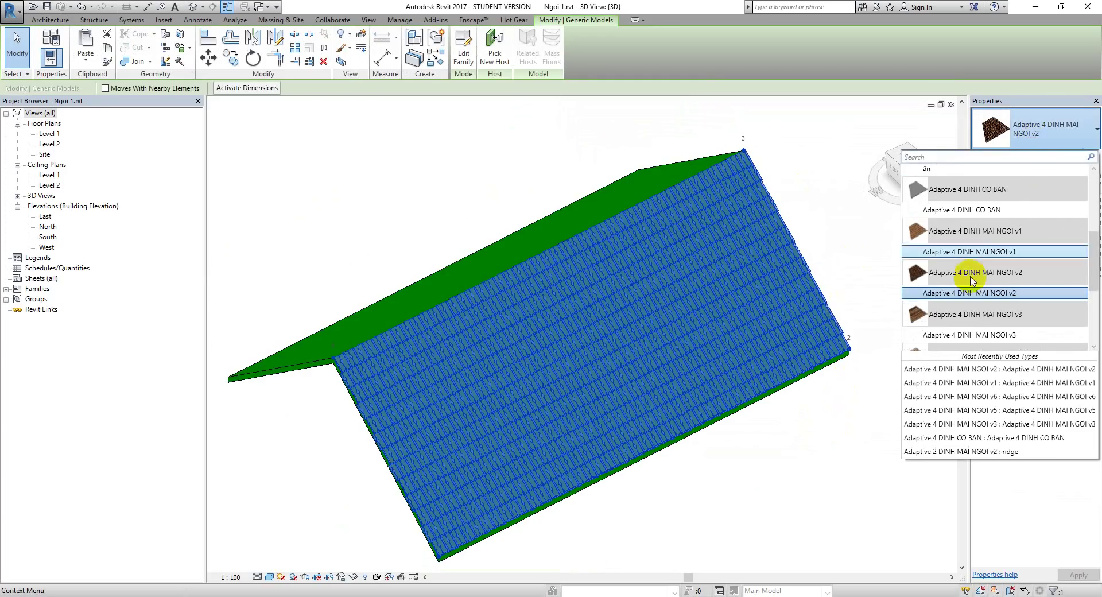
{"action": "left_click", "coordinate": [955, 335]}
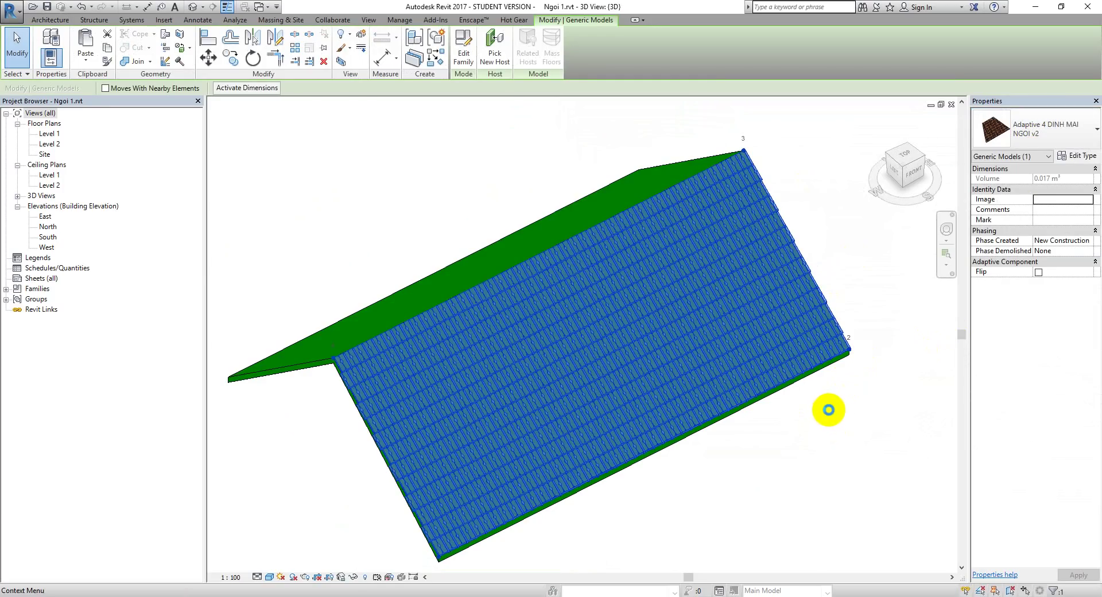
{"action": "left_click", "coordinate": [815, 417]}
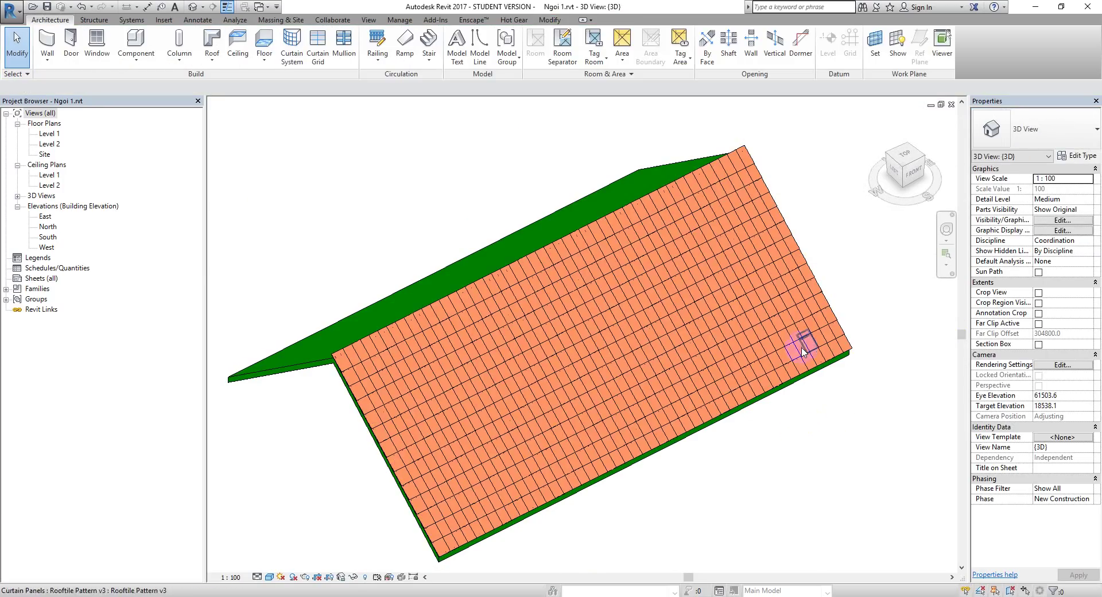
- Switch the tiles to Adaptive 4 DINH MAI TOLE v4 metal sheeting
{"action": "left_click", "coordinate": [1025, 131]}
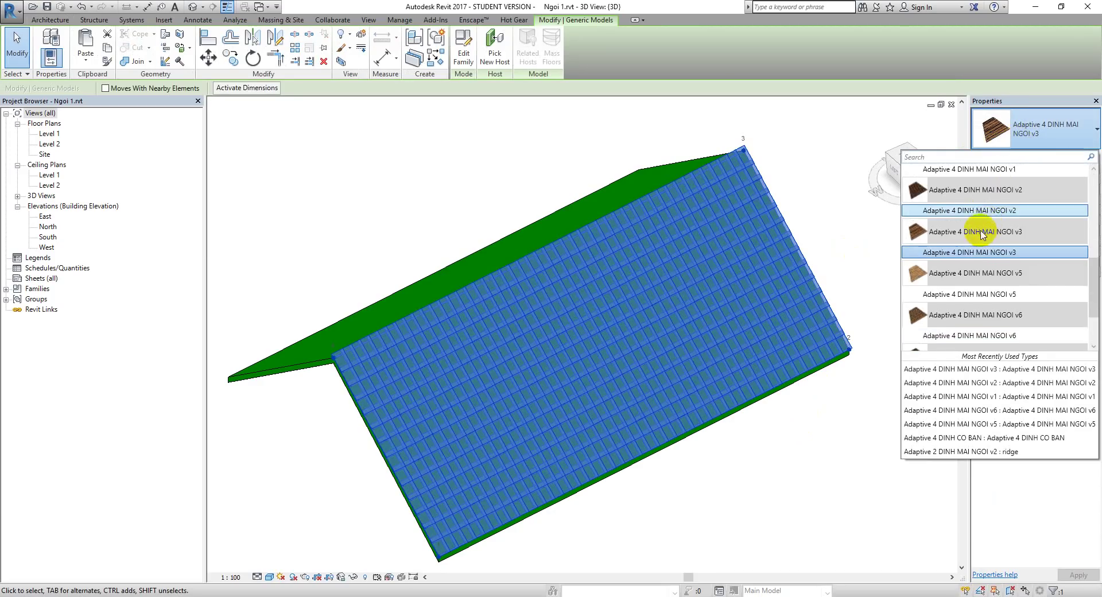
{"action": "scroll", "coordinate": [979, 231], "scroll_direction": "up", "scroll_amount": 2}
{"action": "scroll", "coordinate": [976, 241], "scroll_direction": "down", "scroll_amount": 2}
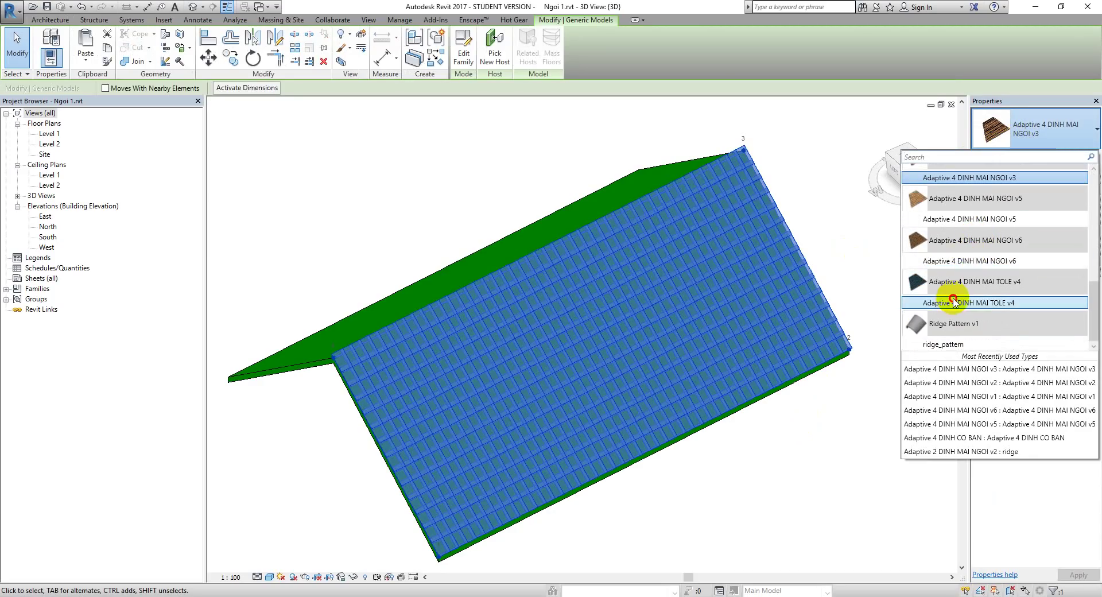
{"action": "left_click", "coordinate": [955, 304]}
{"action": "left_click", "coordinate": [884, 325]}
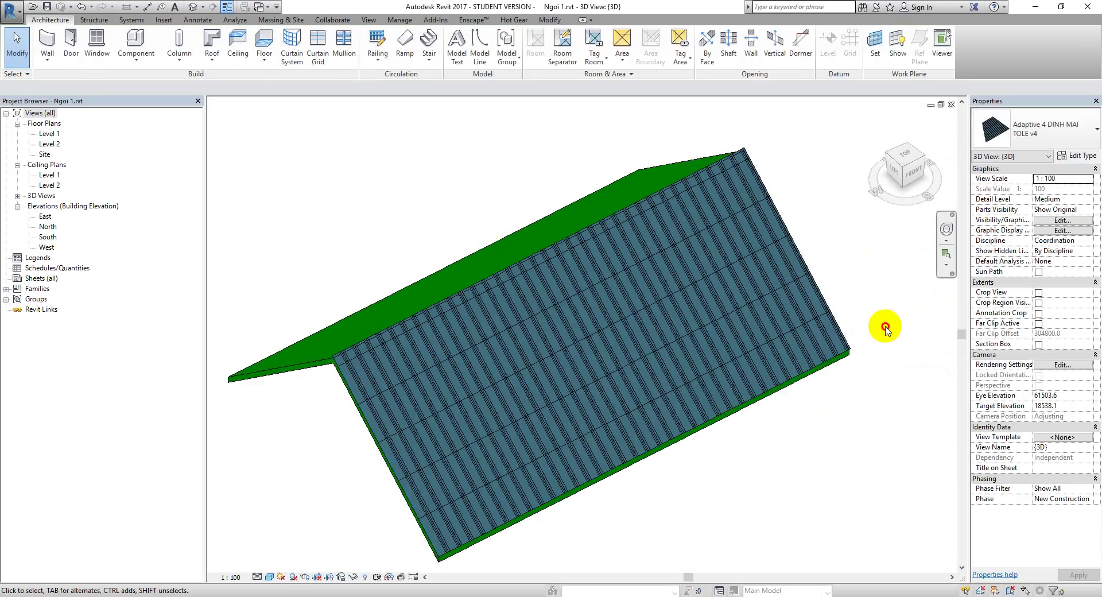
{"action": "mouse_move", "coordinate": [884, 324]}
{"action": "middle_mouse_down"}
{"action": "mouse_move", "coordinate": [560, 450]}
{"action": "mouse_move", "coordinate": [555, 371]}
{"action": "mouse_move", "coordinate": [660, 369]}
{"action": "middle_mouse_up"}
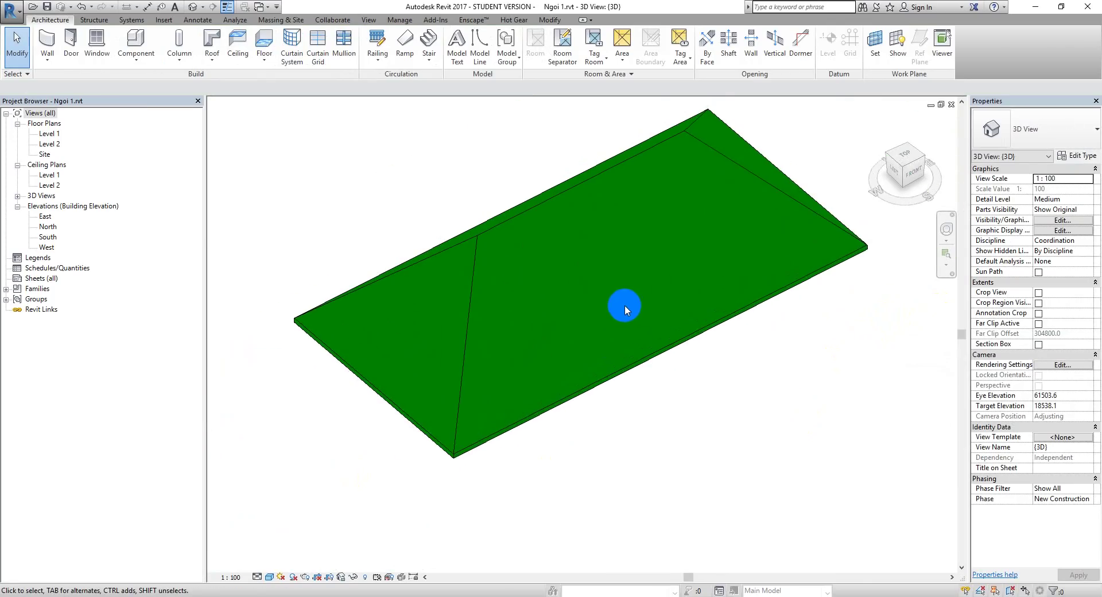
- Start a new component of type Adaptive 4 DINH CO BAN with the hip roof centred
{"action": "scroll", "coordinate": [625, 305], "scroll_direction": "up", "scroll_amount": 2}
{"action": "mouse_move", "coordinate": [570, 355]}
{"action": "middle_mouse_down"}
{"action": "mouse_move", "coordinate": [569, 332]}
{"action": "mouse_move", "coordinate": [584, 337]}
{"action": "middle_mouse_up"}
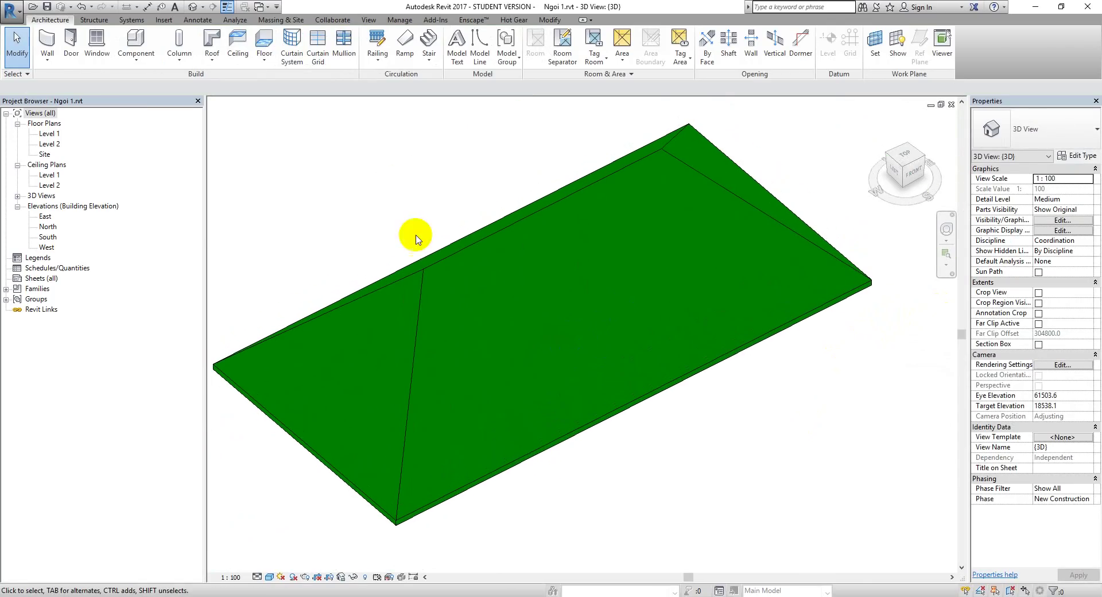
{"action": "left_click", "coordinate": [136, 41]}
{"action": "left_click", "coordinate": [1065, 132]}
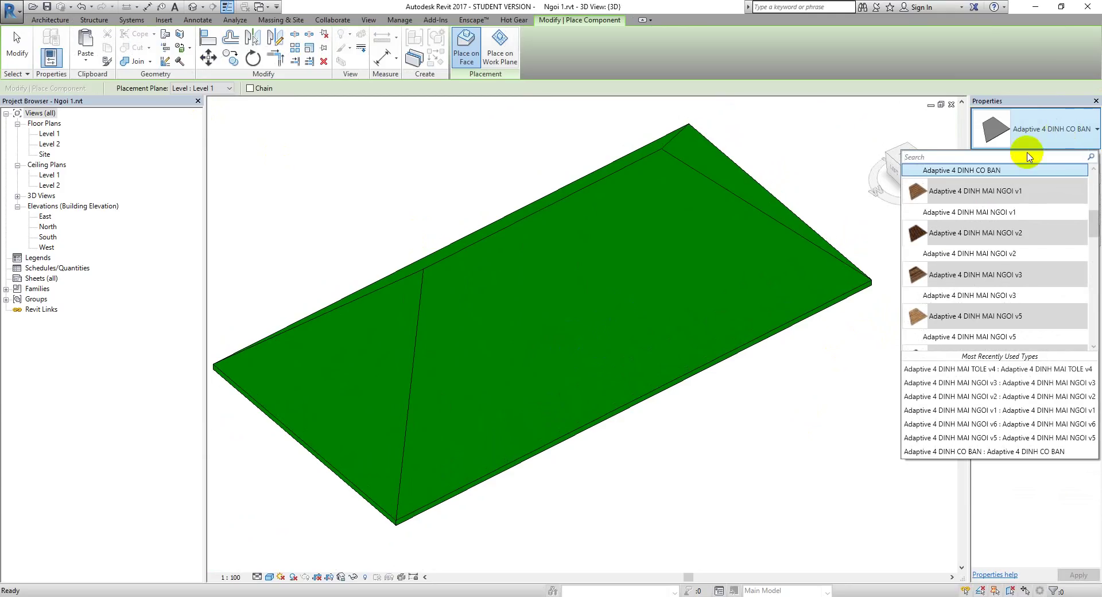
{"action": "left_click", "coordinate": [983, 174]}
- Place the first adaptive points at the hip roof face's lower and right corners
{"action": "scroll", "coordinate": [397, 522], "scroll_direction": "up", "scroll_amount": 2}
{"action": "left_click", "coordinate": [397, 522]}
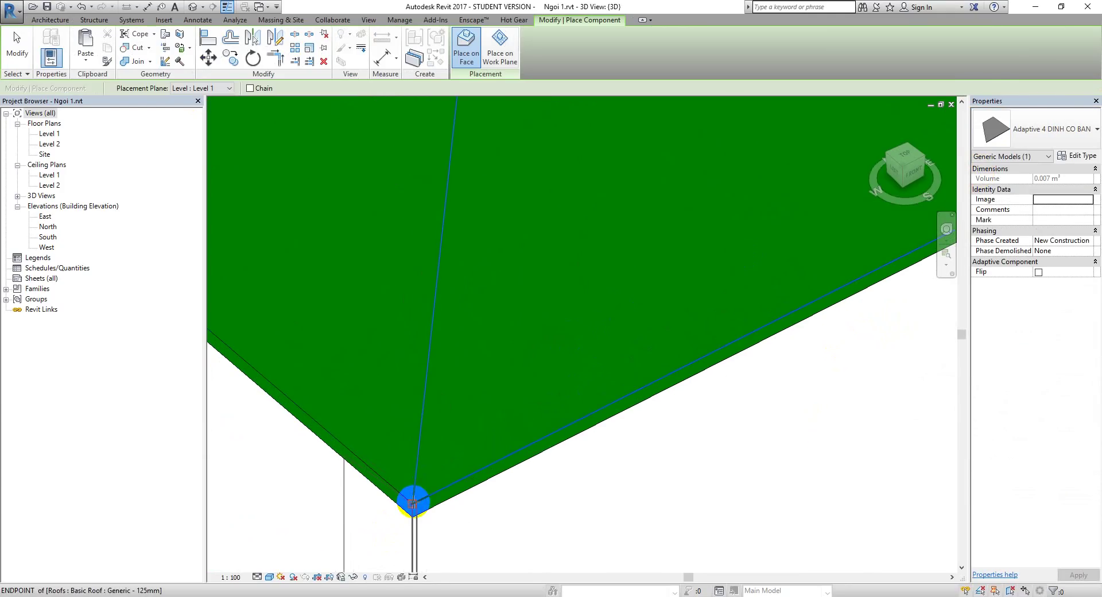
{"action": "scroll", "coordinate": [728, 307], "scroll_direction": "down", "scroll_amount": 3}
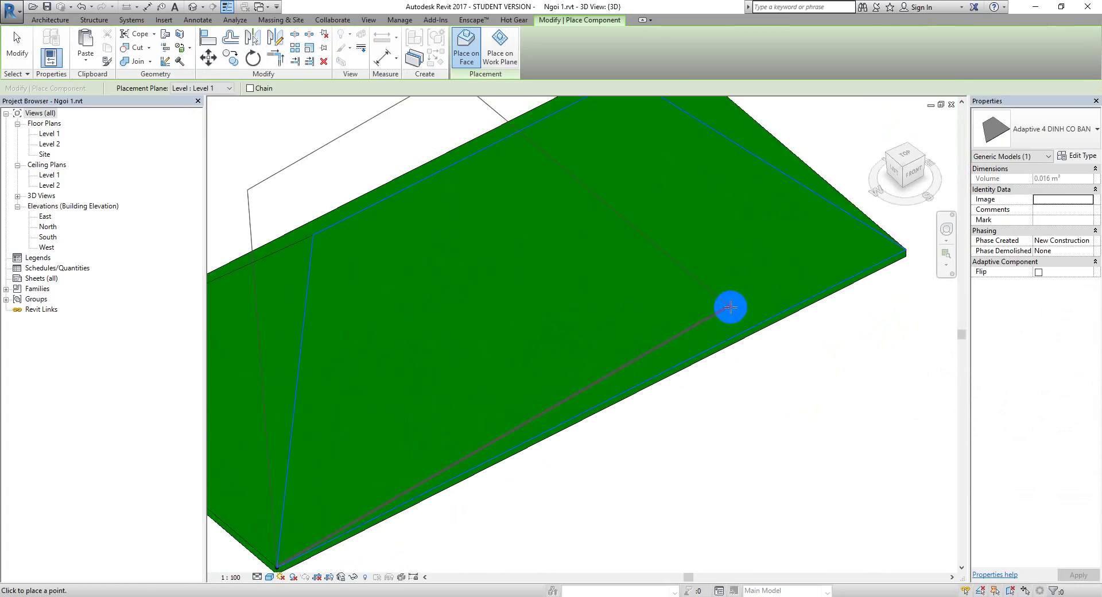
{"action": "scroll", "coordinate": [659, 349], "scroll_direction": "up", "scroll_amount": 3}
{"action": "scroll", "coordinate": [636, 374], "scroll_direction": "up", "scroll_amount": 2}
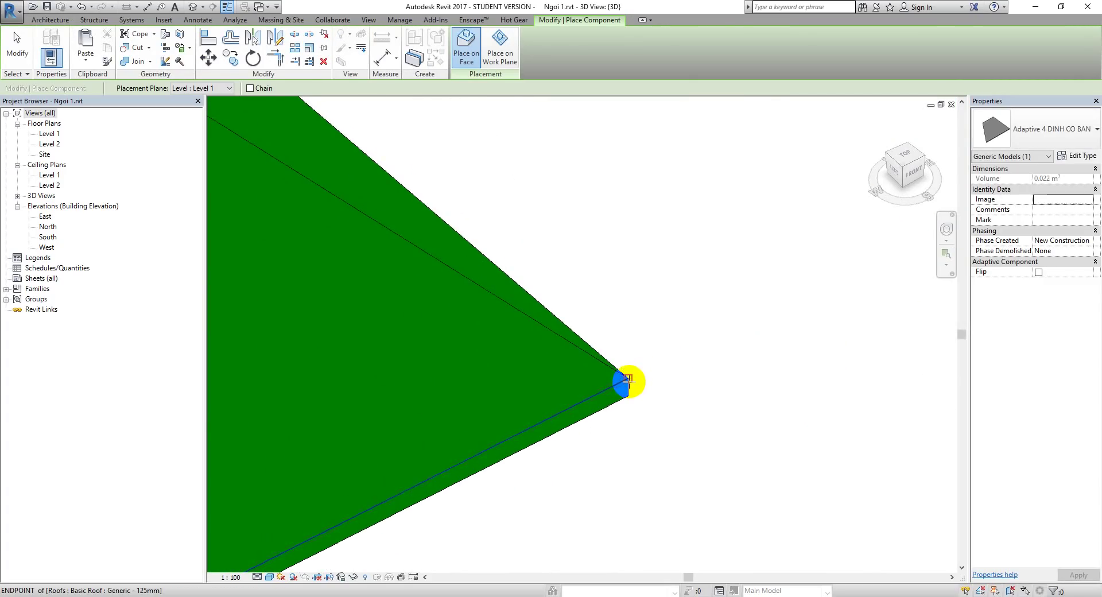
{"action": "left_click", "coordinate": [629, 380]}
{"action": "scroll", "coordinate": [629, 380], "scroll_direction": "down", "scroll_amount": 2}
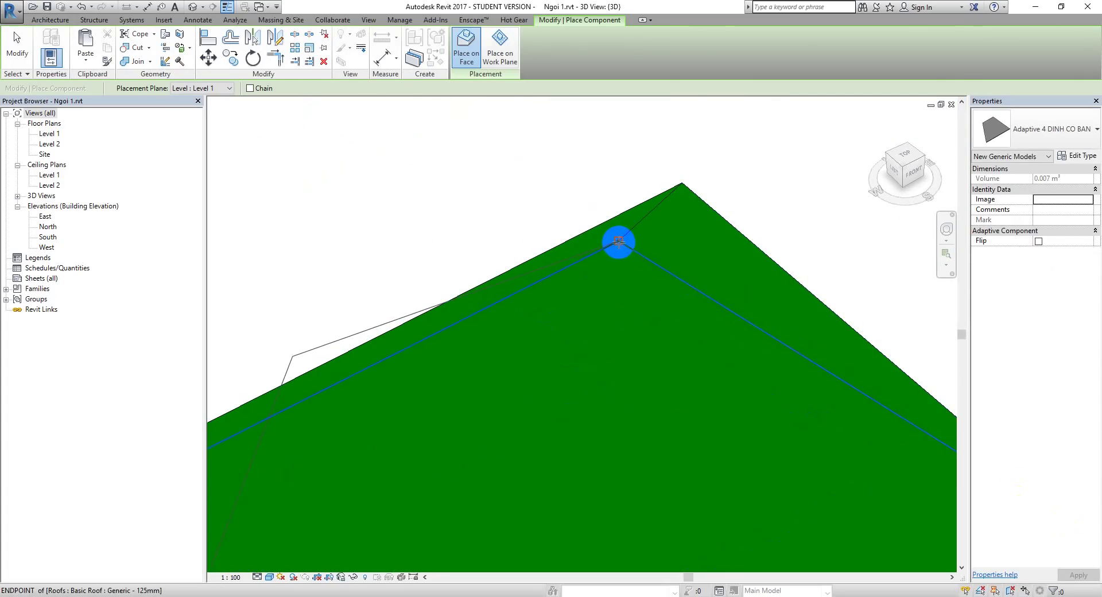
- Snap the remaining points to the ridge and its end, finish, and select the component
{"action": "left_click", "coordinate": [619, 242]}
{"action": "scroll", "coordinate": [553, 308], "scroll_direction": "down", "scroll_amount": 2}
{"action": "scroll", "coordinate": [524, 322], "scroll_direction": "down", "scroll_amount": 2}
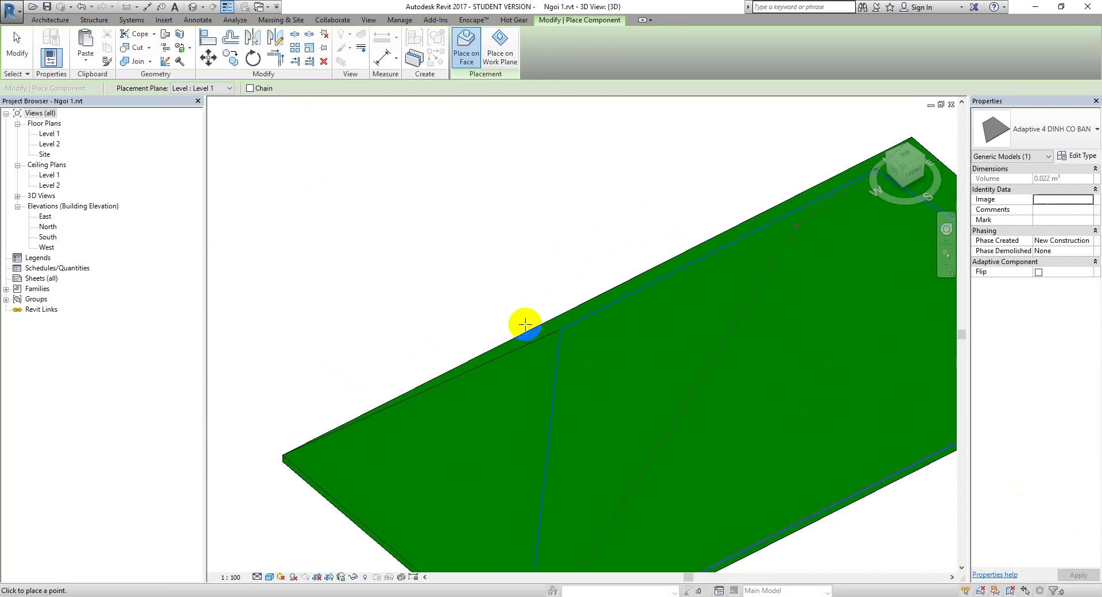
{"action": "left_click", "coordinate": [562, 327]}
{"action": "left_click", "coordinate": [562, 328]}
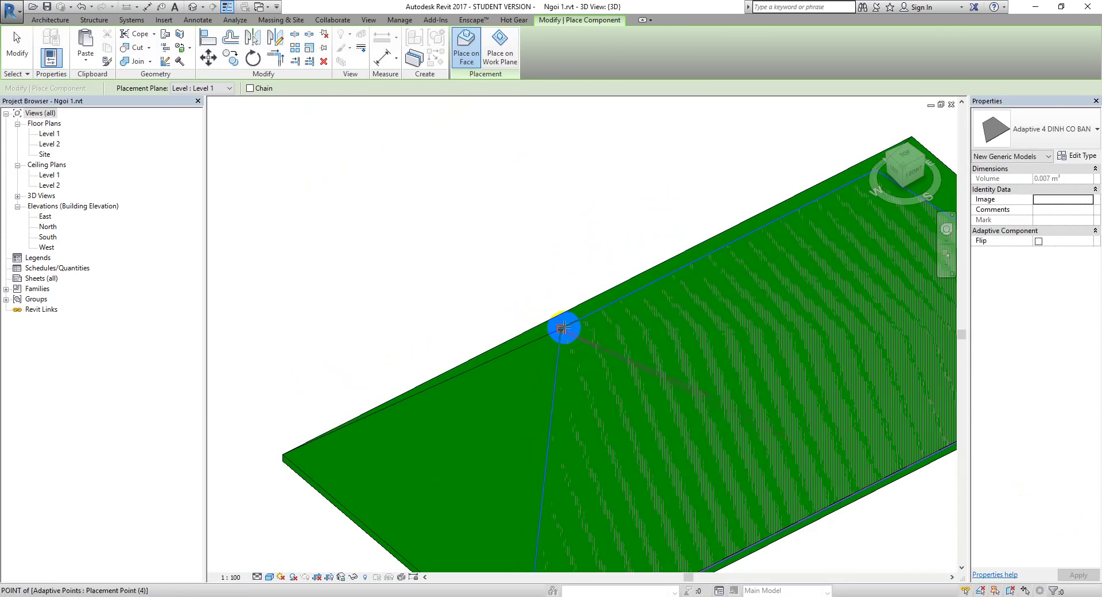
{"action": "key", "text": "Escape"}
{"action": "left_click", "coordinate": [673, 279]}
- Temporarily isolate the new hip-face component with HI and orbit toward the triangular end
{"action": "left_click", "coordinate": [673, 274]}
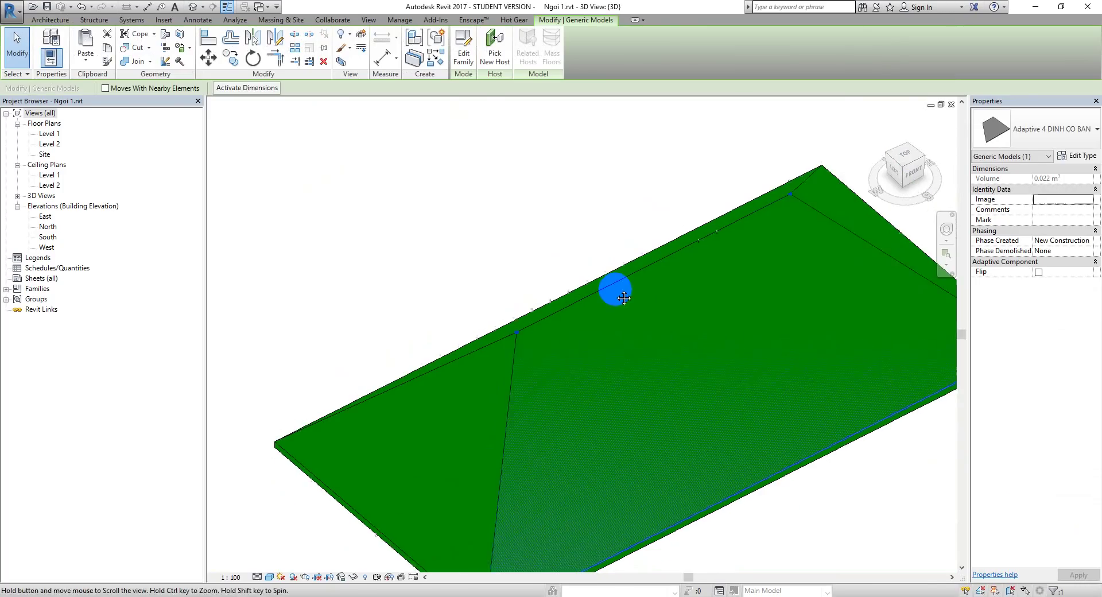
{"action": "scroll", "coordinate": [637, 306], "scroll_direction": "down", "scroll_amount": 1}
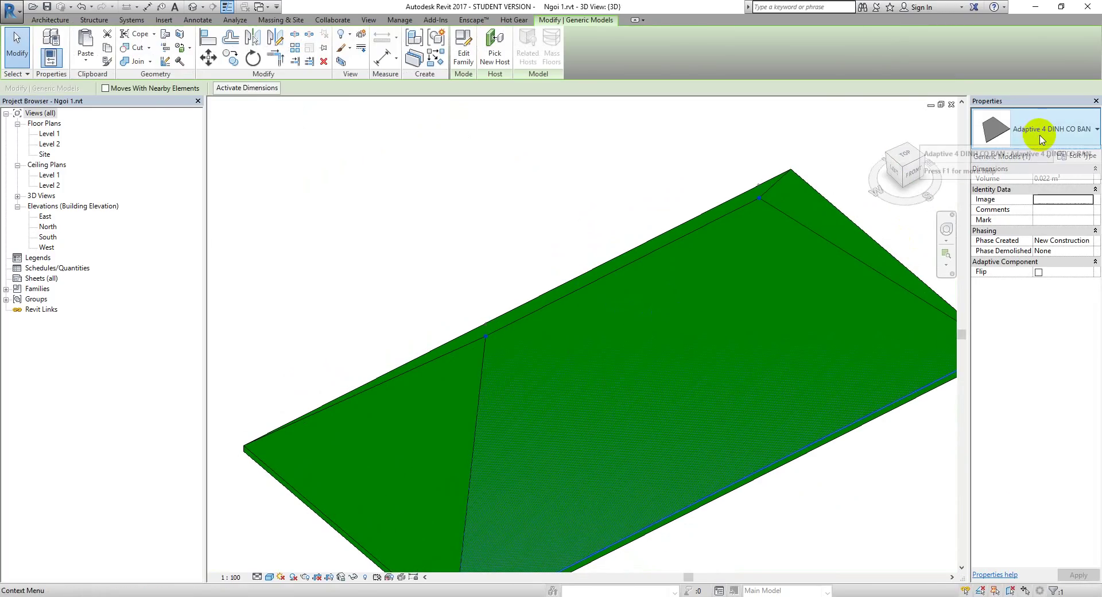
{"action": "left_click", "coordinate": [1017, 128]}
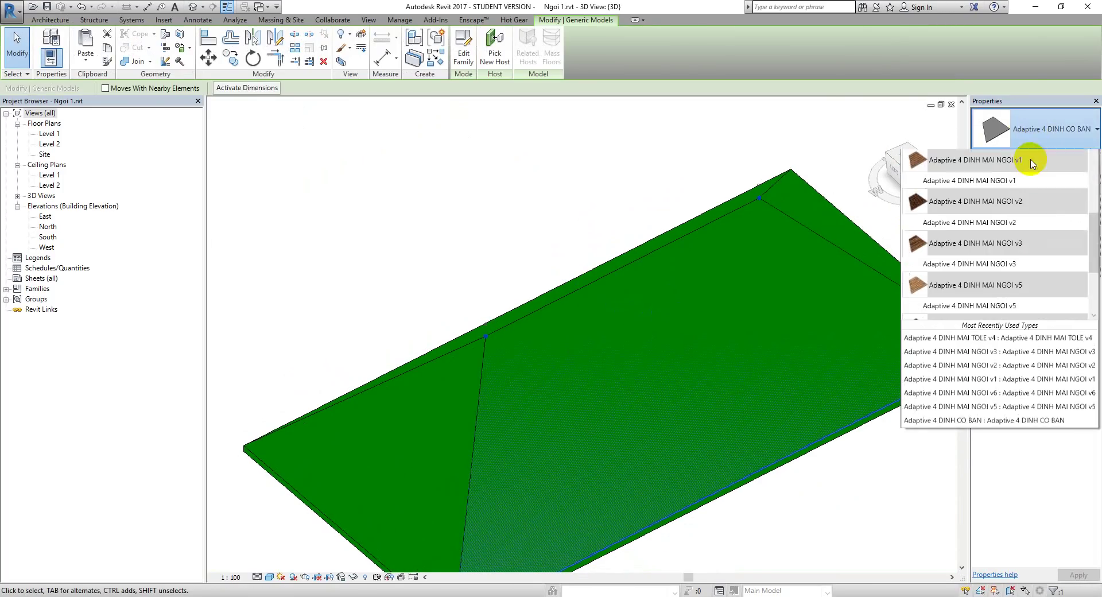
{"action": "left_click", "coordinate": [811, 303]}
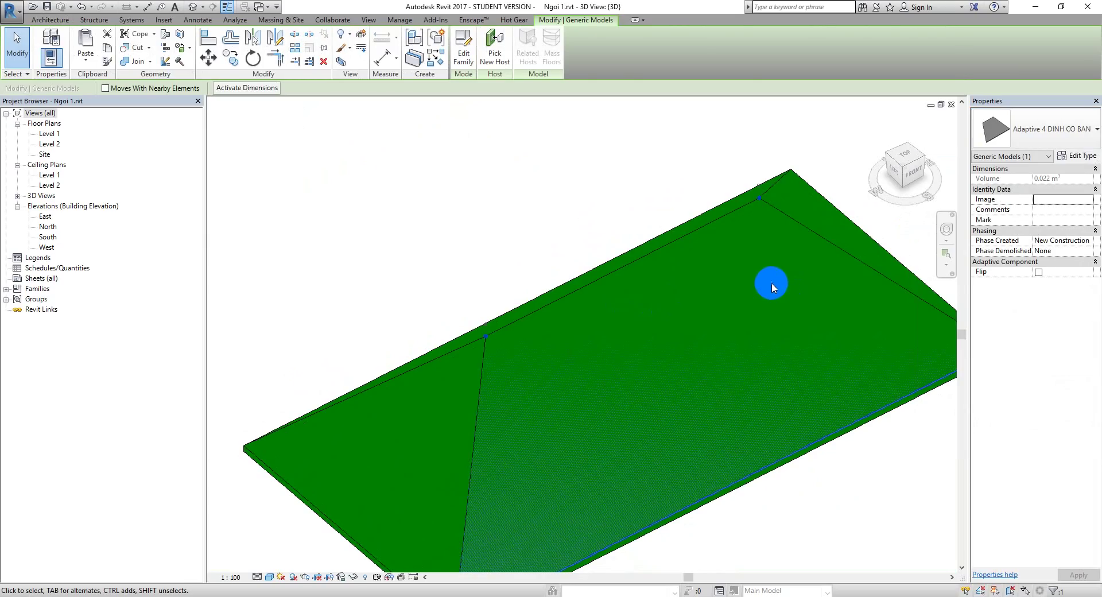
{"action": "key", "text": "h"}
{"action": "key", "text": "i"}
{"action": "scroll", "coordinate": [718, 290], "scroll_direction": "down", "scroll_amount": 3}
{"action": "mouse_move", "coordinate": [684, 300]}
{"action": "middle_mouse_down", "text": "shift"}
{"action": "mouse_move", "coordinate": [627, 295]}
{"action": "mouse_move", "coordinate": [576, 328]}
{"action": "mouse_move", "coordinate": [623, 290]}
{"action": "mouse_move", "coordinate": [593, 379]}
{"action": "mouse_move", "coordinate": [748, 357]}
{"action": "middle_mouse_up", "text": "shift"}
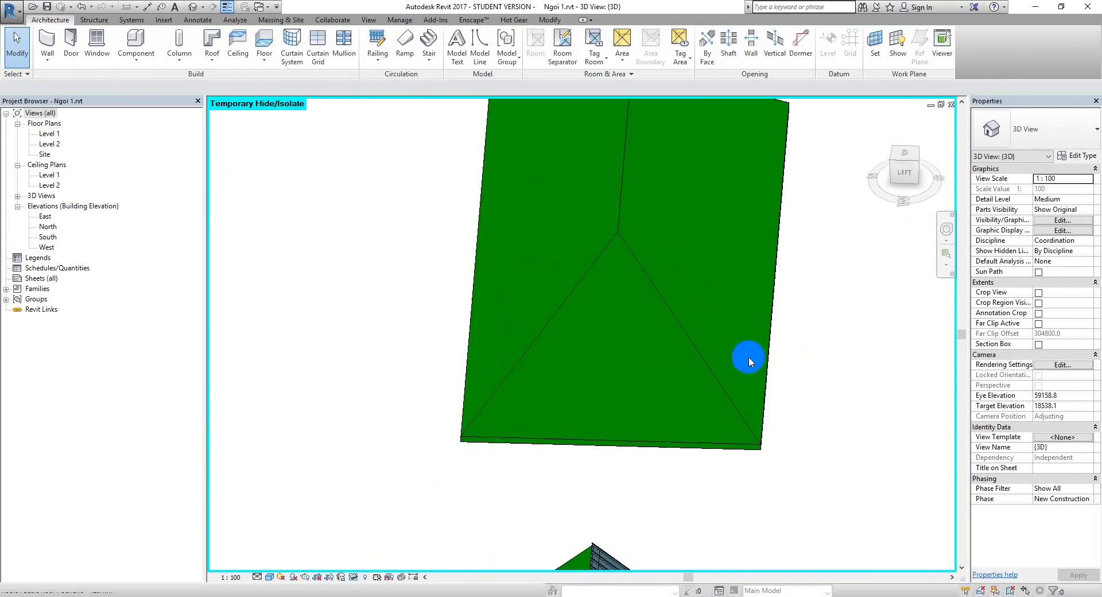
- Bring the hip roof's triangular end face into view and start another component placement
{"action": "scroll", "coordinate": [749, 357], "scroll_direction": "up", "scroll_amount": 2}
{"action": "middle_click_drag", "start_coordinate": [648, 360], "coordinate": [561, 284]}
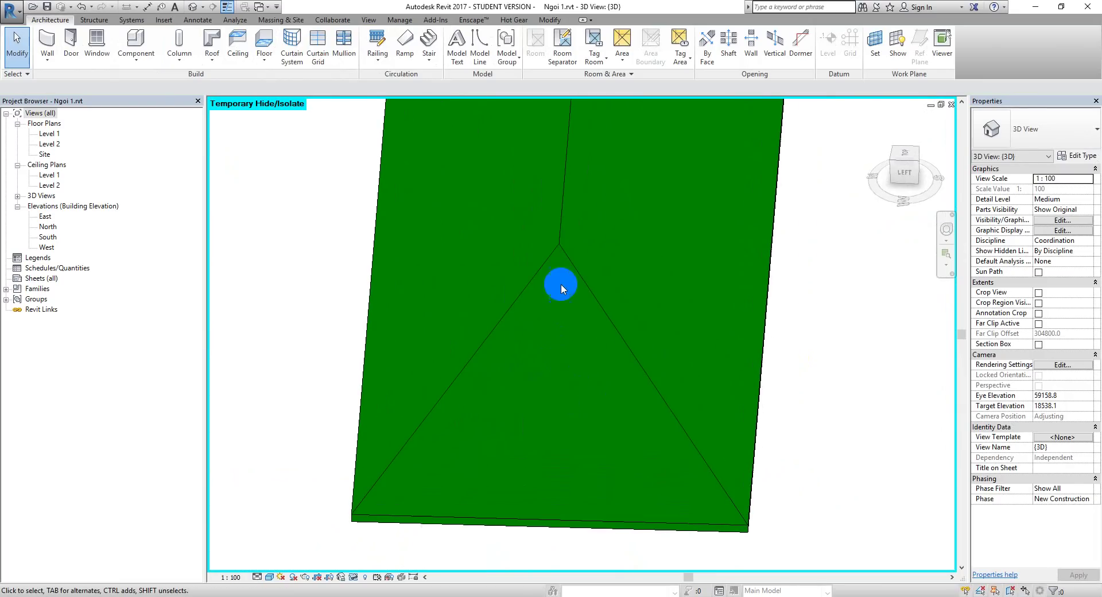
{"action": "left_click", "coordinate": [136, 42]}
{"action": "scroll", "coordinate": [353, 508], "scroll_direction": "up", "scroll_amount": 2}
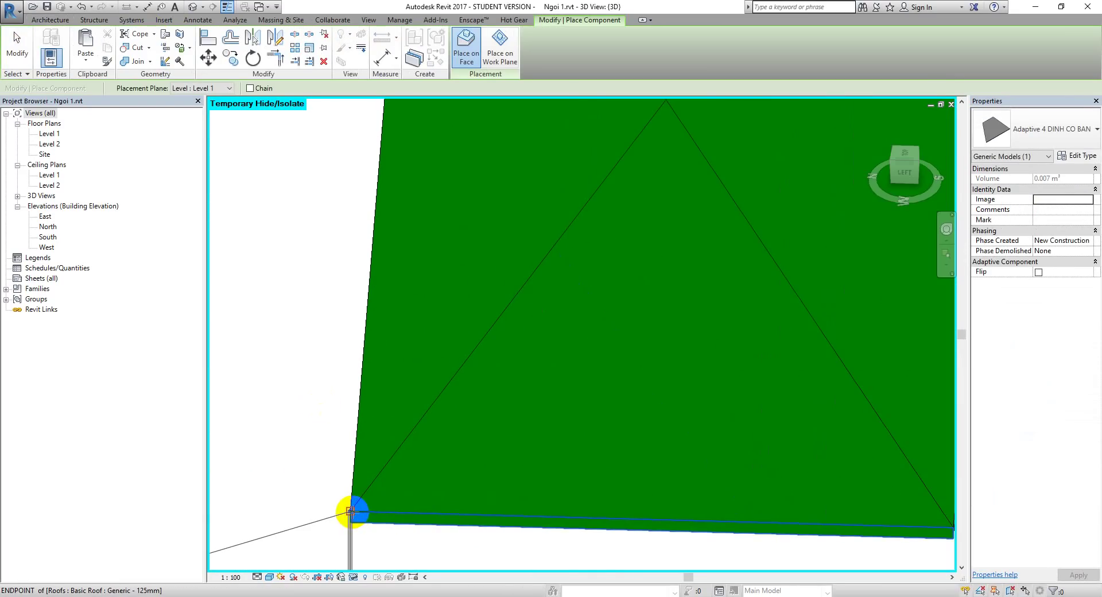
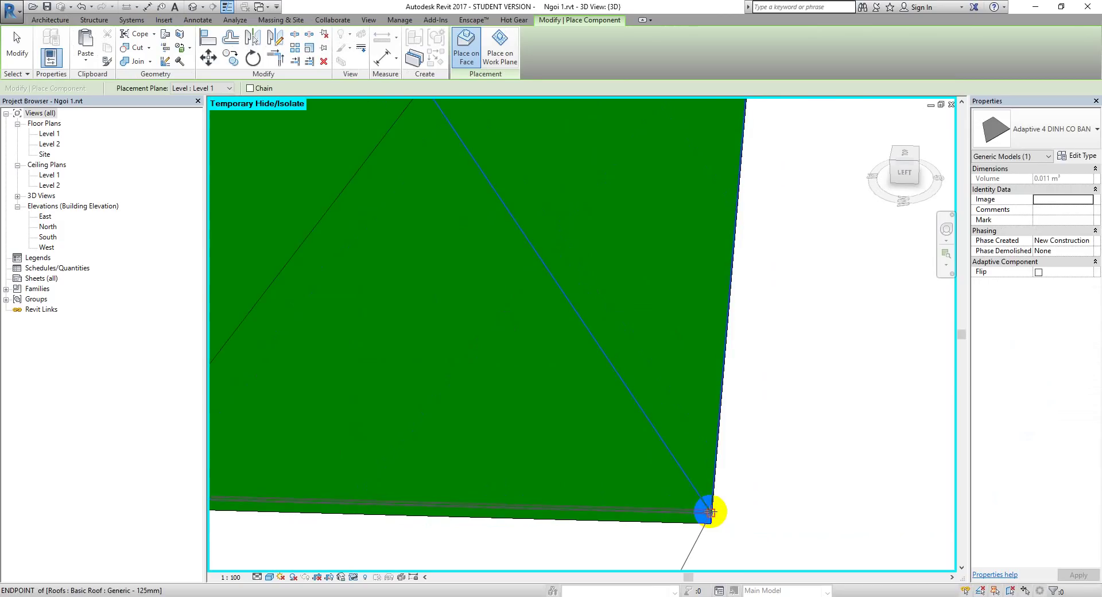
- Place a first Adaptive 4 DINH CO BAN component on the roof, then delete it as misplaced
{"action": "left_click", "coordinate": [710, 511]}
{"action": "mouse_move", "coordinate": [710, 511]}
{"action": "middle_mouse_down"}
{"action": "mouse_move", "coordinate": [592, 402]}
{"action": "mouse_move", "coordinate": [533, 297]}
{"action": "middle_mouse_up"}
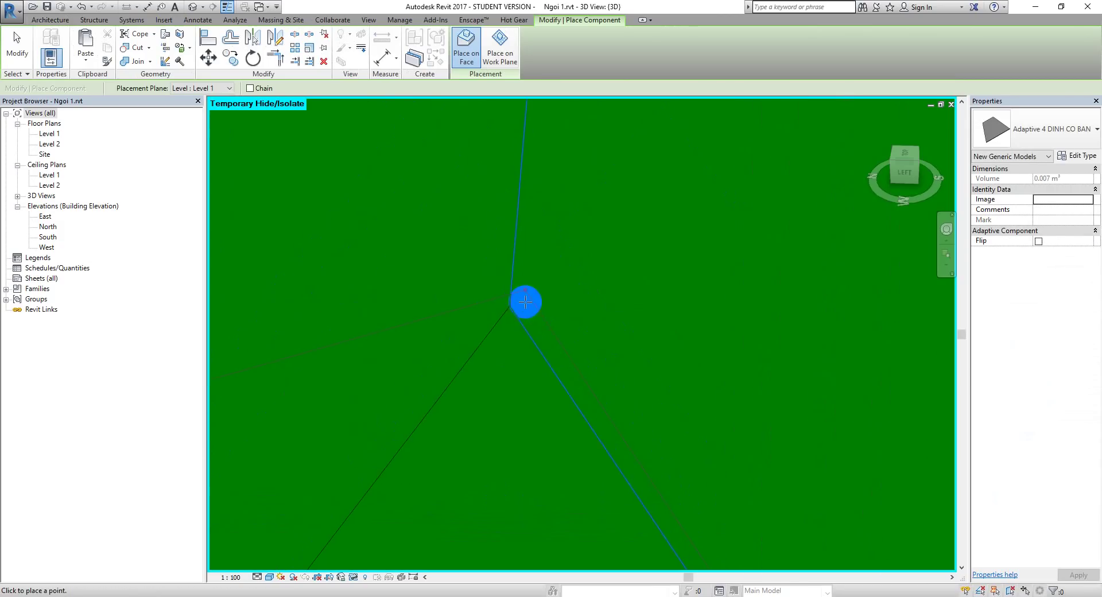
{"action": "left_click", "coordinate": [509, 308]}
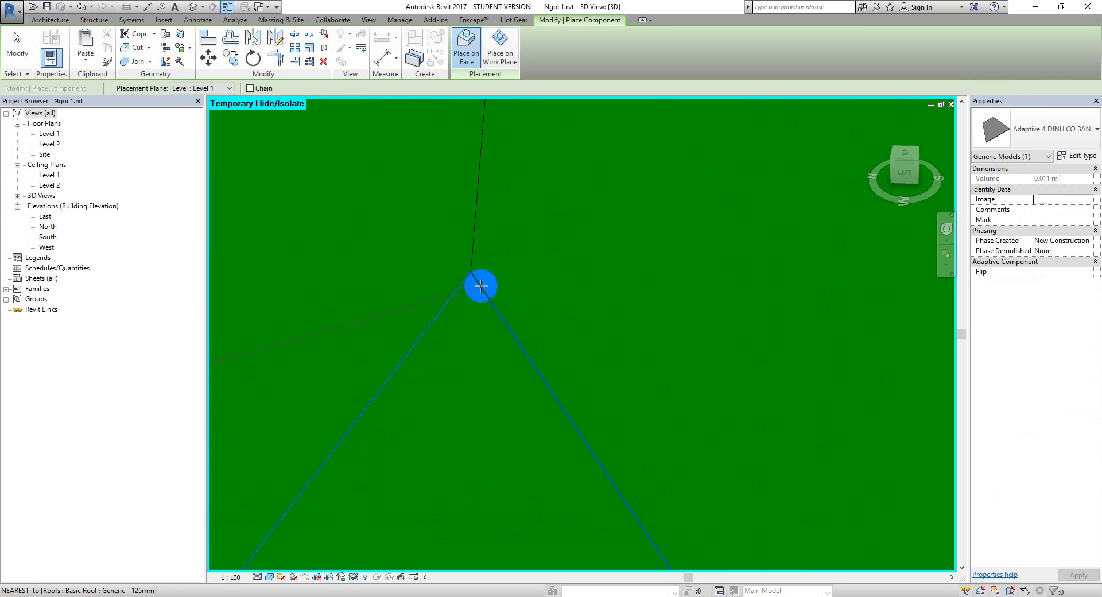
{"action": "scroll", "coordinate": [458, 289], "scroll_direction": "up", "scroll_amount": 3}
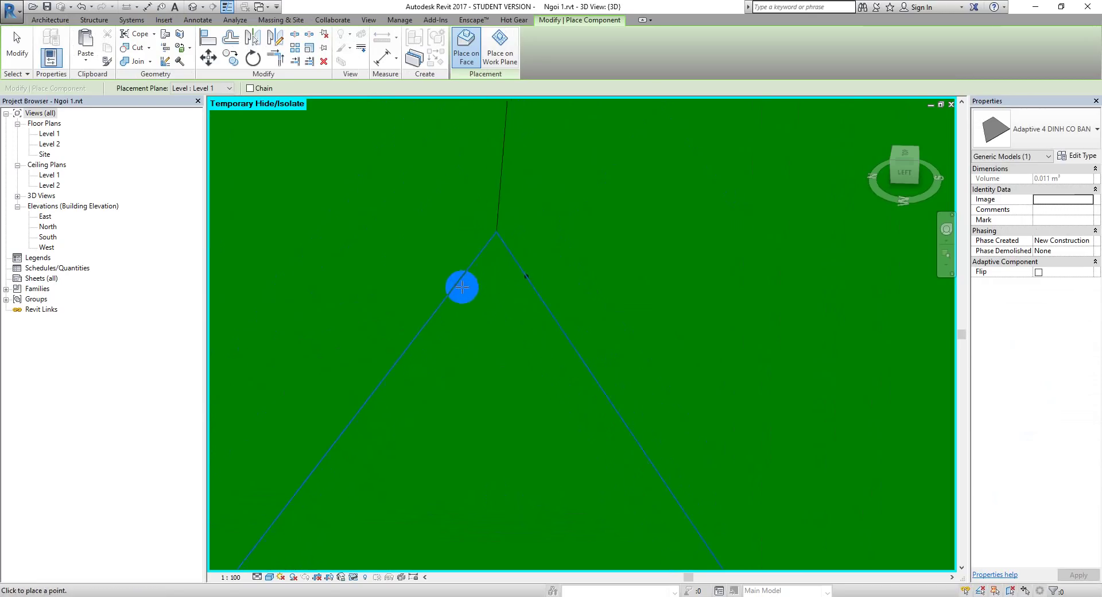
{"action": "scroll", "coordinate": [456, 273], "scroll_direction": "up", "scroll_amount": 1}
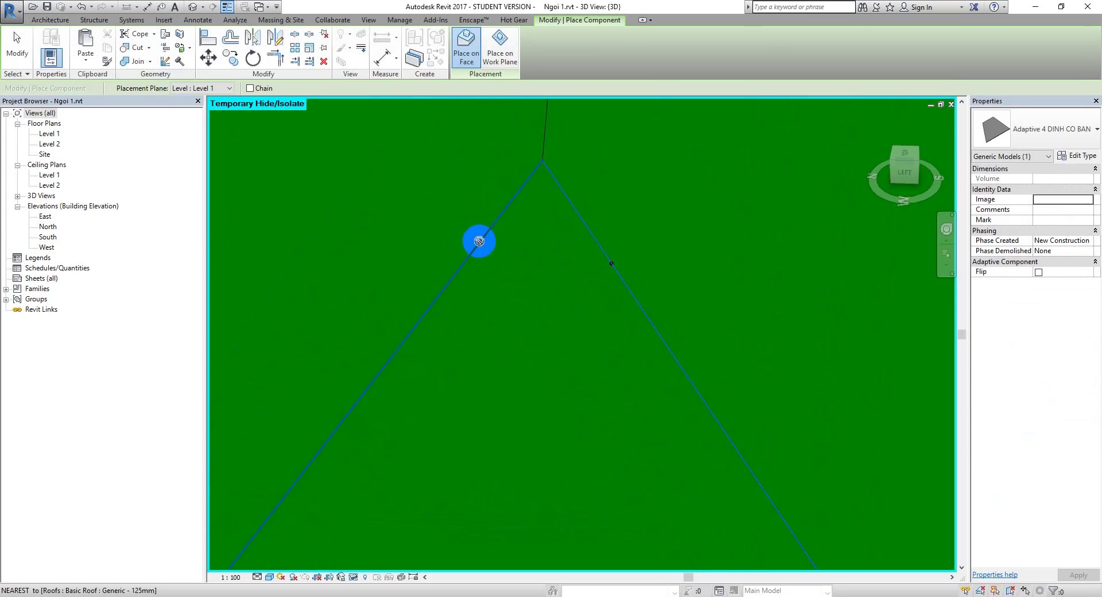
{"action": "scroll", "coordinate": [484, 240], "scroll_direction": "down", "scroll_amount": 3}
{"action": "left_click", "coordinate": [499, 252]}
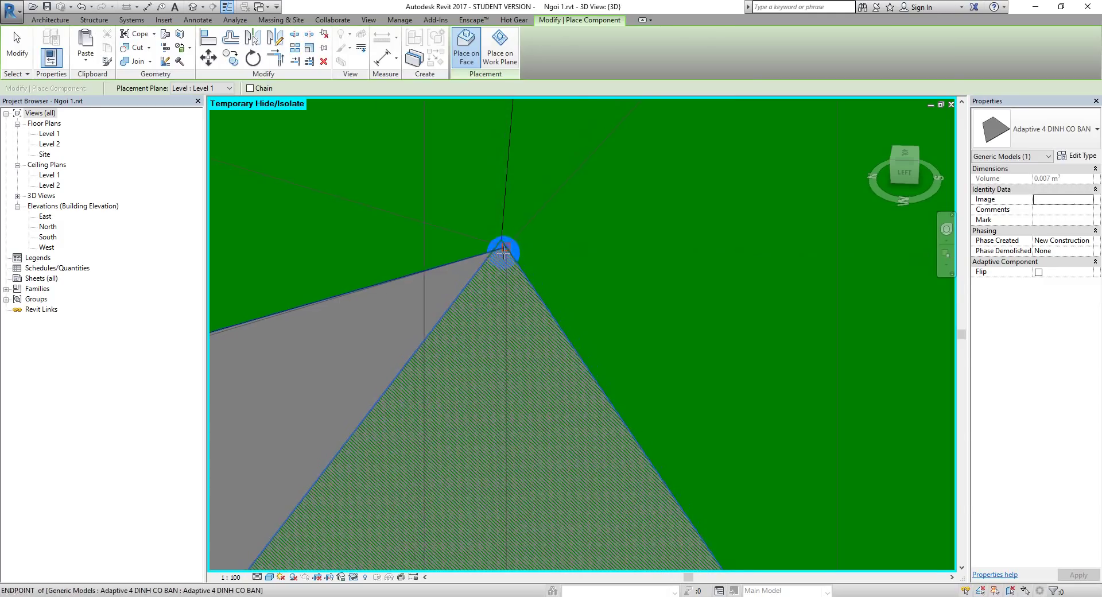
{"action": "key", "text": "Escape"}
{"action": "left_click", "coordinate": [450, 264]}
{"action": "key", "text": "Delete"}
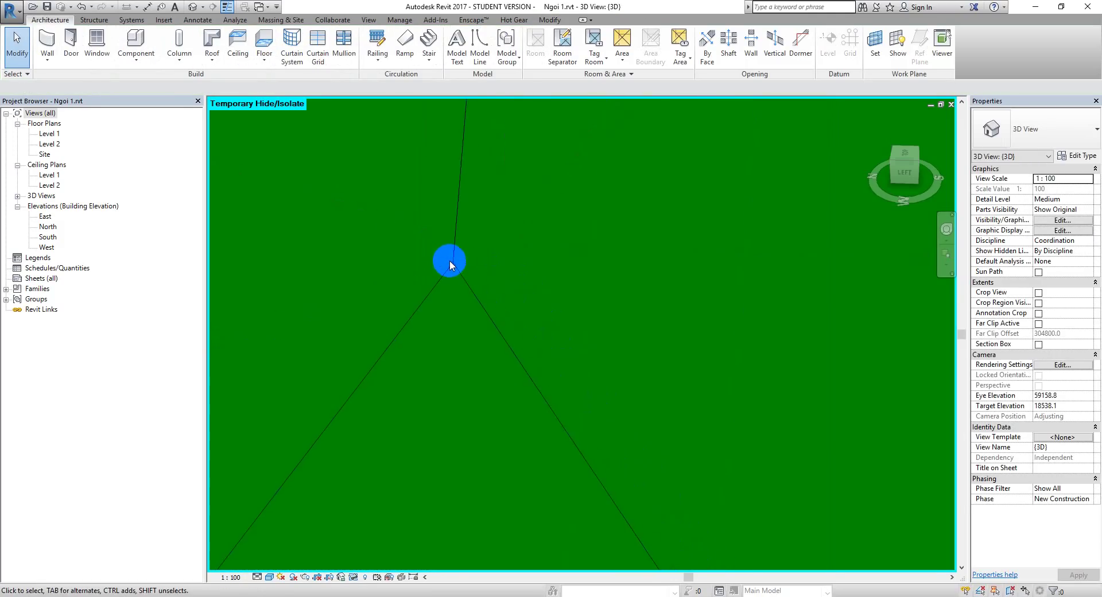
- Restart placement with CM and fix points at the left and right roof-edge endpoints
{"action": "key", "text": "c"}
{"action": "key", "text": "m"}
{"action": "middle_click_drag", "start_coordinate": [474, 280], "coordinate": [520, 313]}
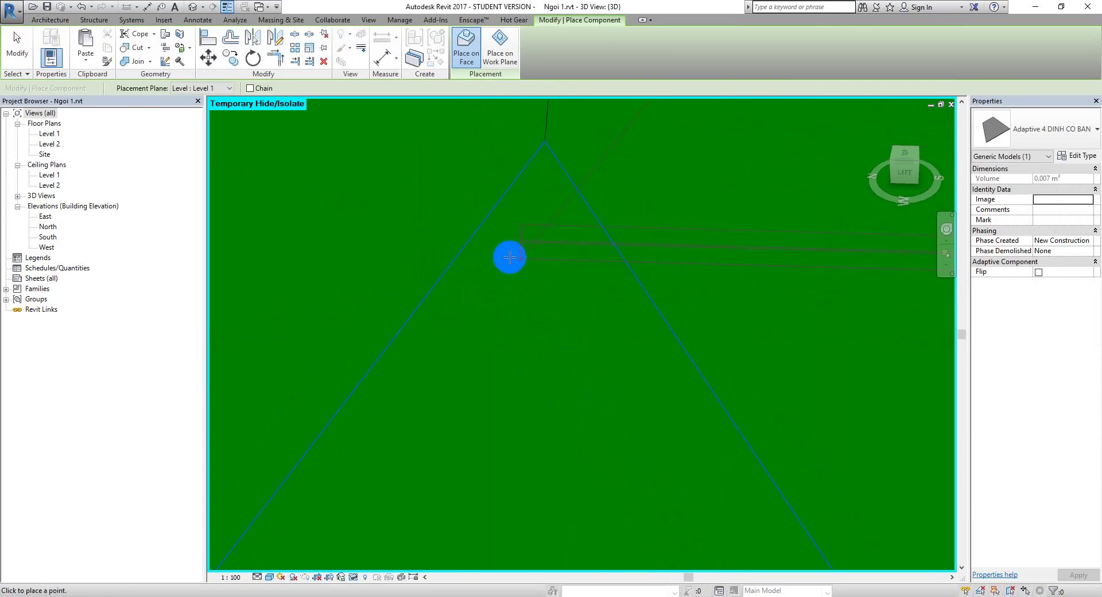
{"action": "scroll", "coordinate": [499, 278], "scroll_direction": "down", "scroll_amount": 3}
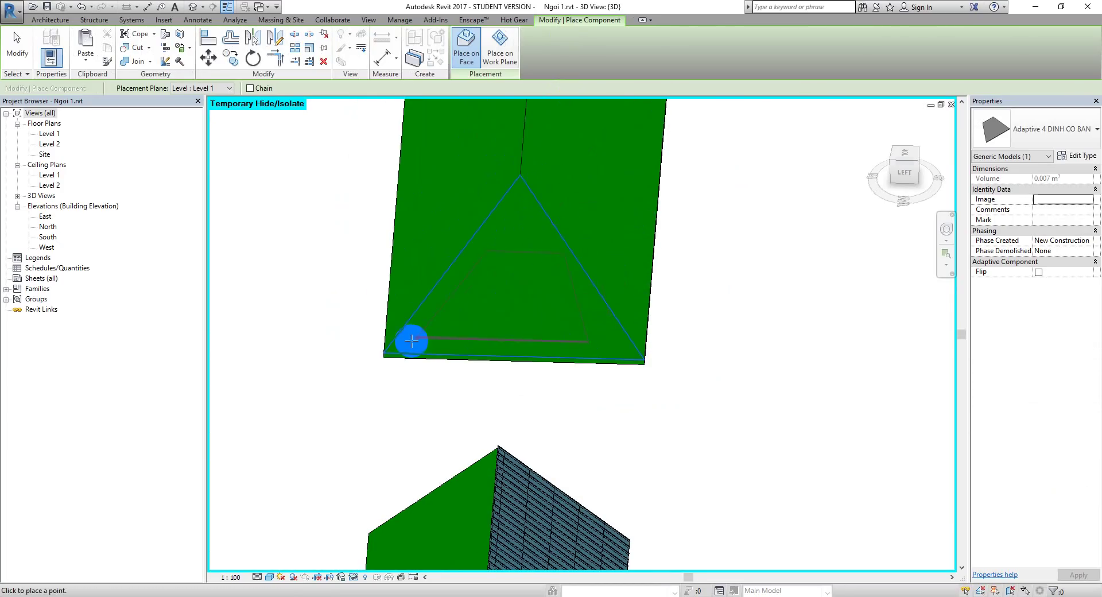
{"action": "left_click", "coordinate": [384, 352]}
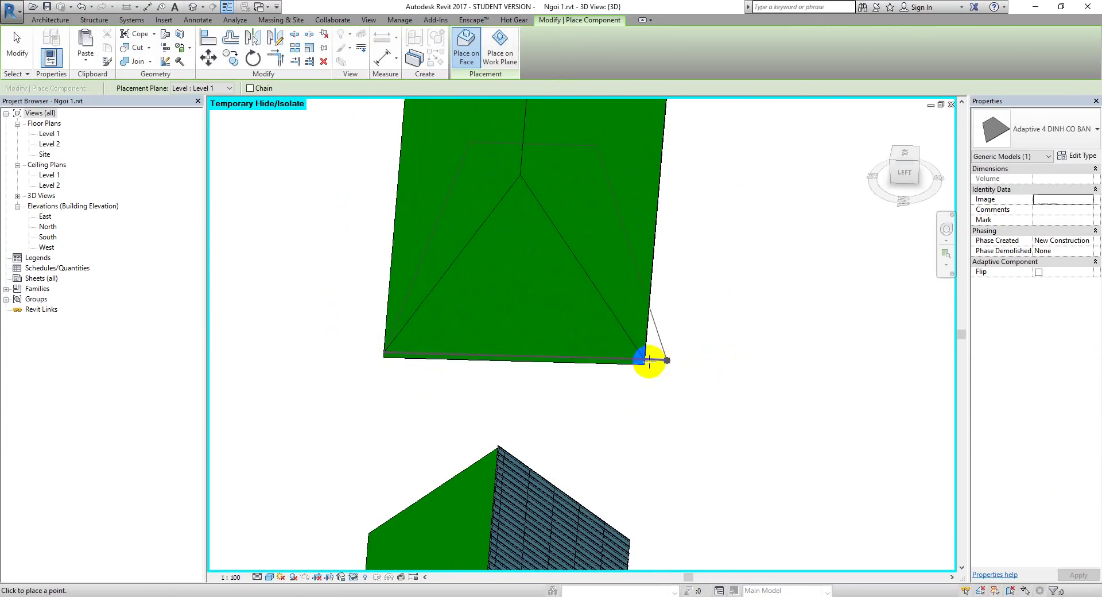
{"action": "left_click", "coordinate": [643, 359]}
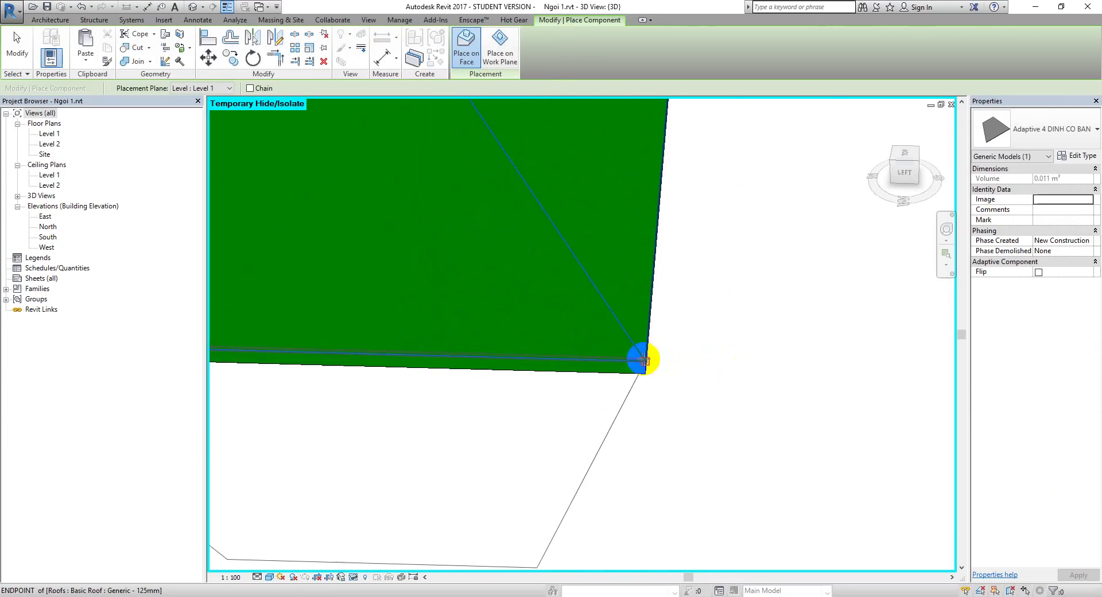
{"action": "left_click", "coordinate": [644, 361]}
- Add the hip apex and final points, finish placement, and select the new component
{"action": "scroll", "coordinate": [631, 344], "scroll_direction": "up", "scroll_amount": 3}
{"action": "scroll", "coordinate": [664, 377], "scroll_direction": "up", "scroll_amount": 2}
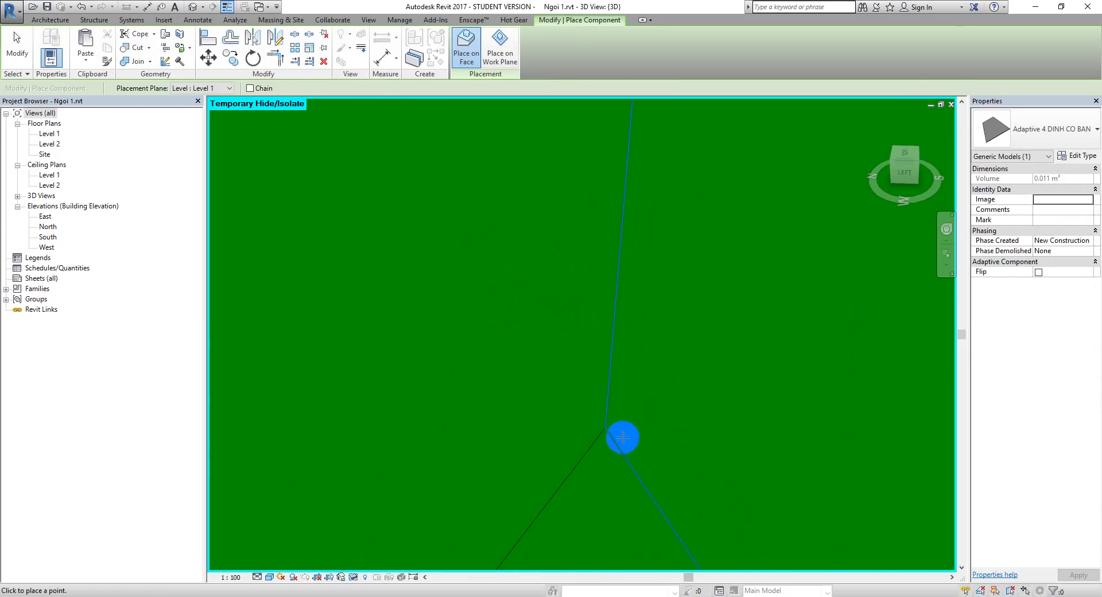
{"action": "scroll", "coordinate": [584, 406], "scroll_direction": "up", "scroll_amount": 2}
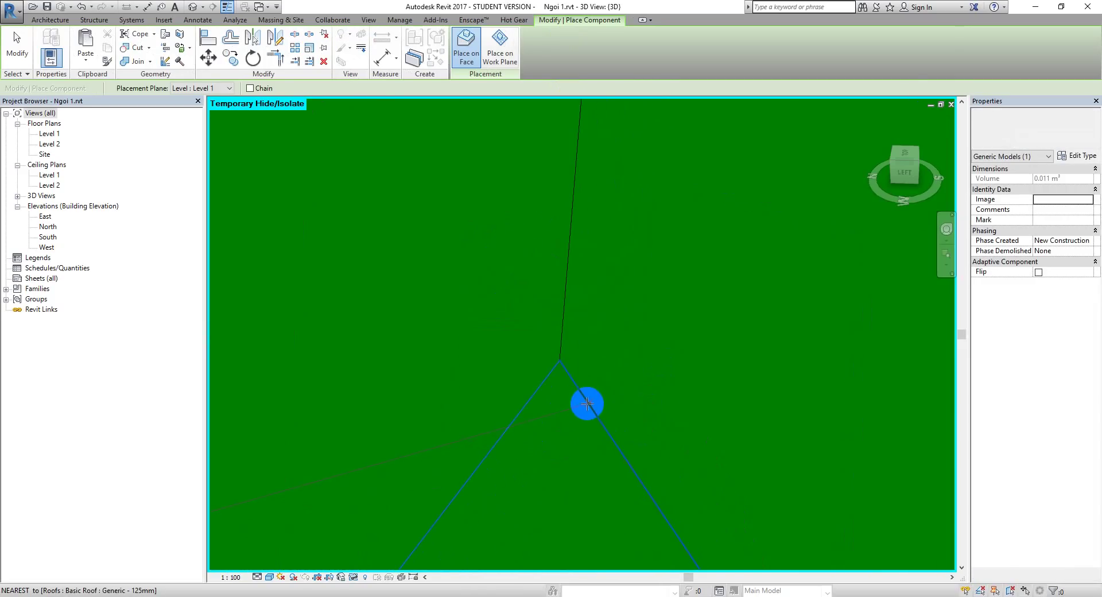
{"action": "left_click", "coordinate": [586, 402]}
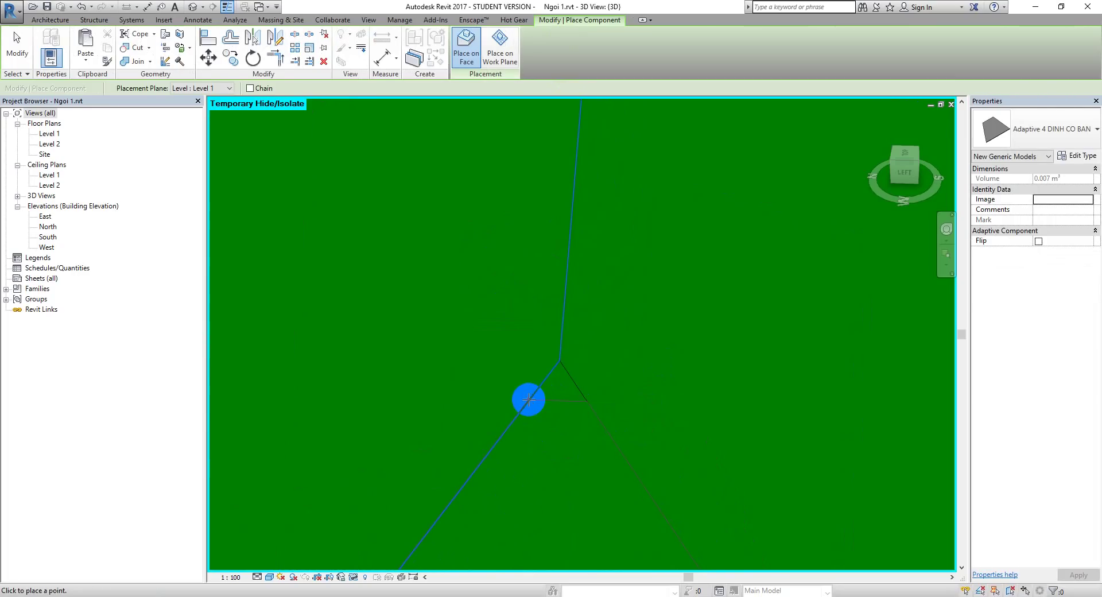
{"action": "left_click", "coordinate": [529, 399]}
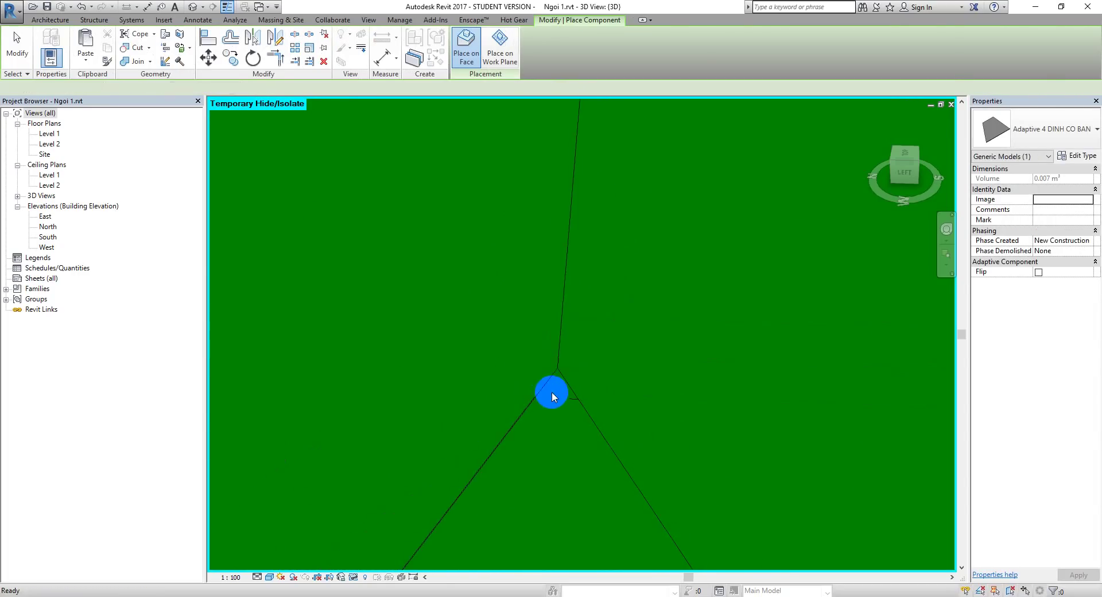
{"action": "key", "text": "Escape"}
{"action": "left_click", "coordinate": [571, 400]}
{"action": "mouse_move", "coordinate": [631, 418]}
{"action": "middle_mouse_down", "text": "shift"}
{"action": "mouse_move", "coordinate": [668, 173]}
{"action": "mouse_move", "coordinate": [717, 227]}
{"action": "mouse_move", "coordinate": [652, 172]}
{"action": "mouse_move", "coordinate": [738, 296]}
{"action": "mouse_move", "coordinate": [695, 312]}
{"action": "mouse_move", "coordinate": [723, 310]}
{"action": "middle_mouse_up", "text": "shift"}
- Try switching the component to Adaptive 4 DINH MAI NGOI v2 and dismiss the type error
{"action": "left_click", "coordinate": [1074, 133]}
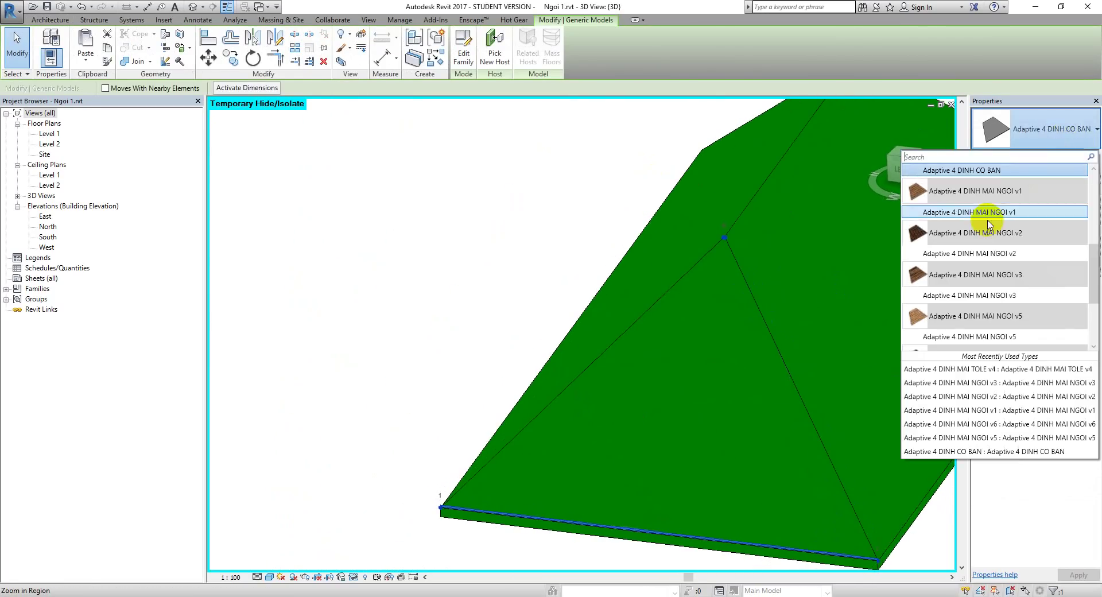
{"action": "left_click", "coordinate": [1062, 253]}
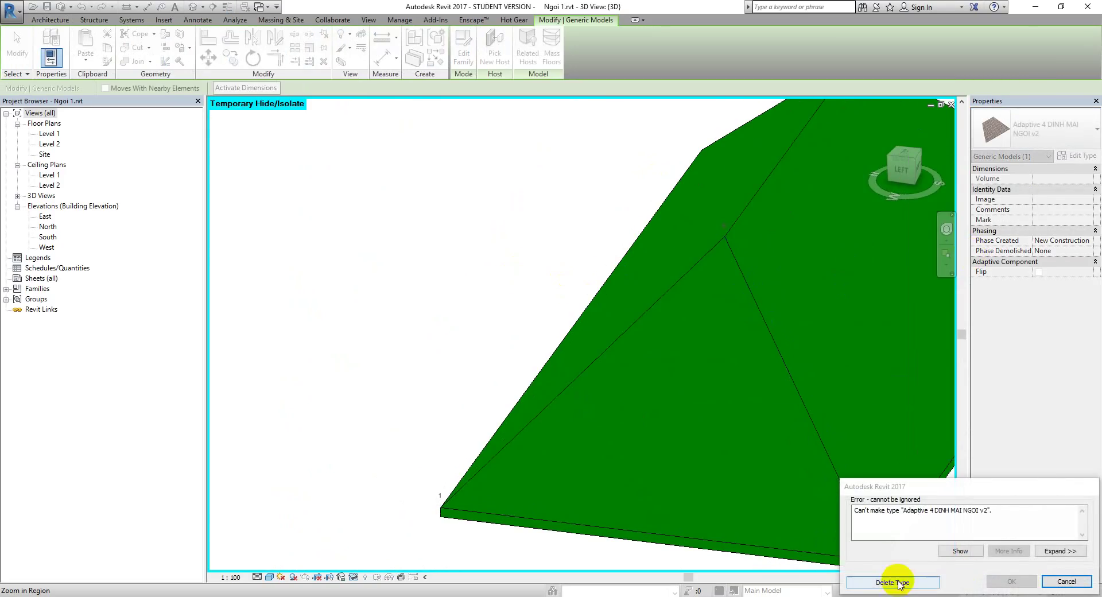
{"action": "left_click", "coordinate": [1082, 569]}
- Clear the selection and restart Place Component with CM
{"action": "scroll", "coordinate": [729, 250], "scroll_direction": "up", "scroll_amount": 3}
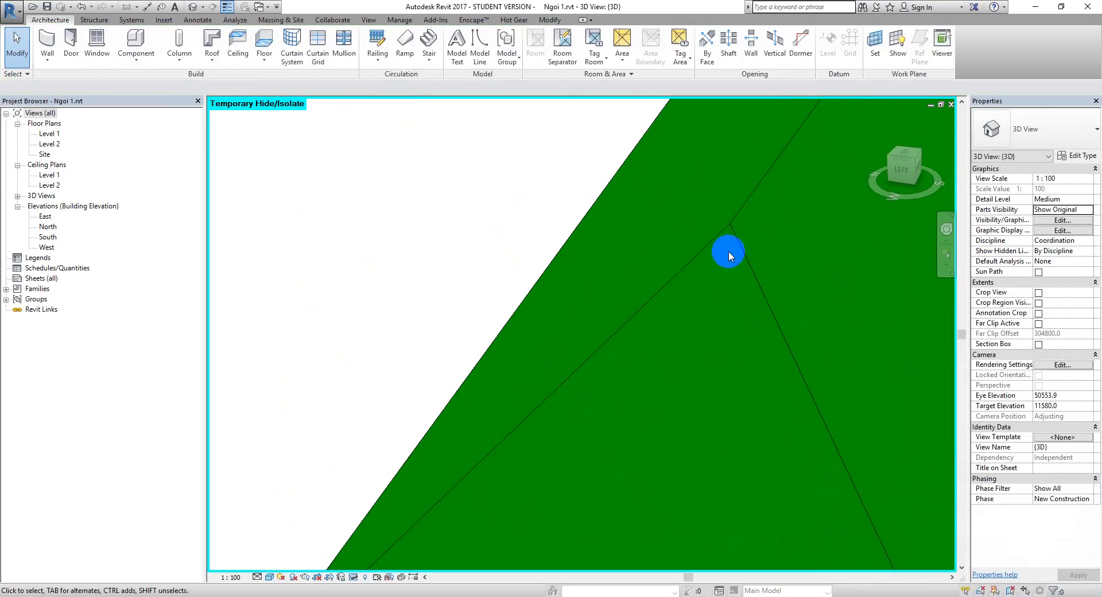
{"action": "scroll", "coordinate": [744, 233], "scroll_direction": "up", "scroll_amount": 1}
{"action": "scroll", "coordinate": [728, 225], "scroll_direction": "up", "scroll_amount": 2}
{"action": "scroll", "coordinate": [724, 208], "scroll_direction": "up", "scroll_amount": 2}
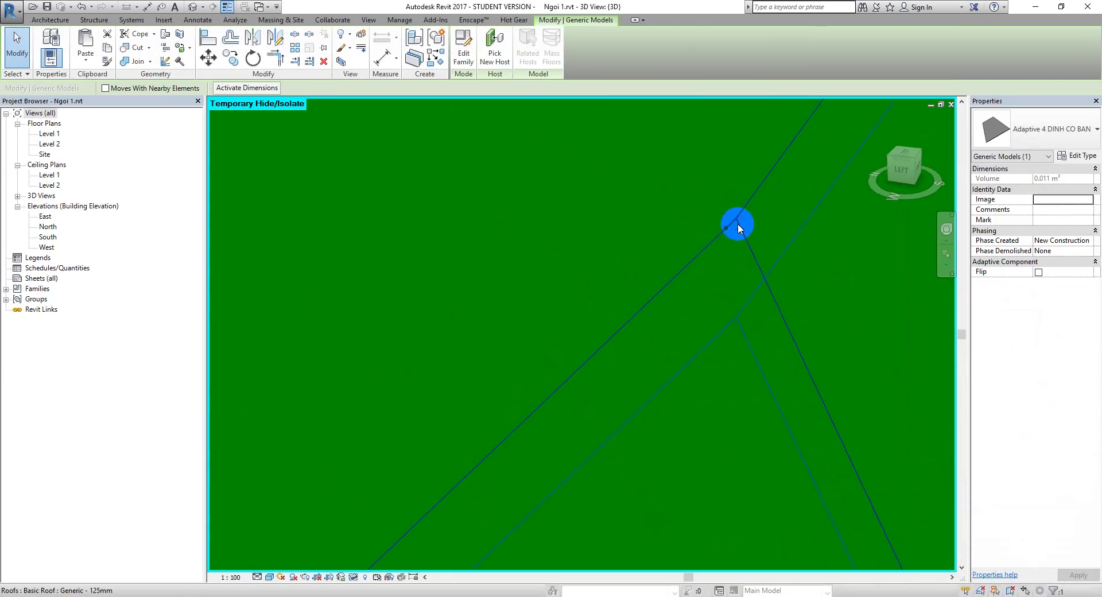
{"action": "key", "text": "Escape"}
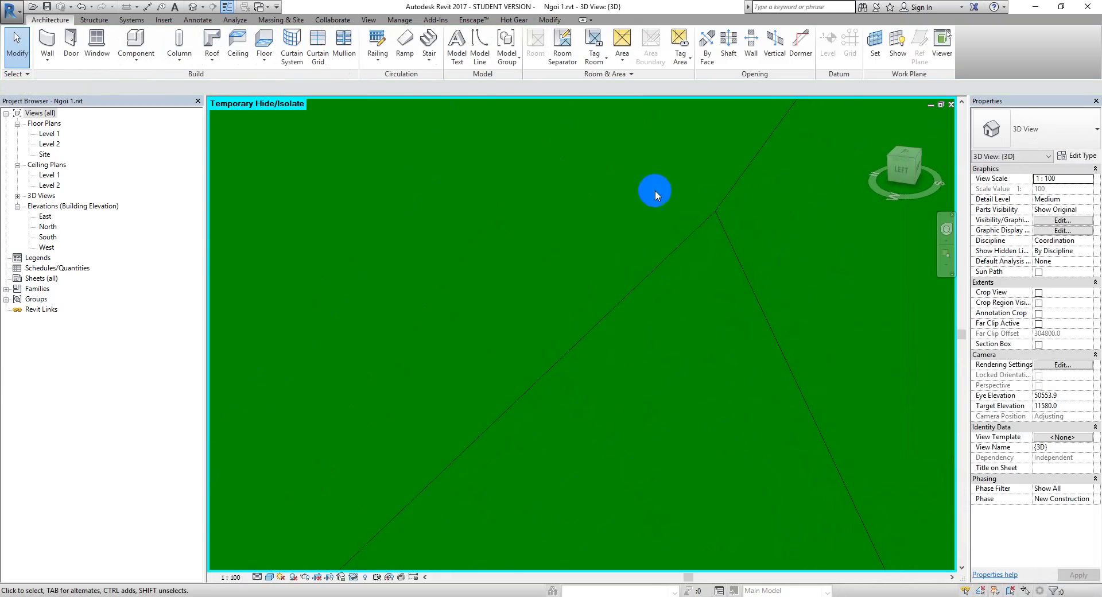
{"action": "key", "text": "c"}
{"action": "key", "text": "m"}
{"action": "scroll", "coordinate": [656, 189], "scroll_direction": "down", "scroll_amount": 2}
- Set the component's points at the slab corner, far-right and front roof corners, and hip apex
{"action": "scroll", "coordinate": [447, 325], "scroll_direction": "down", "scroll_amount": 2}
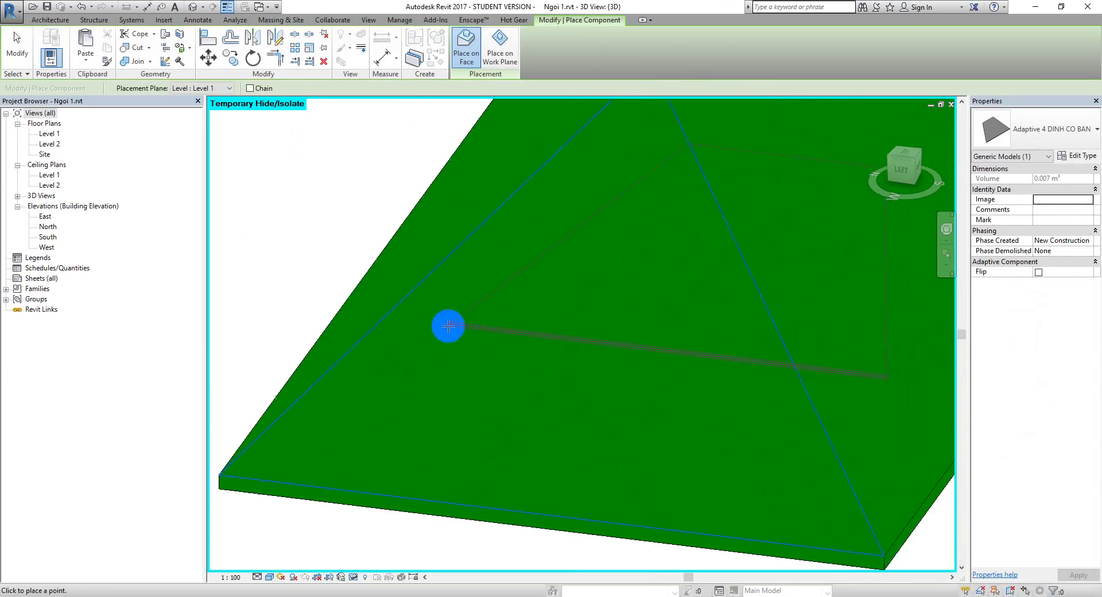
{"action": "scroll", "coordinate": [468, 330], "scroll_direction": "down", "scroll_amount": 1}
{"action": "left_click", "coordinate": [423, 350]}
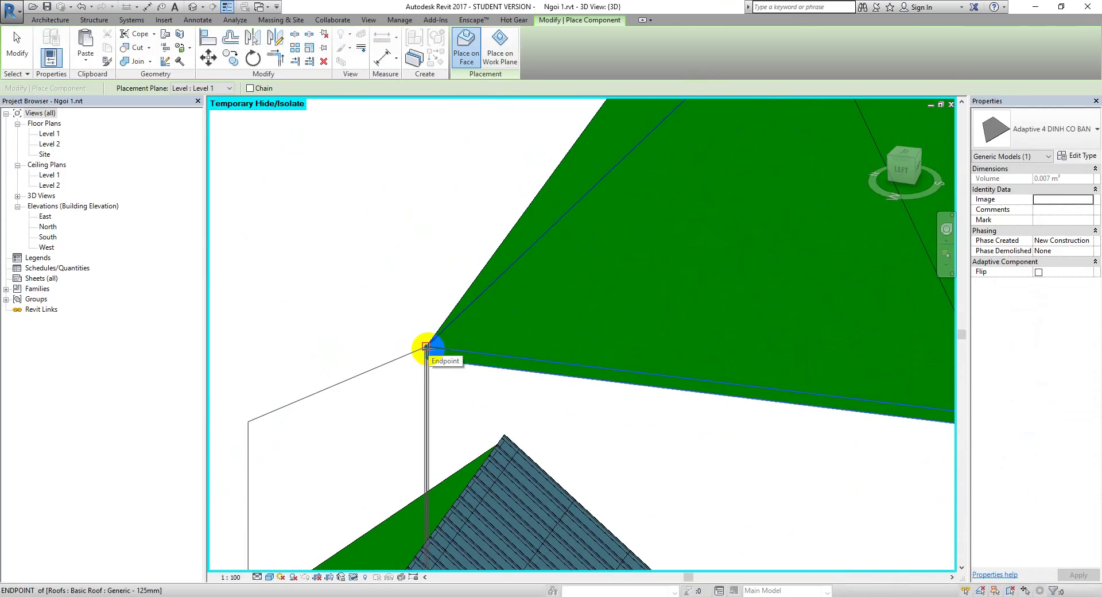
{"action": "middle_click_drag", "start_coordinate": [663, 430], "coordinate": [438, 458]}
{"action": "left_click", "coordinate": [780, 446]}
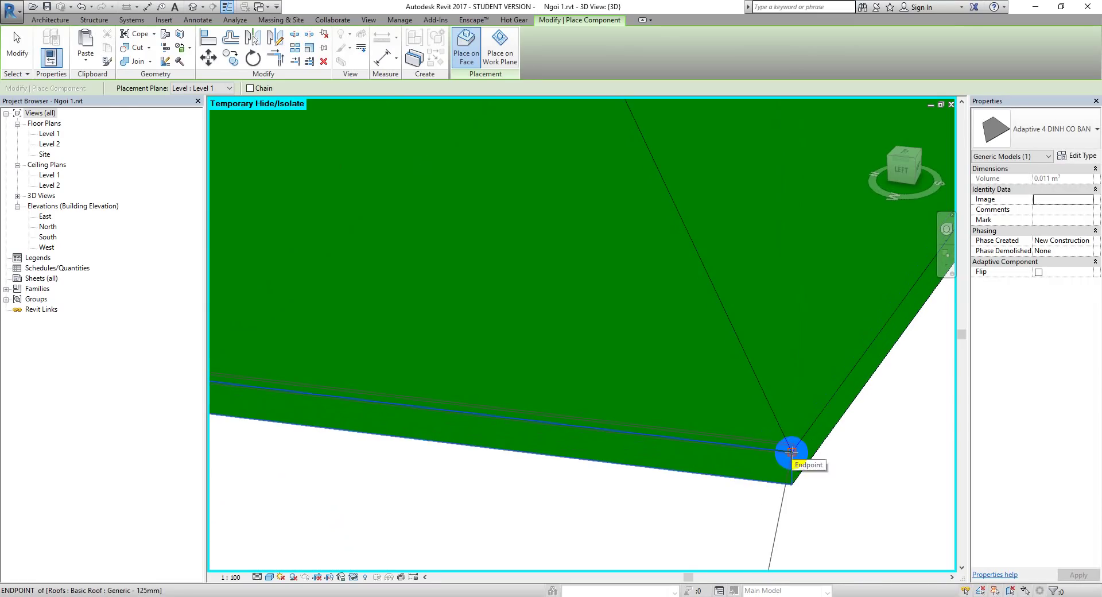
{"action": "left_click", "coordinate": [791, 452]}
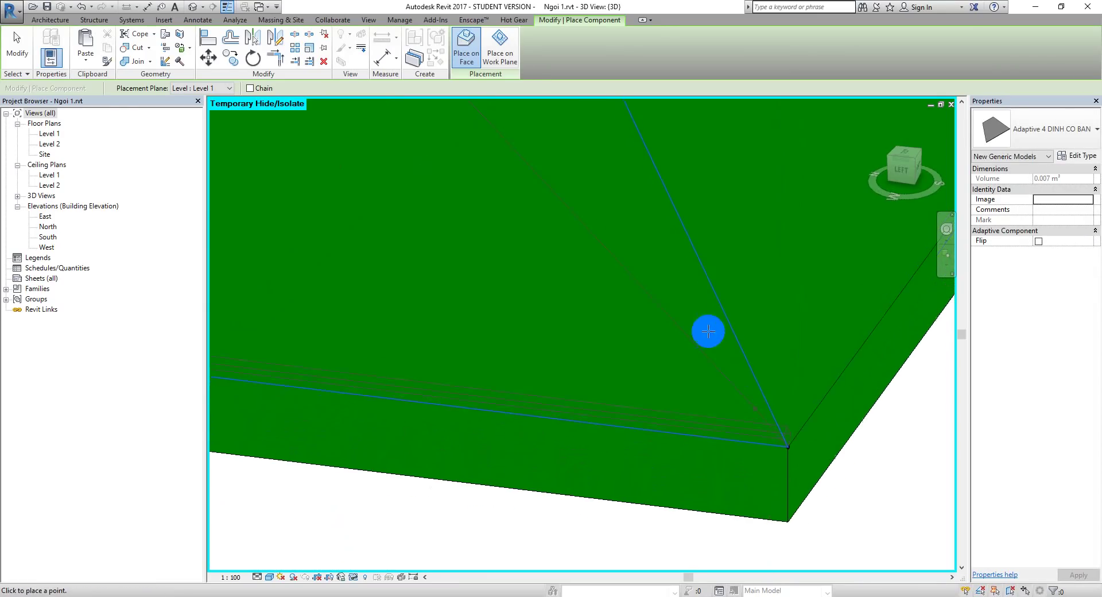
{"action": "middle_click_drag", "start_coordinate": [792, 452], "coordinate": [671, 198]}
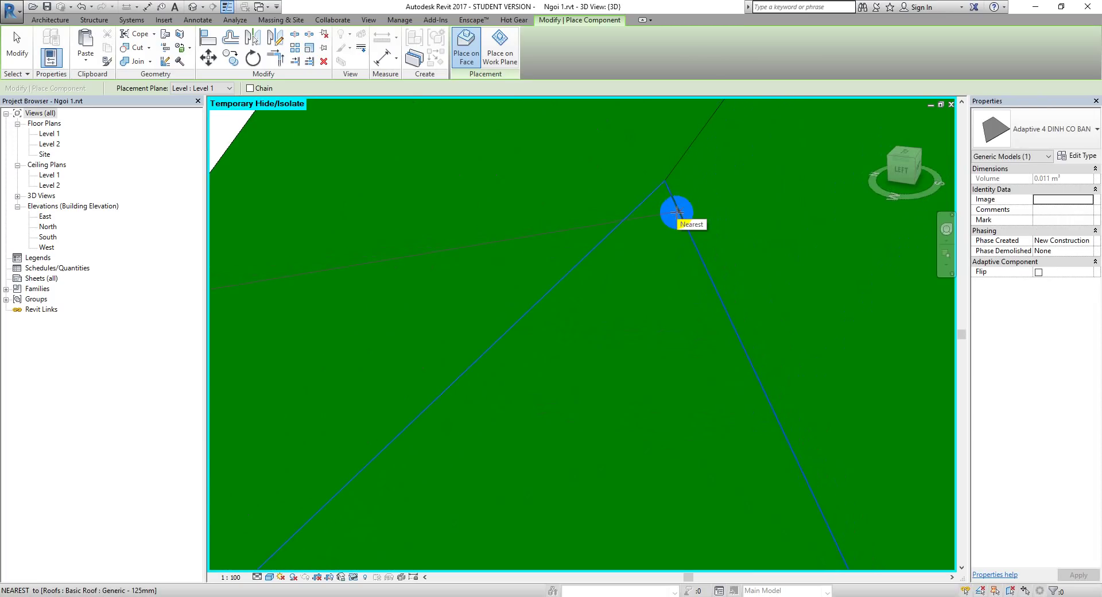
{"action": "left_click", "coordinate": [639, 206]}
{"action": "key", "text": "Escape"}
{"action": "key", "text": "Escape"}
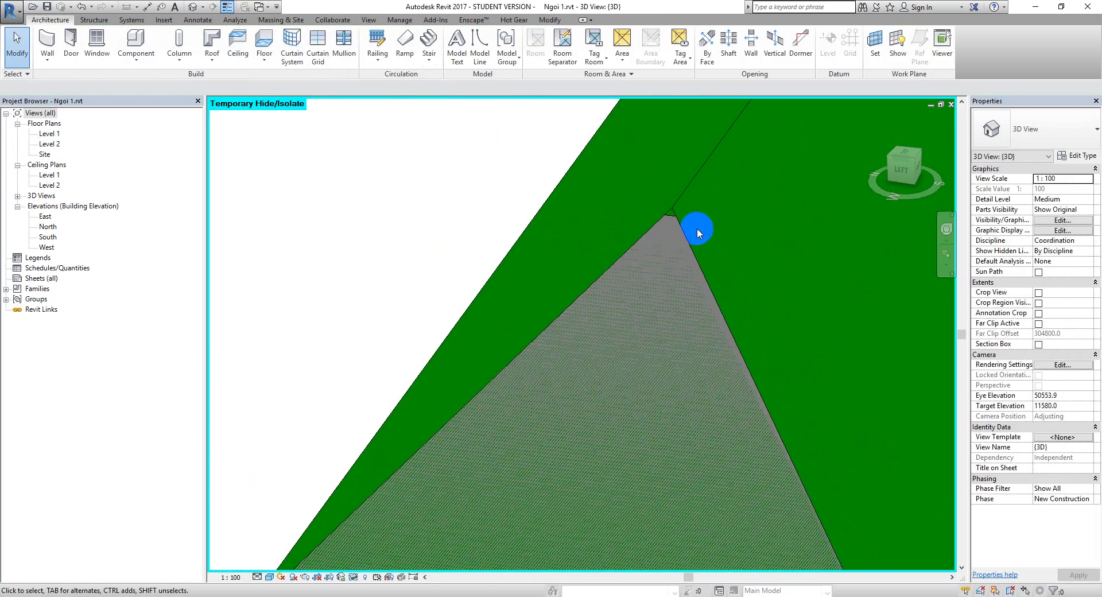
{"action": "scroll", "coordinate": [640, 256], "scroll_direction": "down", "scroll_amount": 2}
{"action": "scroll", "coordinate": [610, 264], "scroll_direction": "down", "scroll_amount": 2}
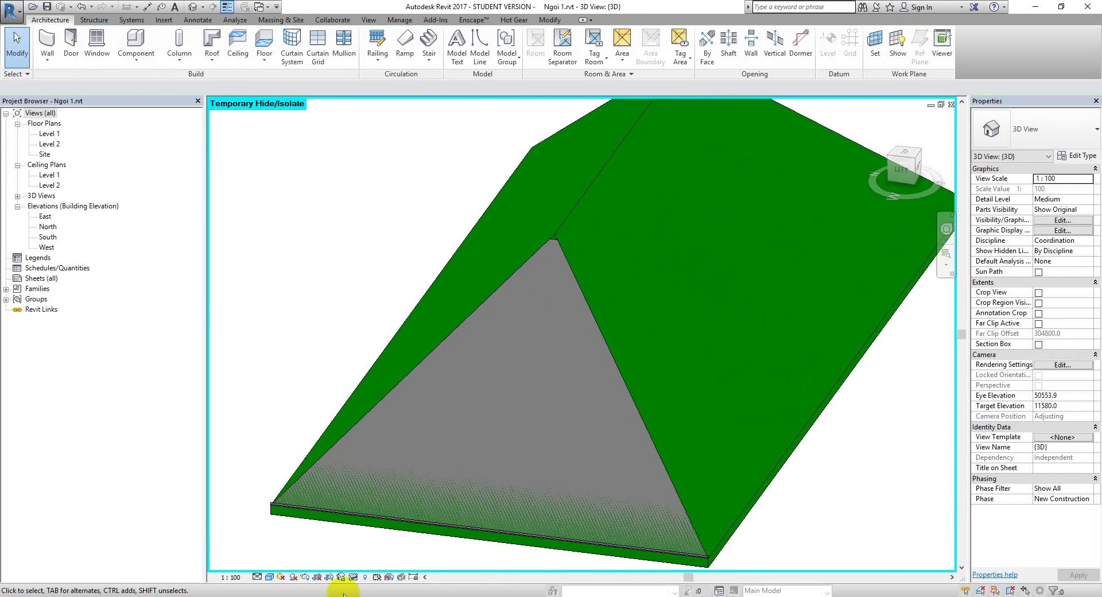
- Reveal the hidden roof tiles and select the striped and grey triangle components to check their type
{"action": "left_click", "coordinate": [353, 577]}
{"action": "left_click", "coordinate": [381, 563]}
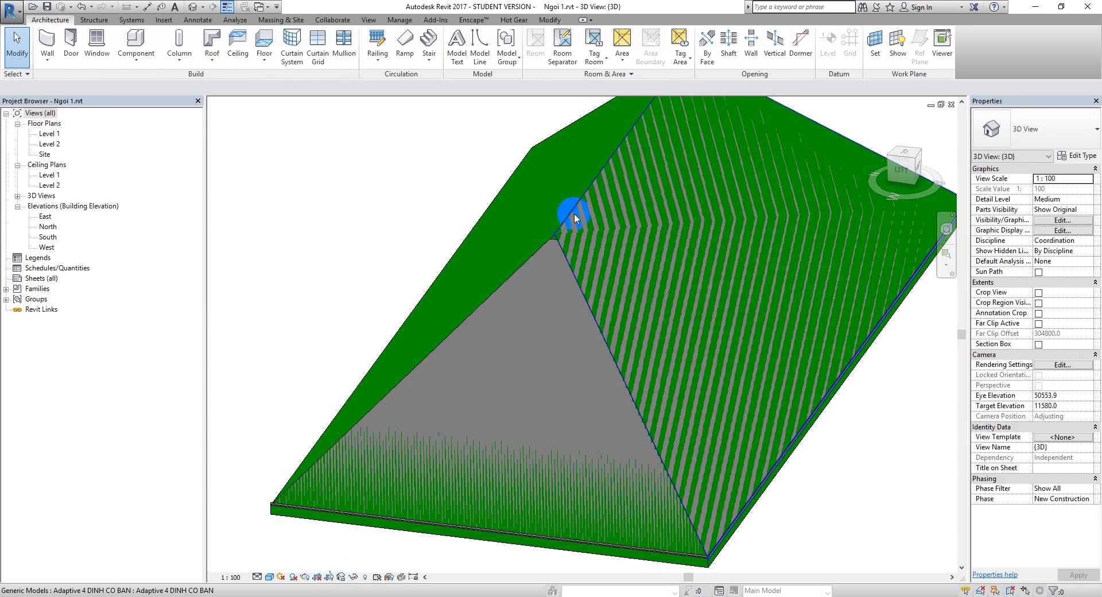
{"action": "left_click", "coordinate": [548, 240]}
{"action": "left_click", "coordinate": [538, 244], "text": "ctrl"}
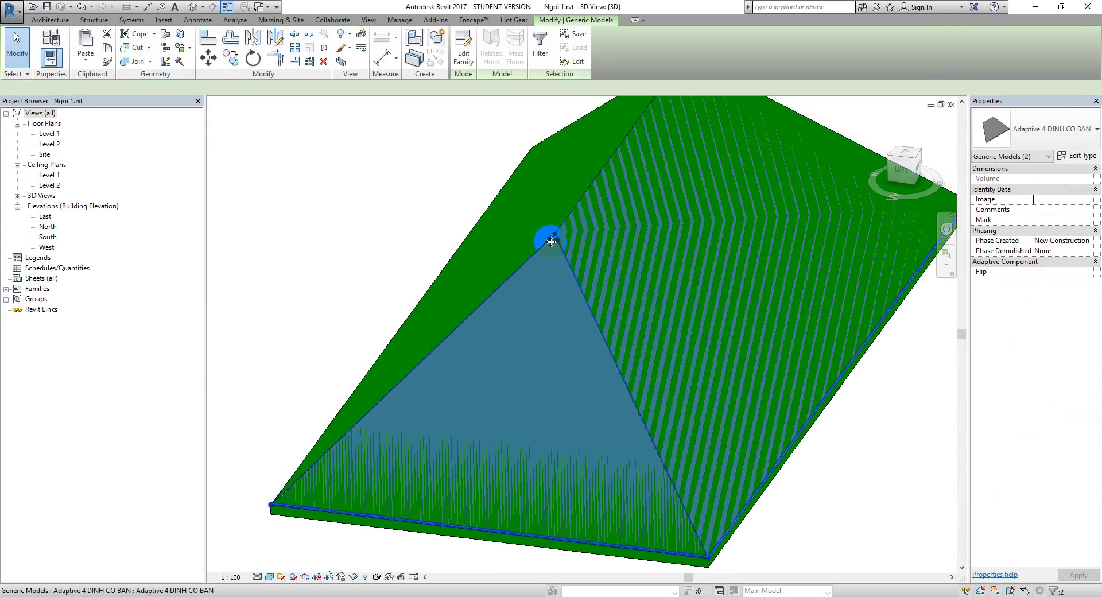
{"action": "left_click", "coordinate": [1042, 127]}
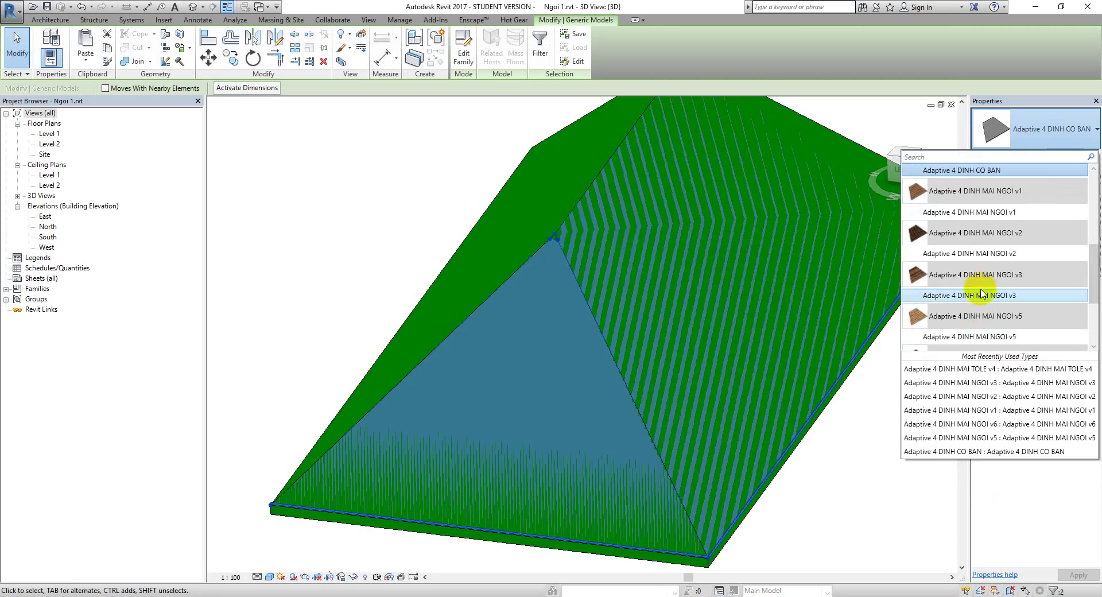
{"action": "left_click", "coordinate": [1000, 253]}
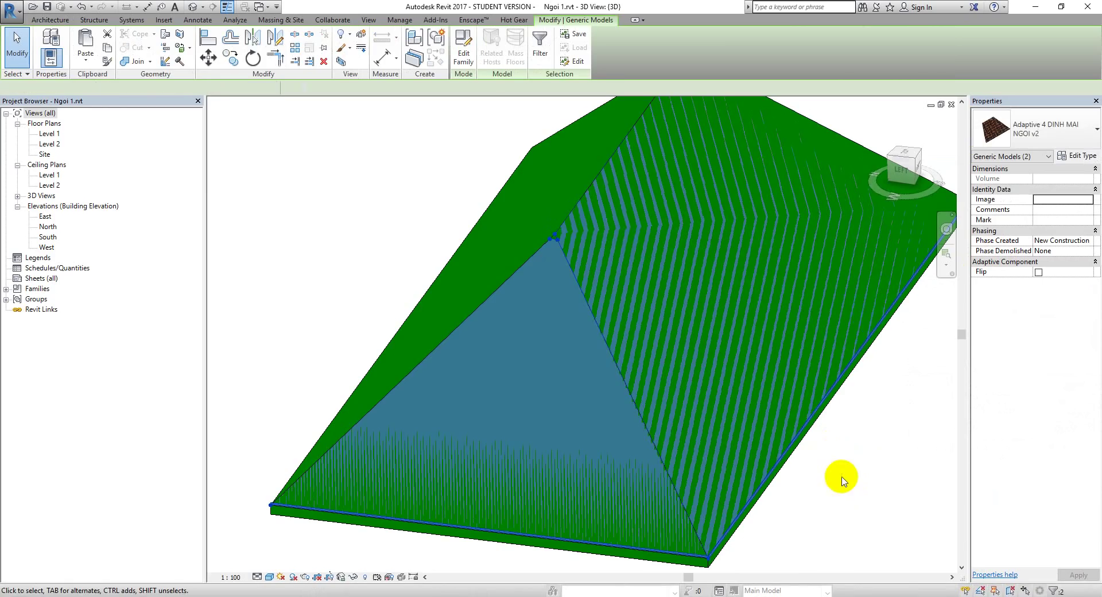
- Select the left and right tiled roof faces and temporarily hide them with HH
{"action": "left_click", "coordinate": [842, 481]}
{"action": "mouse_move", "coordinate": [837, 483]}
{"action": "middle_mouse_down", "text": "shift"}
{"action": "mouse_move", "coordinate": [678, 503]}
{"action": "mouse_move", "coordinate": [554, 573]}
{"action": "mouse_move", "coordinate": [324, 398]}
{"action": "mouse_move", "coordinate": [484, 376]}
{"action": "mouse_move", "coordinate": [807, 536]}
{"action": "middle_mouse_up", "text": "shift"}
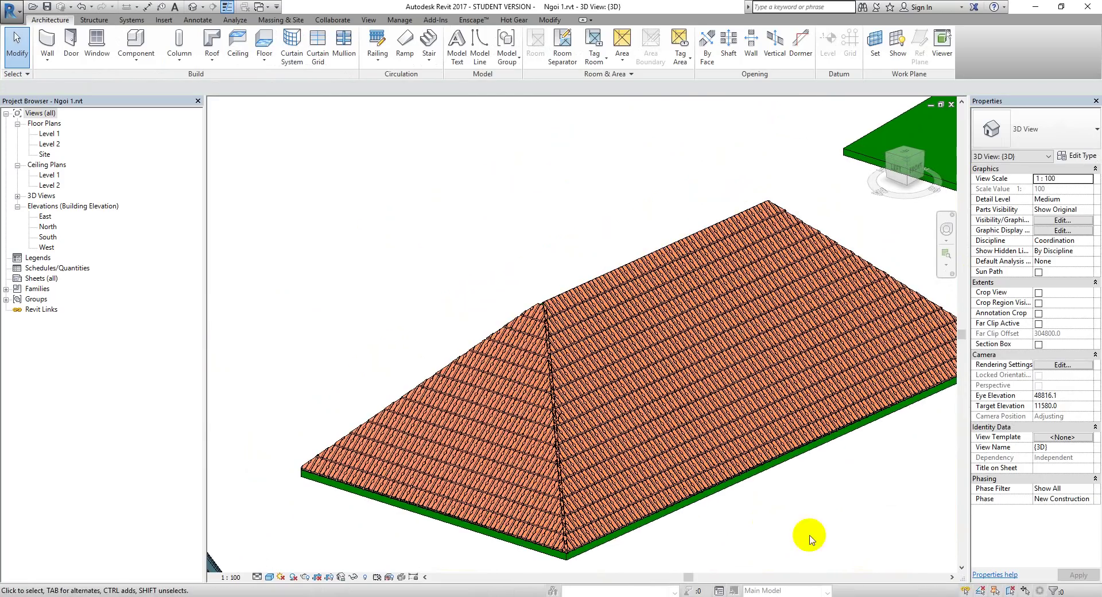
{"action": "left_click", "coordinate": [454, 420]}
{"action": "left_click", "coordinate": [660, 401], "text": "ctrl"}
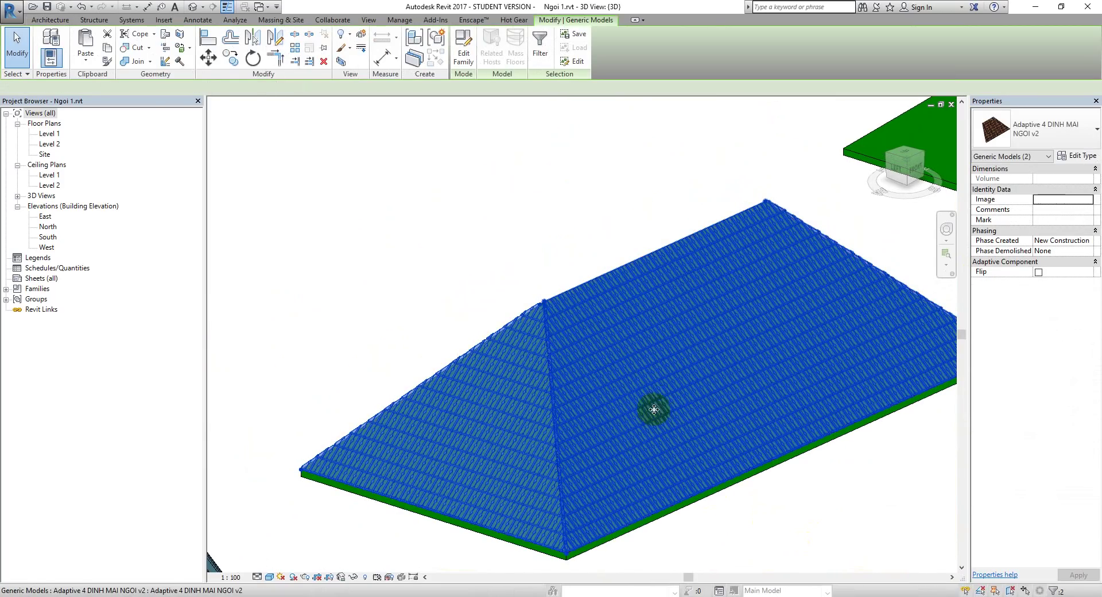
{"action": "key", "text": "h"}
{"action": "key", "text": "h"}
{"action": "mouse_move", "coordinate": [637, 352]}
{"action": "middle_mouse_down", "text": "shift"}
{"action": "mouse_move", "coordinate": [644, 368]}
{"action": "mouse_move", "coordinate": [627, 420]}
{"action": "middle_mouse_up", "text": "shift"}
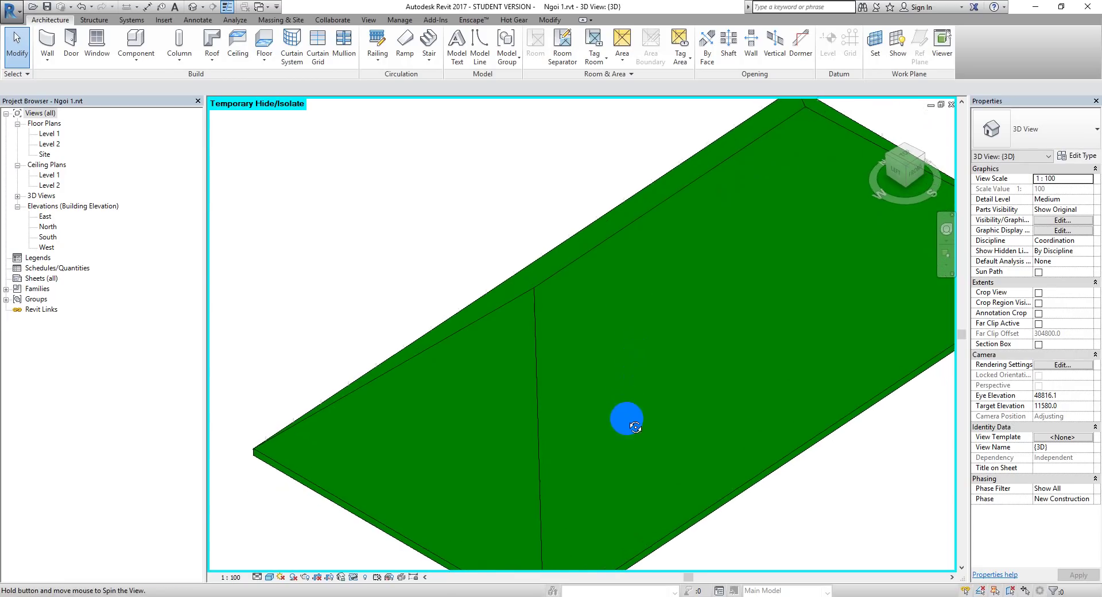
- Start Component placement and choose the Adaptive 2 DINH CO BAN type
{"action": "left_click", "coordinate": [134, 41]}
{"action": "left_click", "coordinate": [1050, 124]}
{"action": "scroll", "coordinate": [988, 183], "scroll_direction": "up", "scroll_amount": 3}
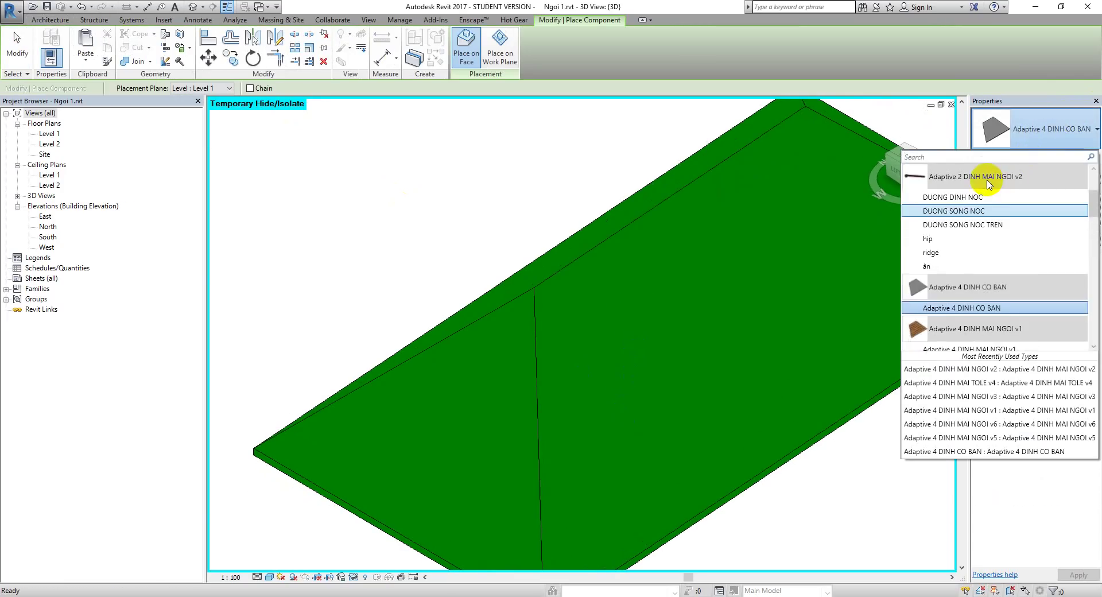
{"action": "scroll", "coordinate": [989, 183], "scroll_direction": "up", "scroll_amount": 2}
{"action": "scroll", "coordinate": [991, 202], "scroll_direction": "up", "scroll_amount": 2}
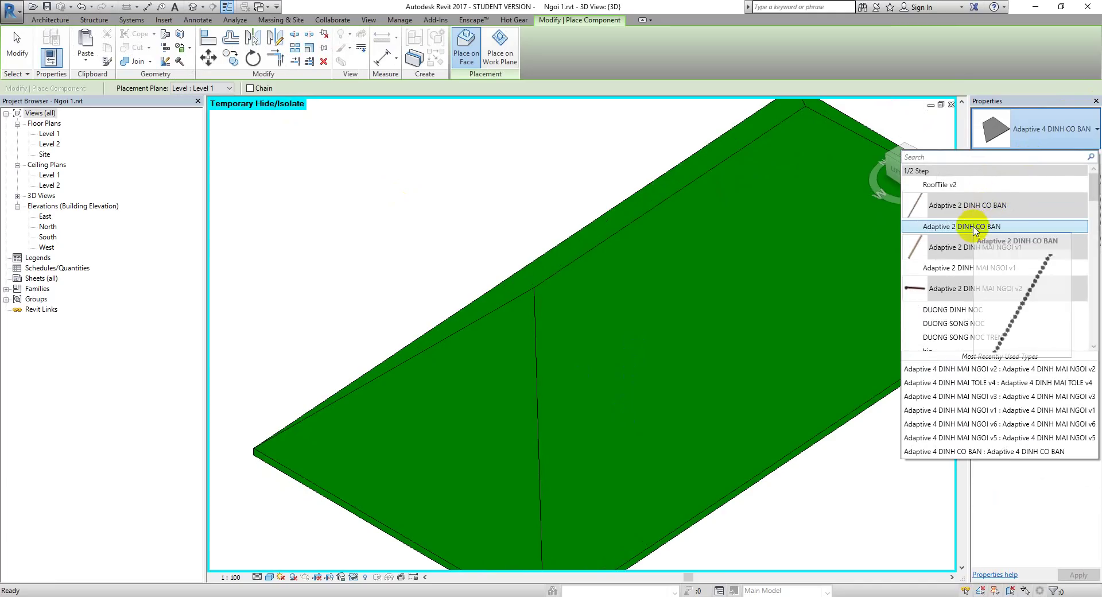
{"action": "left_click", "coordinate": [552, 322]}
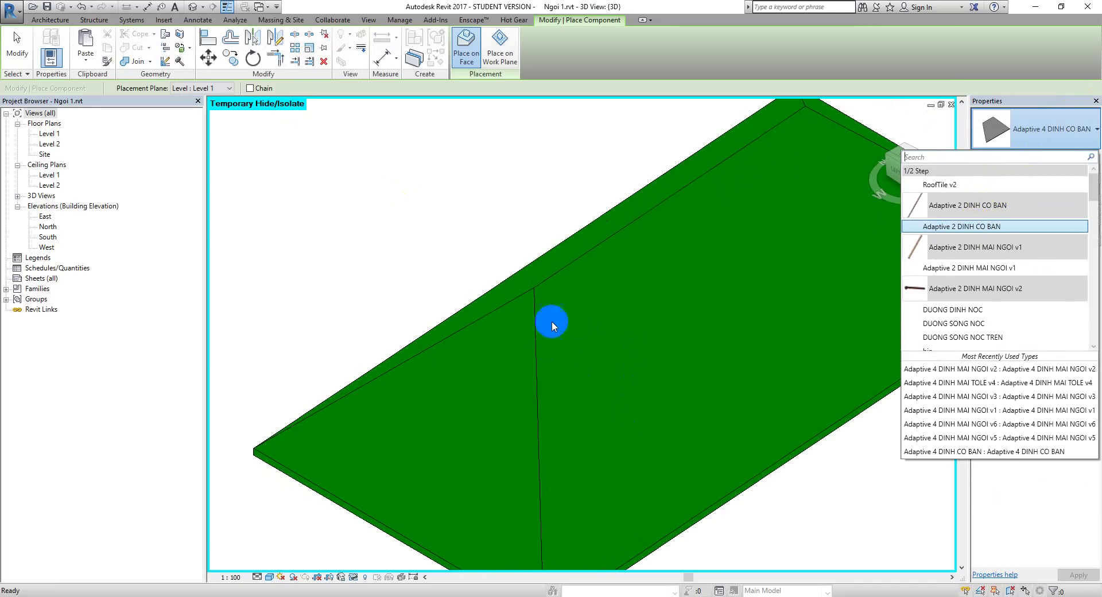
{"action": "left_click", "coordinate": [984, 214]}
{"action": "middle_click_drag", "start_coordinate": [926, 253], "coordinate": [829, 230]}
{"action": "left_click", "coordinate": [1025, 129]}
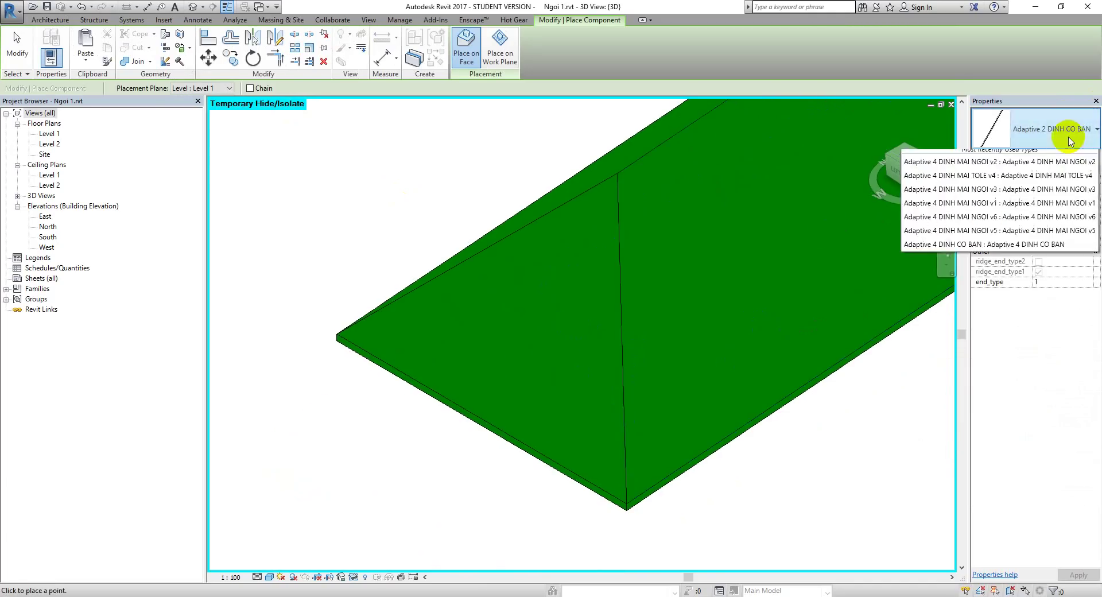
- Place the line from the roof's front corner to the hip-ridge point, then select it
{"action": "left_click", "coordinate": [626, 500]}
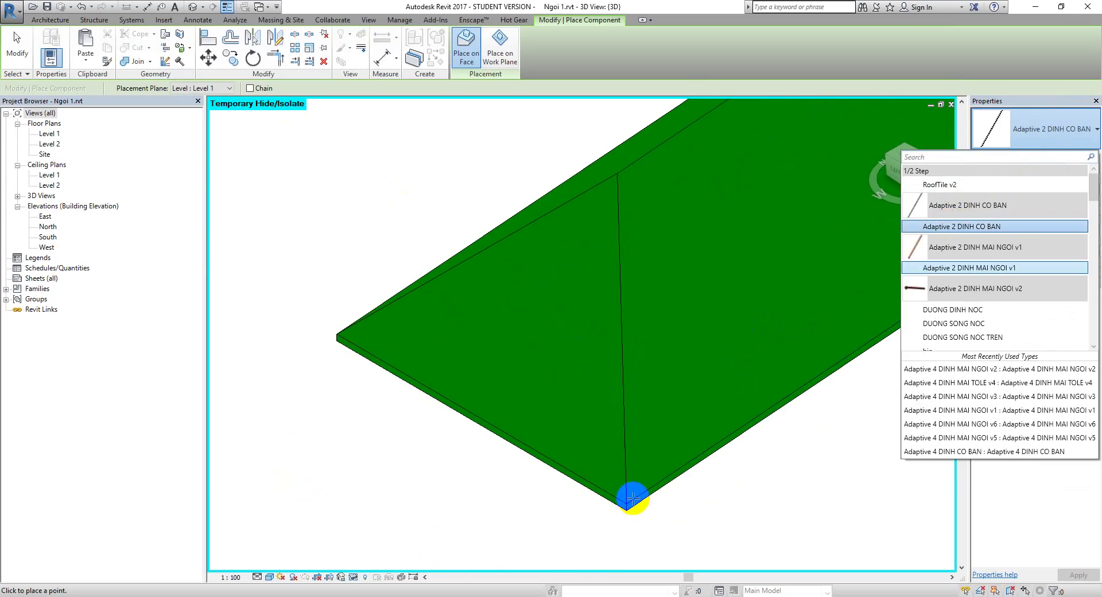
{"action": "scroll", "coordinate": [616, 501], "scroll_direction": "up", "scroll_amount": 2}
{"action": "scroll", "coordinate": [616, 501], "scroll_direction": "up", "scroll_amount": 2}
{"action": "scroll", "coordinate": [629, 499], "scroll_direction": "up", "scroll_amount": 2}
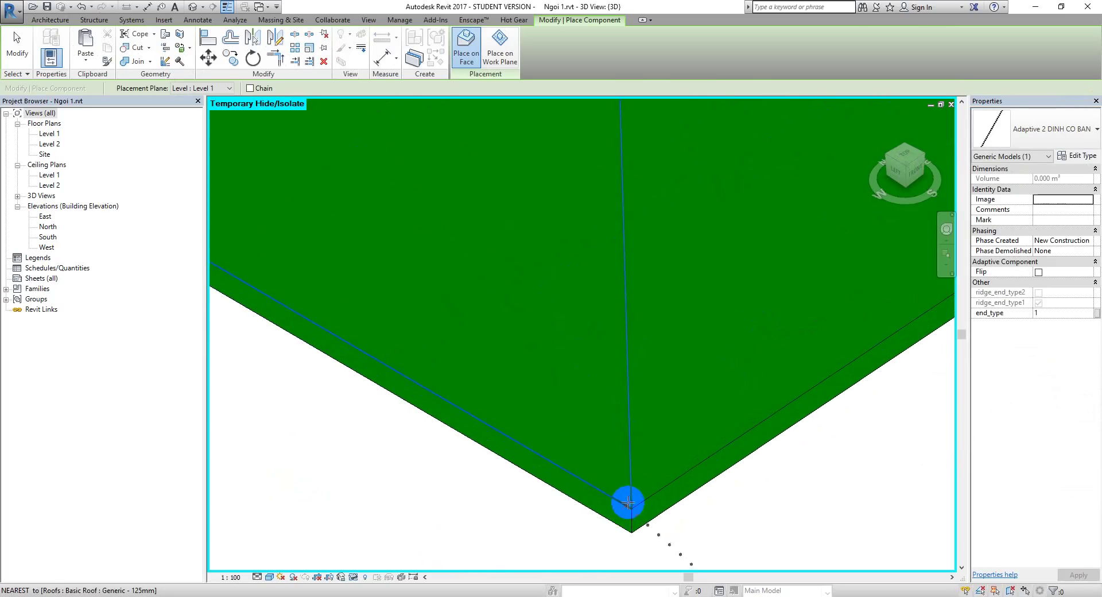
{"action": "scroll", "coordinate": [634, 506], "scroll_direction": "up", "scroll_amount": 3}
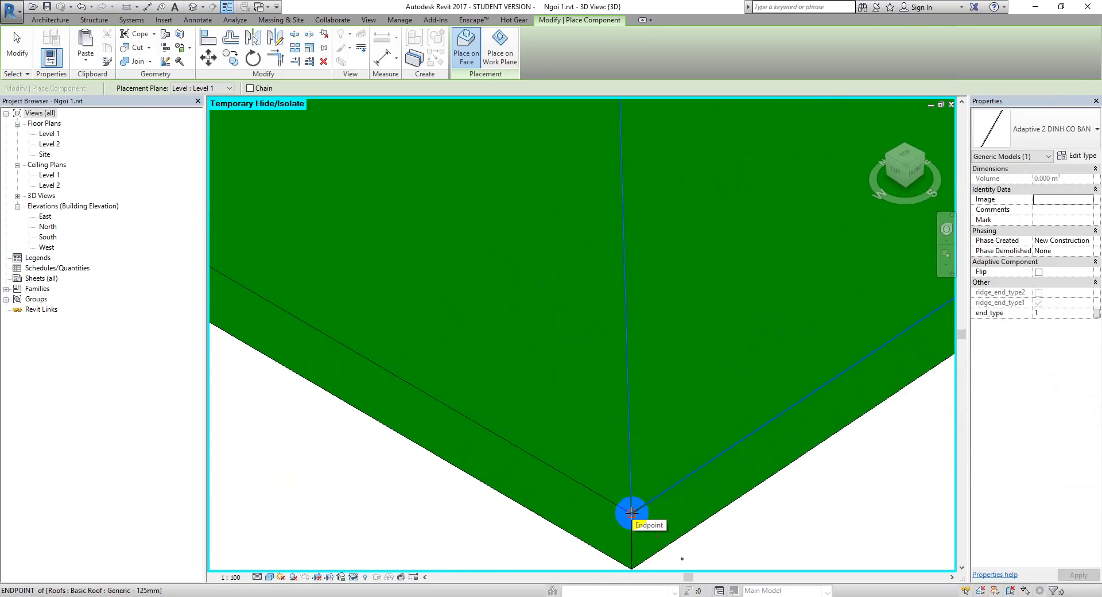
{"action": "middle_click_drag", "start_coordinate": [632, 512], "coordinate": [609, 430], "text": "shift"}
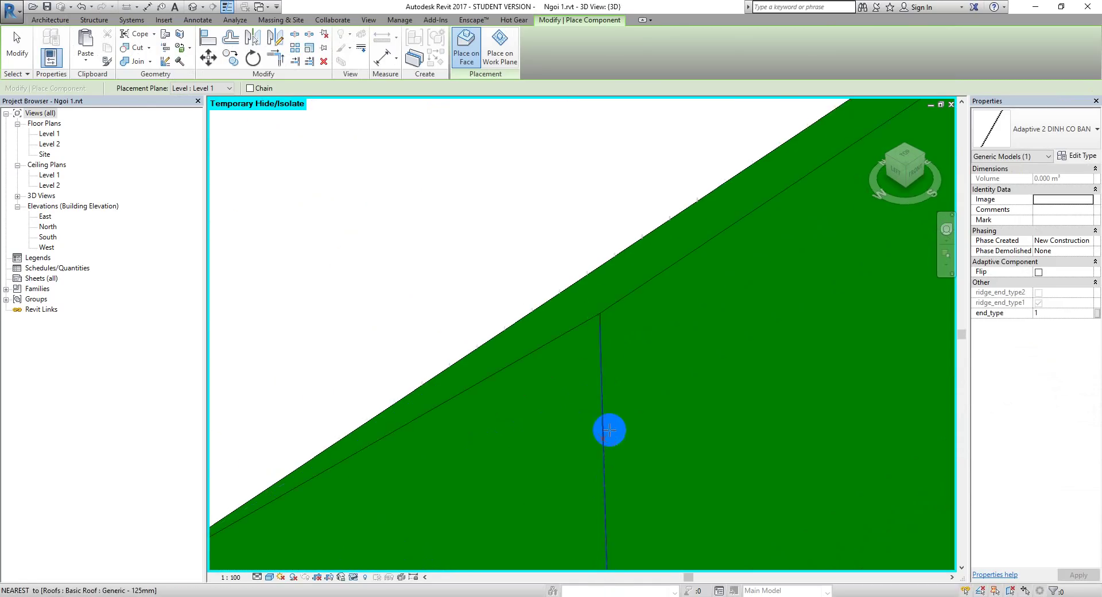
{"action": "scroll", "coordinate": [598, 288], "scroll_direction": "up", "scroll_amount": 1}
{"action": "scroll", "coordinate": [591, 343], "scroll_direction": "up", "scroll_amount": 3}
{"action": "scroll", "coordinate": [593, 303], "scroll_direction": "up", "scroll_amount": 2}
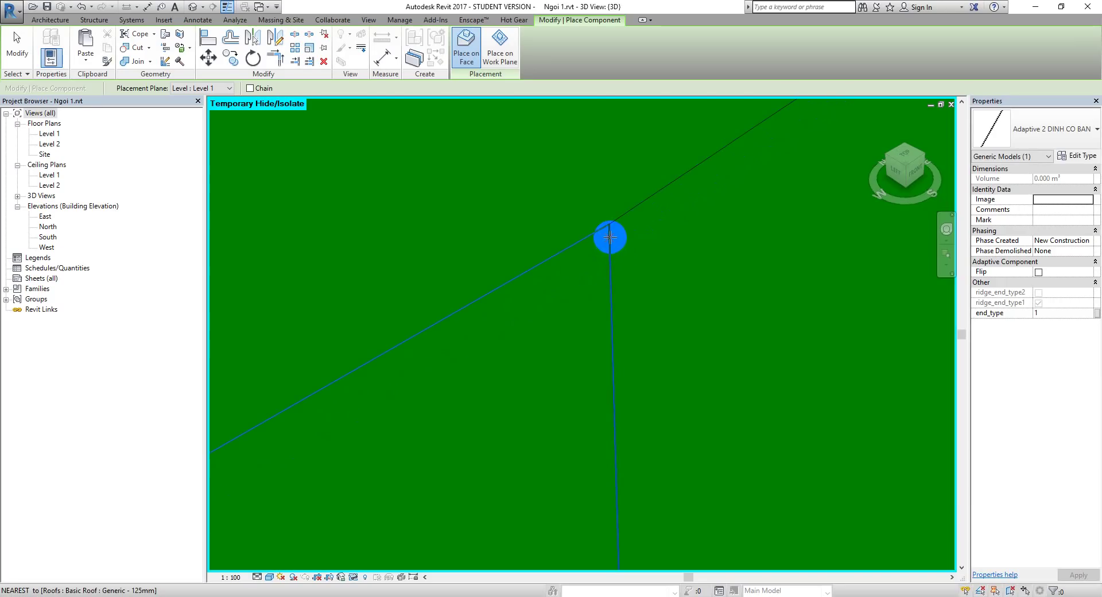
{"action": "middle_click_drag", "start_coordinate": [609, 235], "coordinate": [625, 242]}
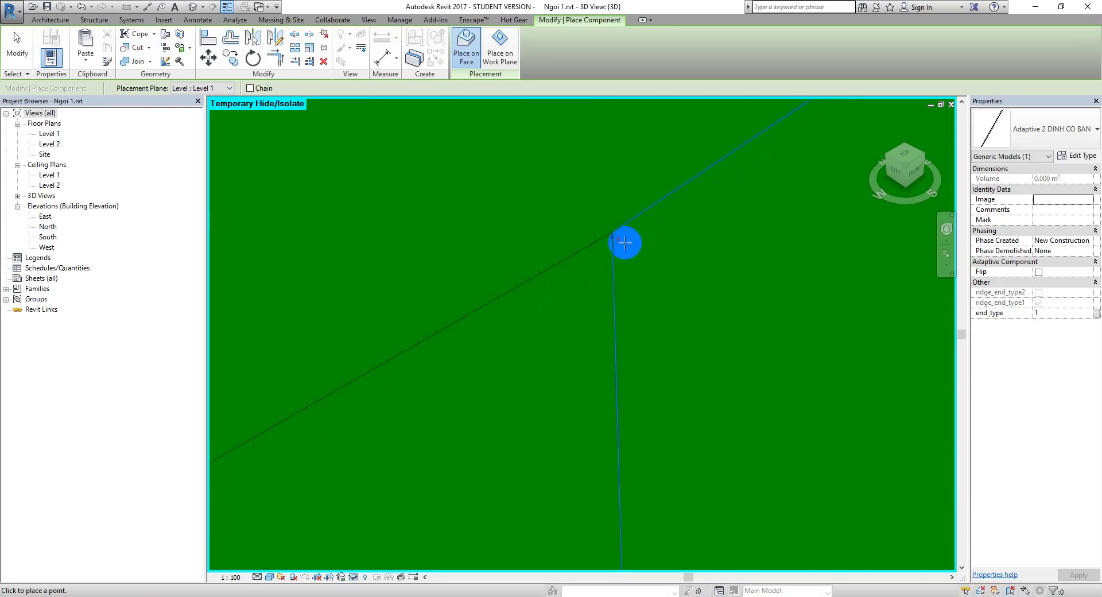
{"action": "key", "text": "Escape"}
{"action": "key", "text": "Escape"}
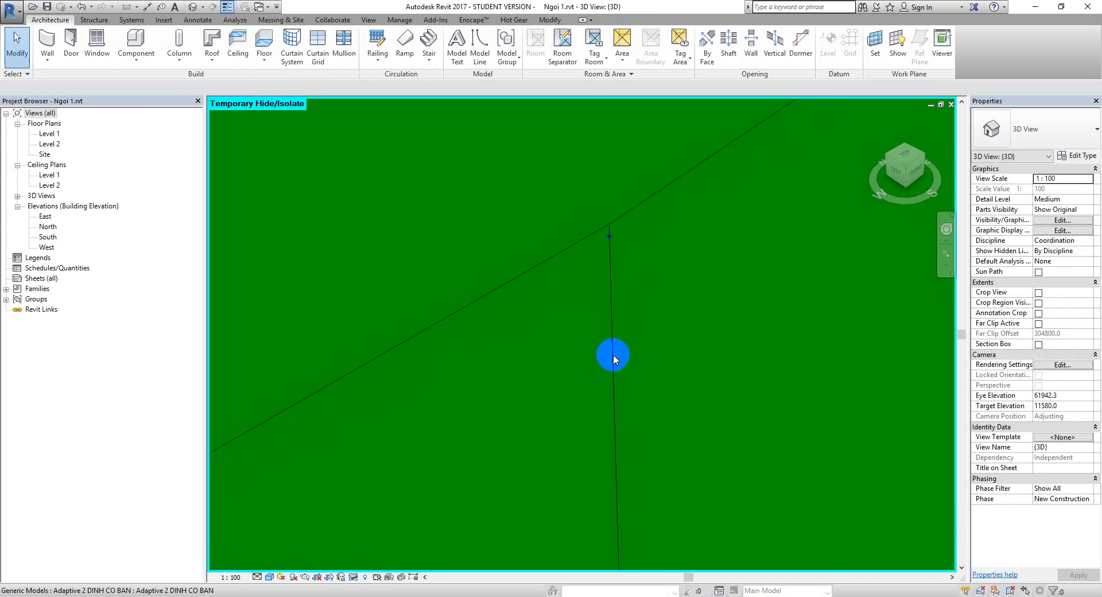
{"action": "left_click", "coordinate": [614, 357]}
{"action": "left_click", "coordinate": [970, 129]}
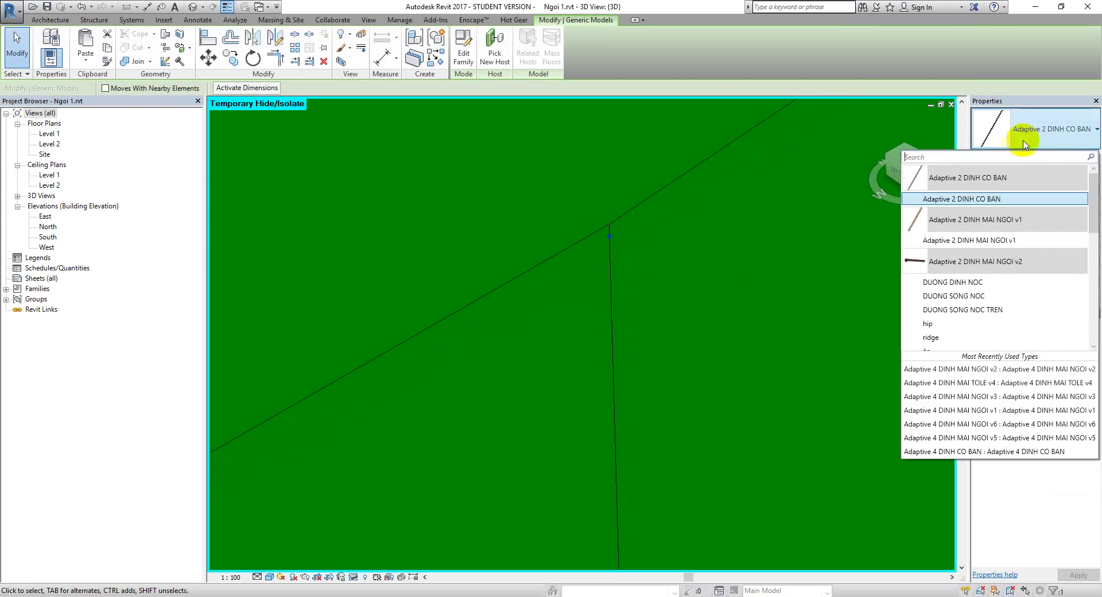
- Change the hip line's type to Adaptive 2 DINH MAI NGOI v1
{"action": "left_click", "coordinate": [958, 235]}
{"action": "left_click", "coordinate": [689, 271]}
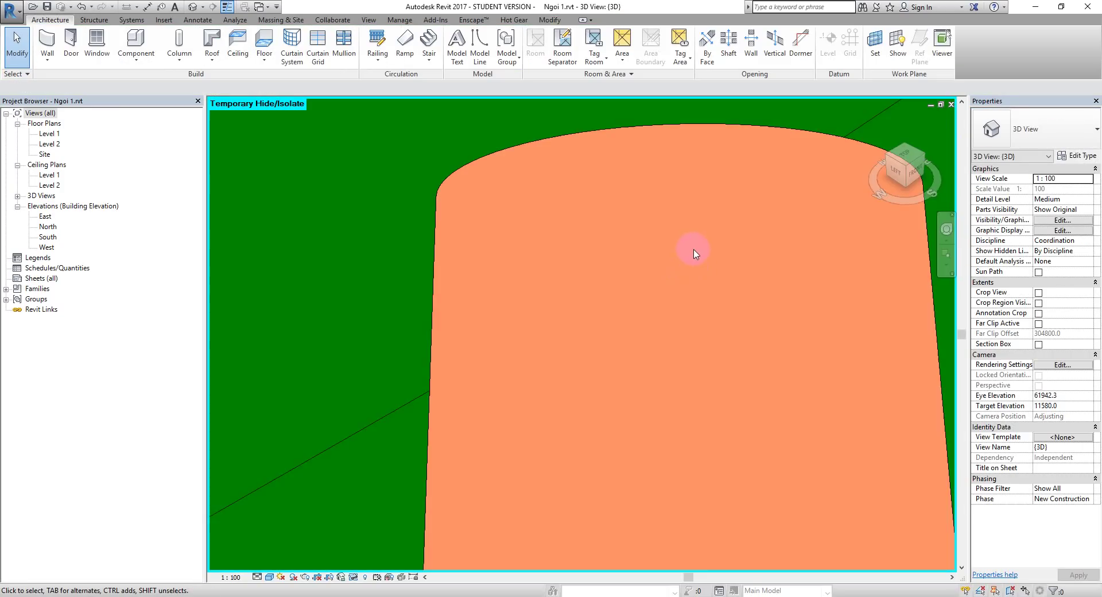
{"action": "left_click", "coordinate": [694, 253]}
{"action": "scroll", "coordinate": [515, 389], "scroll_direction": "up", "scroll_amount": 5}
{"action": "scroll", "coordinate": [483, 461], "scroll_direction": "up", "scroll_amount": 4}
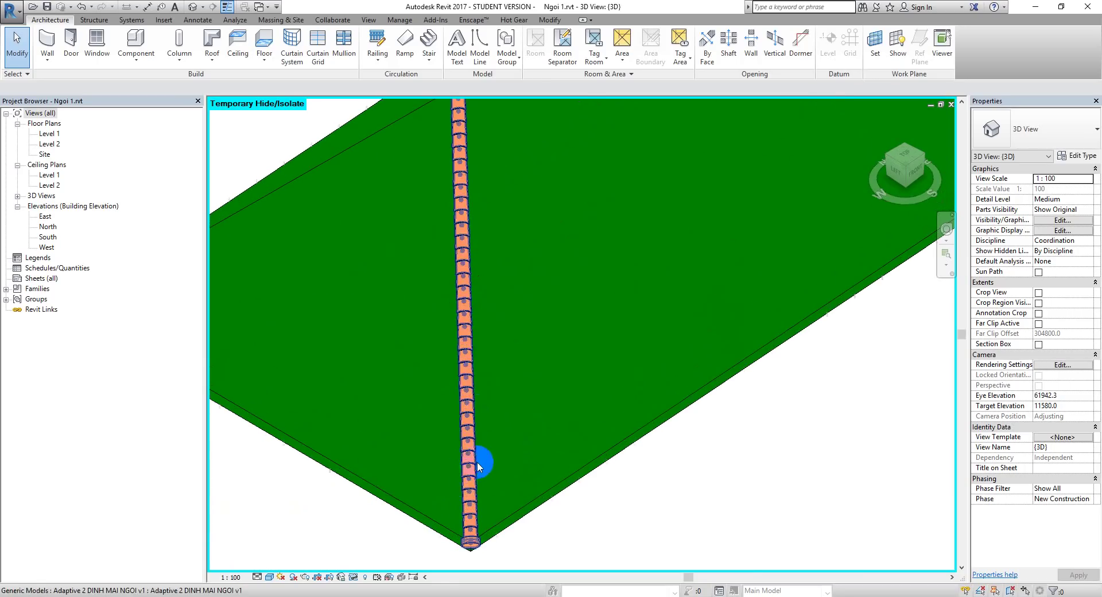
- Reset Temporary Hide/Isolate so the tiled roof faces show again, and inspect the roof
{"action": "left_click", "coordinate": [353, 577]}
{"action": "left_click", "coordinate": [379, 565]}
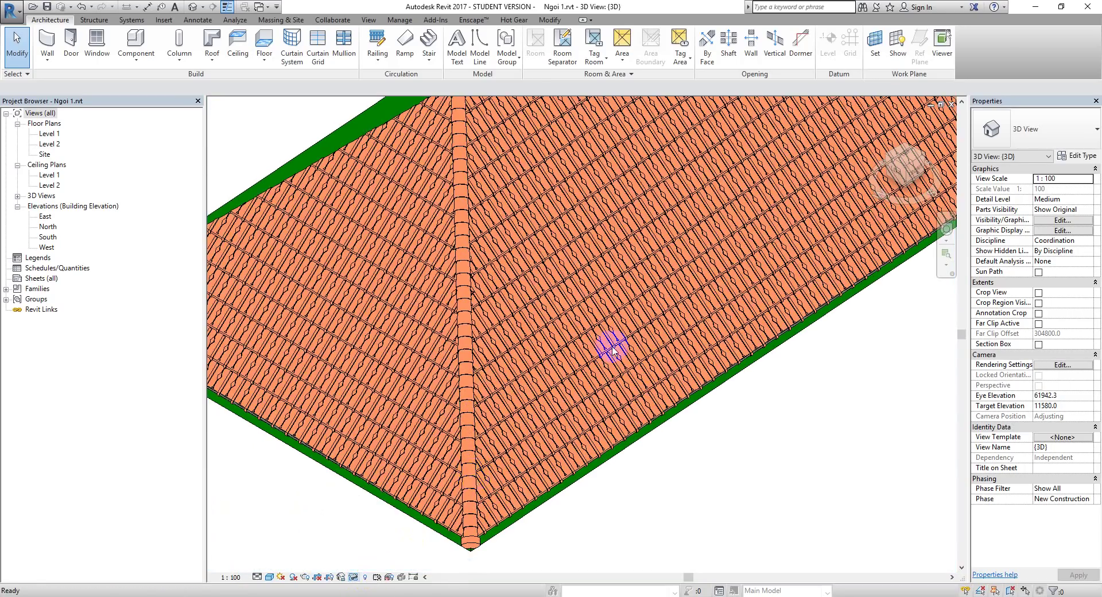
{"action": "scroll", "coordinate": [631, 401], "scroll_direction": "down", "scroll_amount": 5}
{"action": "mouse_move", "coordinate": [697, 477]}
{"action": "middle_mouse_down", "text": "shift"}
{"action": "mouse_move", "coordinate": [659, 470]}
{"action": "mouse_move", "coordinate": [670, 444]}
{"action": "middle_mouse_up", "text": "shift"}
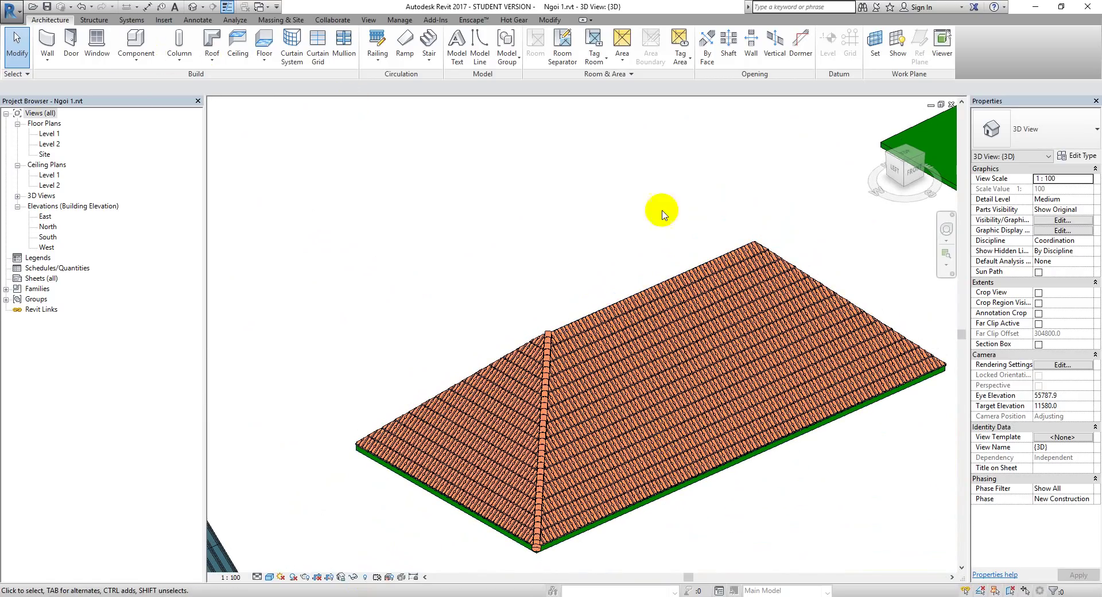
{"action": "left_click", "coordinate": [784, 306]}
{"action": "left_click", "coordinate": [804, 179]}
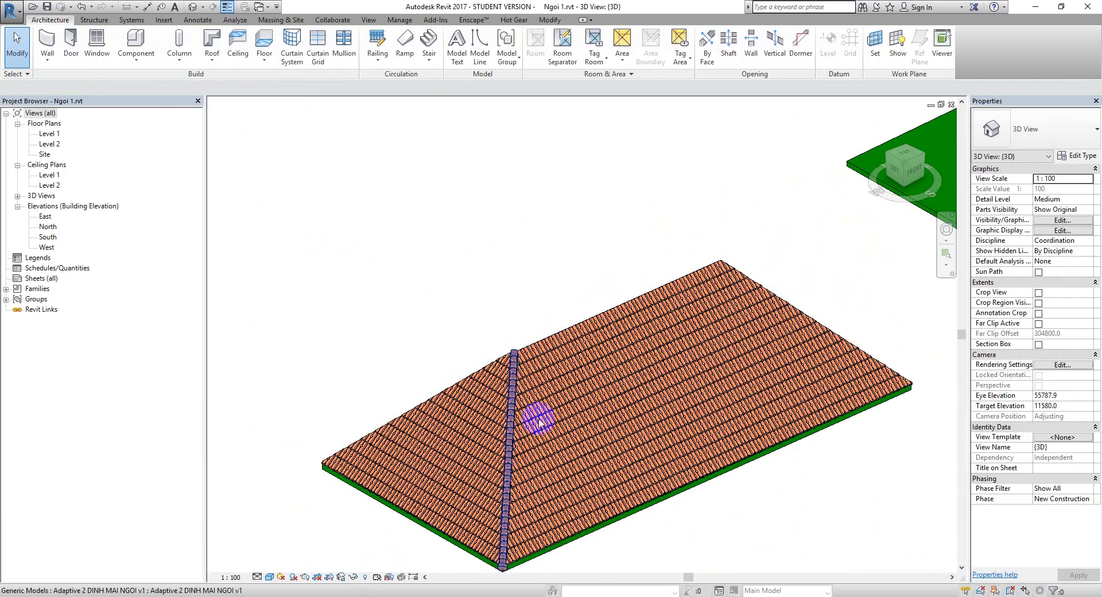
{"action": "scroll", "coordinate": [483, 320], "scroll_direction": "up", "scroll_amount": 3}
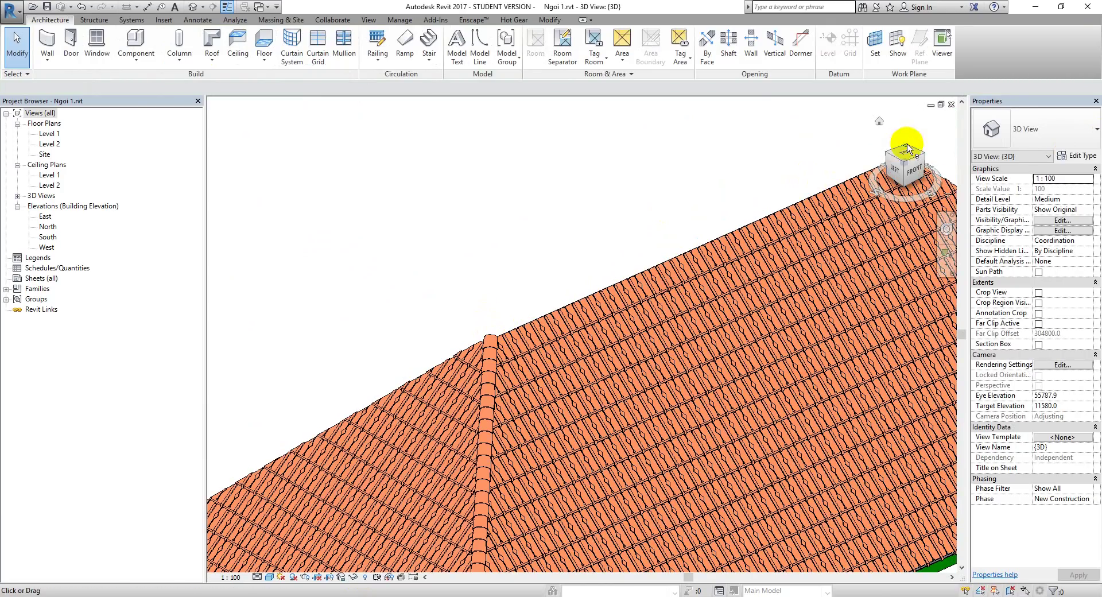
{"action": "scroll", "coordinate": [647, 288], "scroll_direction": "down", "scroll_amount": 4}
{"action": "scroll", "coordinate": [685, 264], "scroll_direction": "down", "scroll_amount": 2}
{"action": "scroll", "coordinate": [685, 264], "scroll_direction": "down", "scroll_amount": 2}
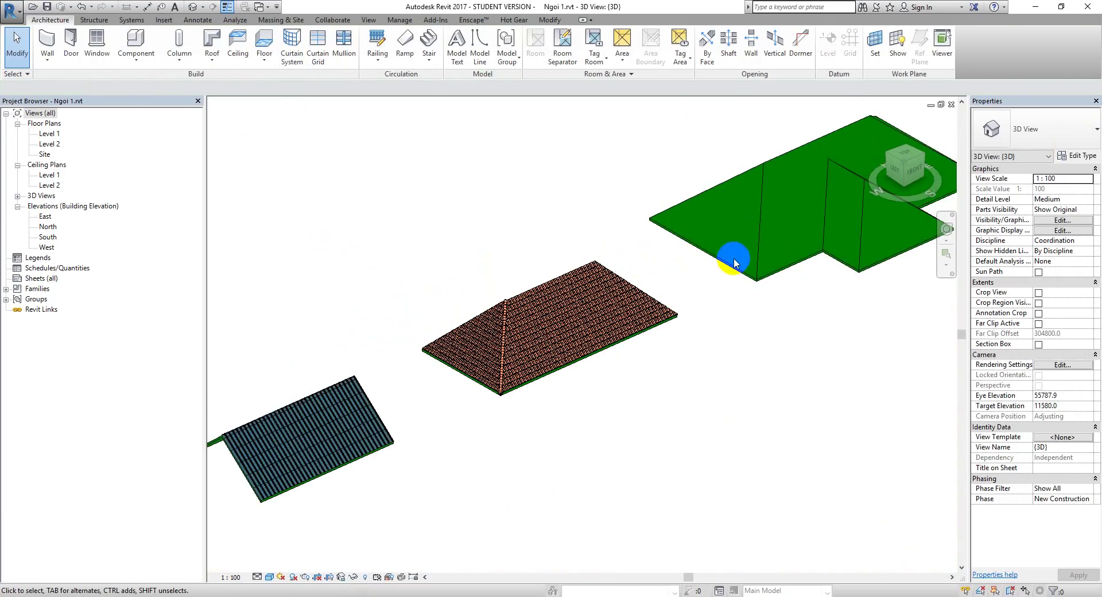
{"action": "middle_click_drag", "start_coordinate": [731, 245], "coordinate": [608, 345]}
{"action": "scroll", "coordinate": [678, 332], "scroll_direction": "up", "scroll_amount": 3}
{"action": "scroll", "coordinate": [419, 419], "scroll_direction": "down", "scroll_amount": 2}
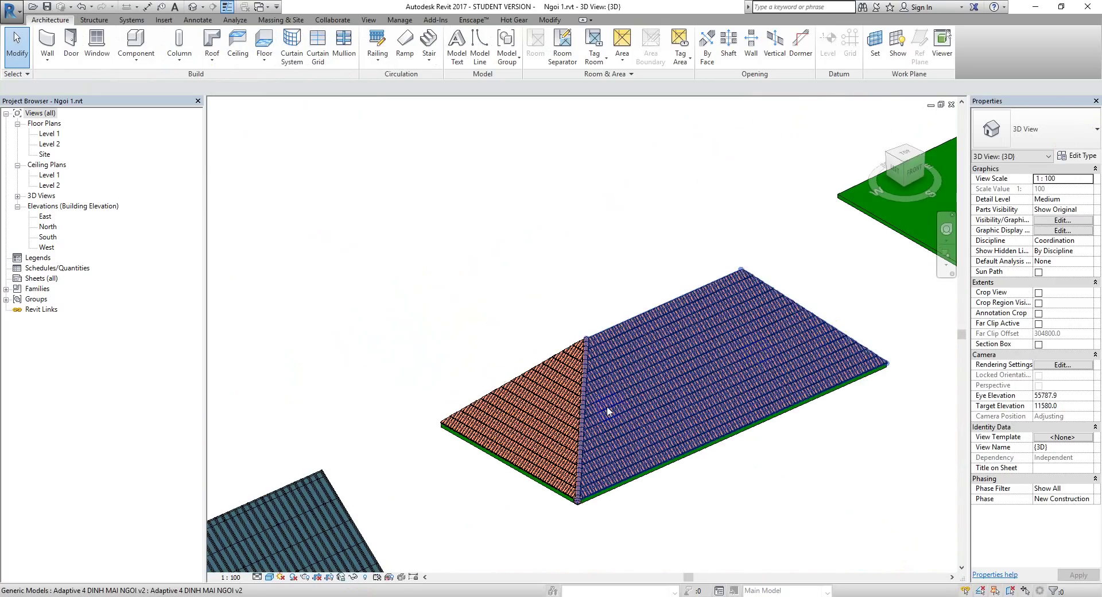
{"action": "scroll", "coordinate": [524, 398], "scroll_direction": "up", "scroll_amount": 2}
{"action": "left_click", "coordinate": [524, 399]}
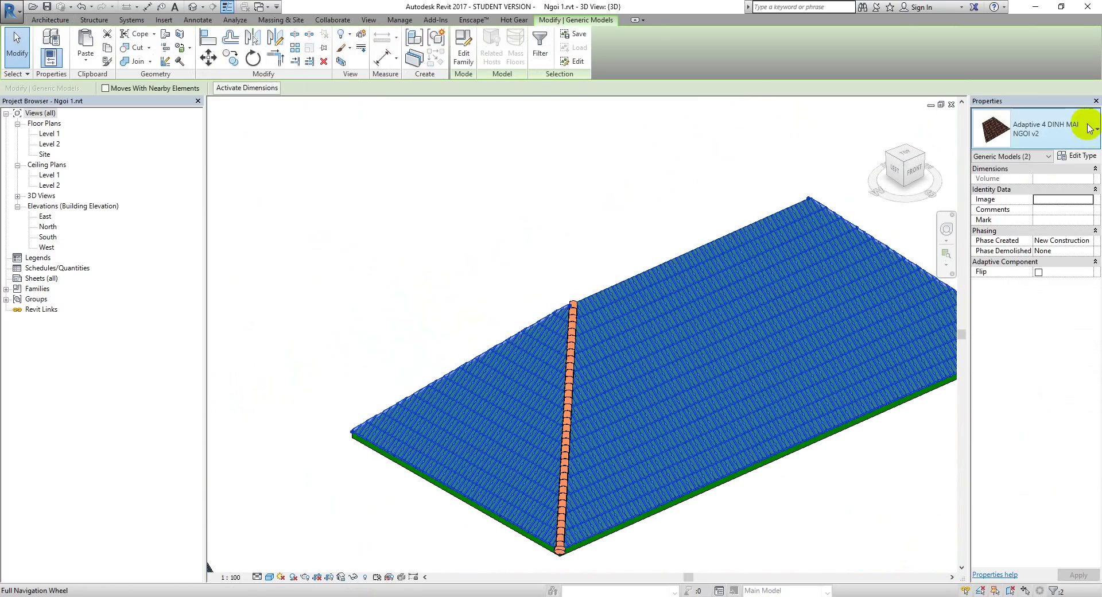
{"action": "left_click", "coordinate": [1088, 129]}
{"action": "scroll", "coordinate": [994, 264], "scroll_direction": "down", "scroll_amount": 2}
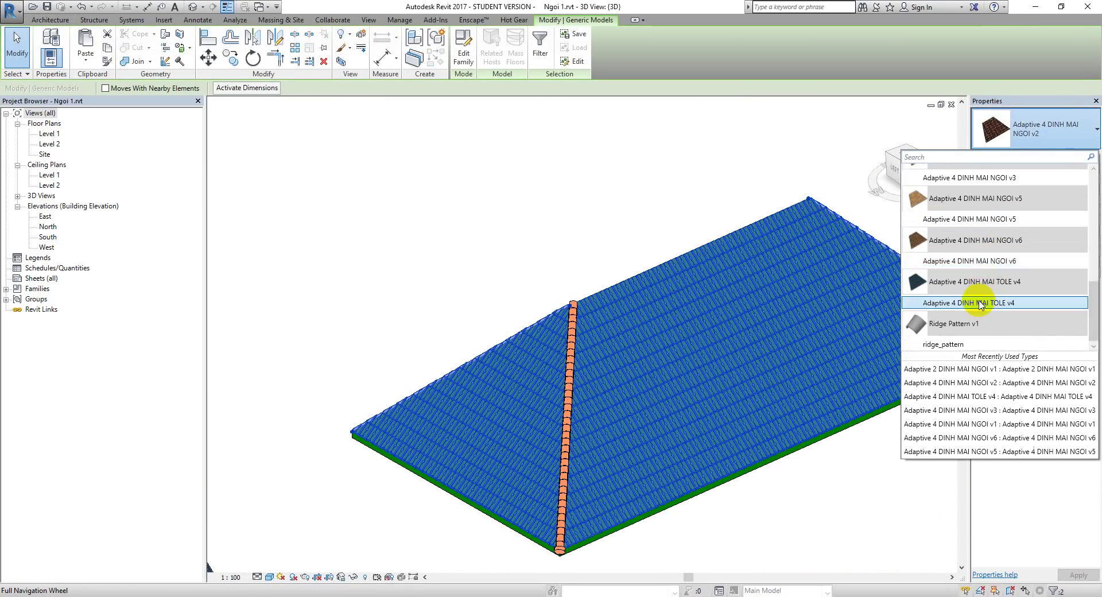
{"action": "left_click", "coordinate": [974, 305]}
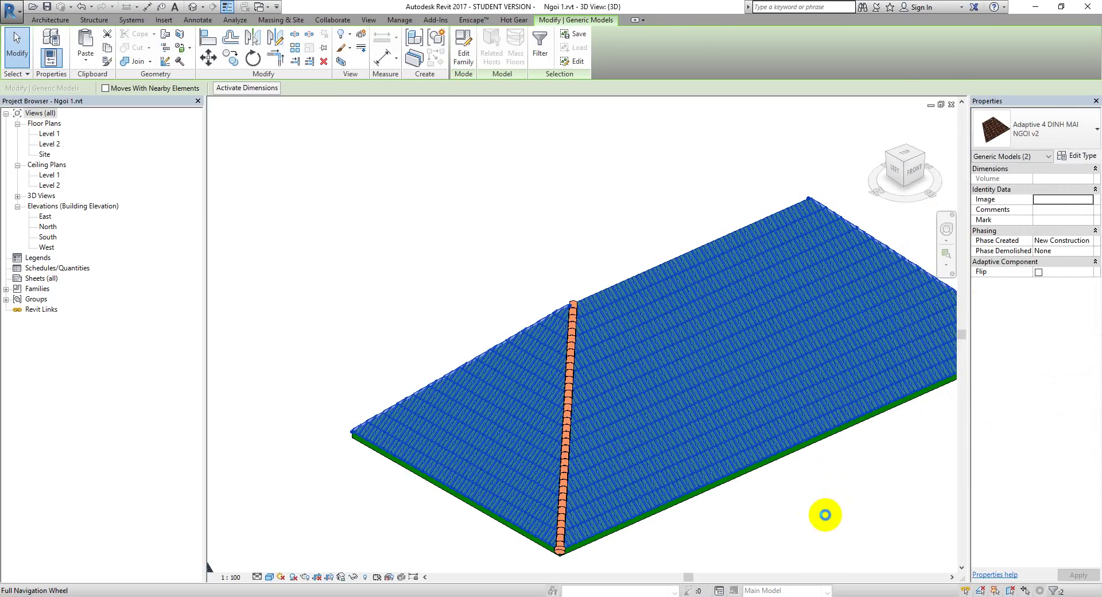
{"action": "left_click", "coordinate": [855, 502]}
{"action": "mouse_move", "coordinate": [859, 502]}
{"action": "middle_mouse_down"}
{"action": "mouse_move", "coordinate": [657, 515]}
{"action": "mouse_move", "coordinate": [618, 500]}
{"action": "middle_mouse_up"}
{"action": "scroll", "coordinate": [469, 505], "scroll_direction": "up", "scroll_amount": 2}
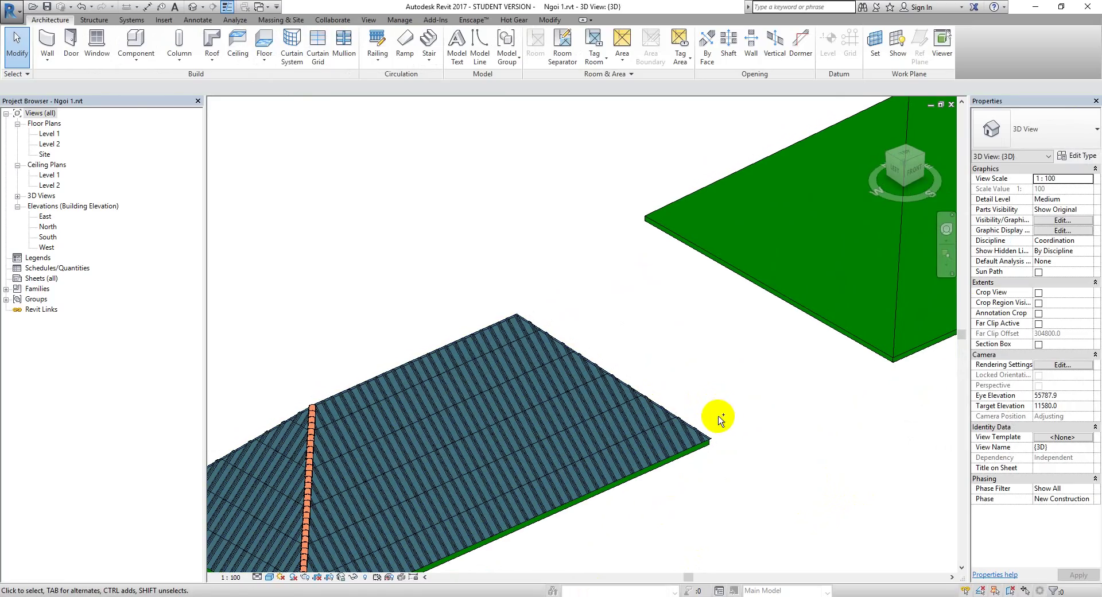
- Confirm the Lines category stays checked in the view's Visibility/Graphic Overrides (VG)
{"action": "middle_click_drag", "start_coordinate": [794, 376], "coordinate": [576, 439]}
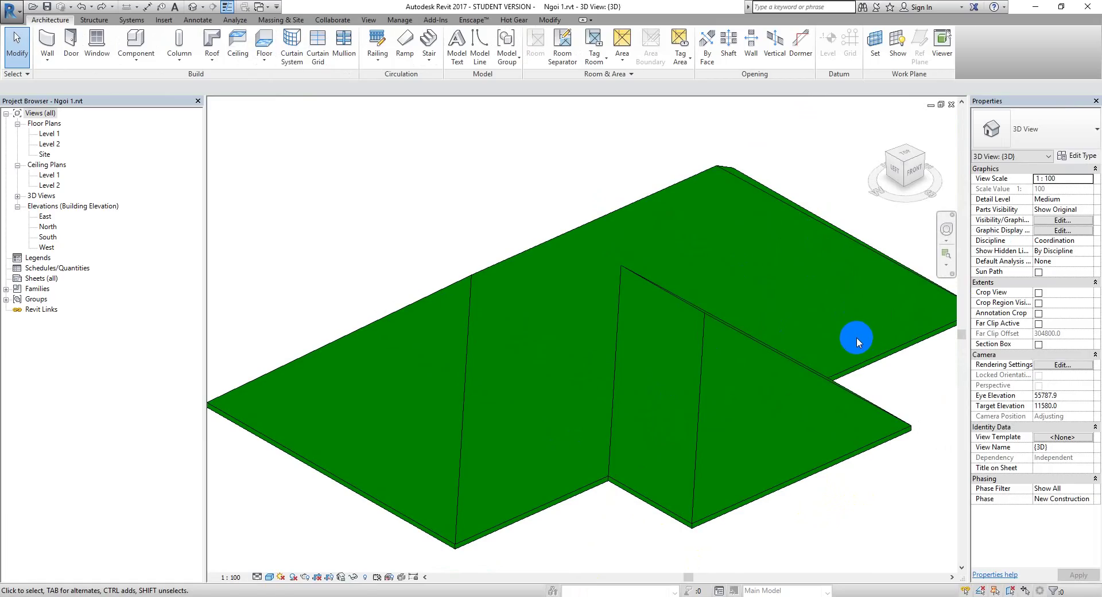
{"action": "key", "text": "g"}
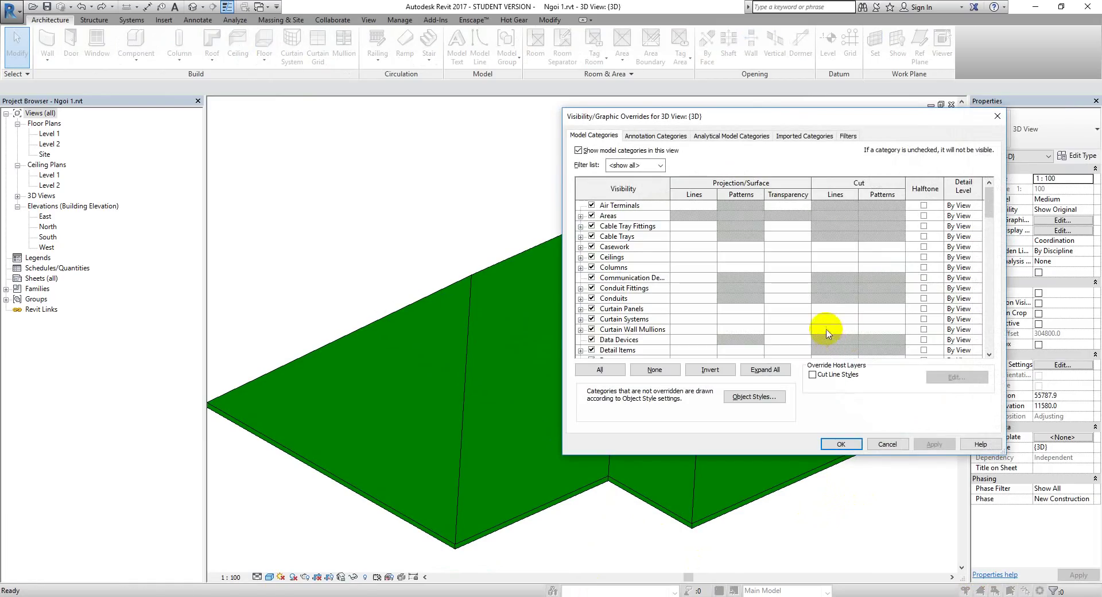
{"action": "left_click", "coordinate": [827, 339]}
{"action": "scroll", "coordinate": [674, 294], "scroll_direction": "down", "scroll_amount": 2}
{"action": "left_click", "coordinate": [623, 309]}
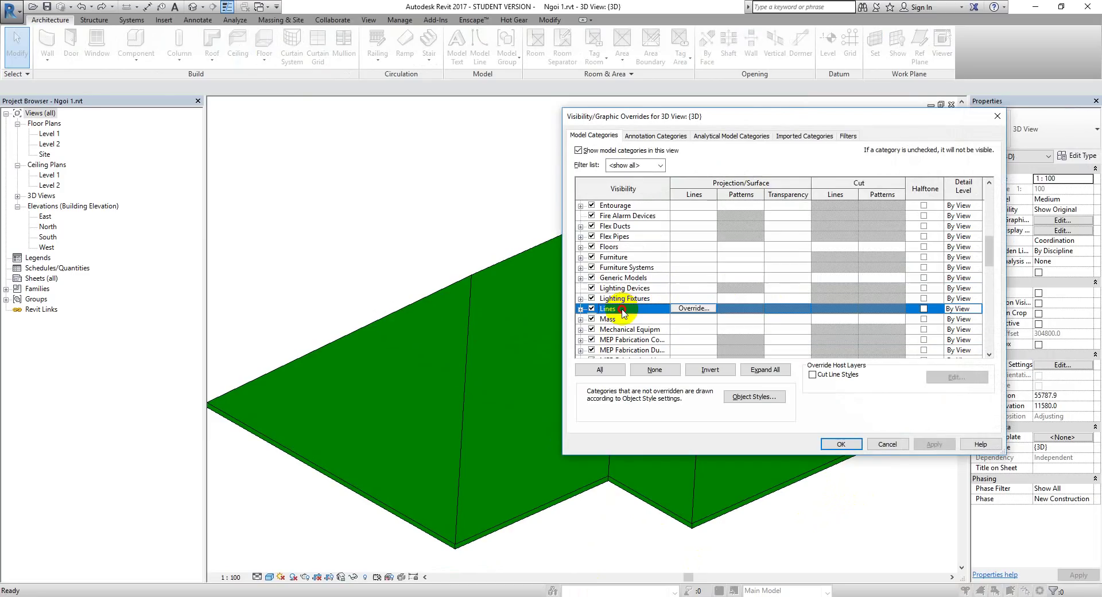
{"action": "left_click", "coordinate": [581, 310]}
{"action": "left_click", "coordinate": [841, 443]}
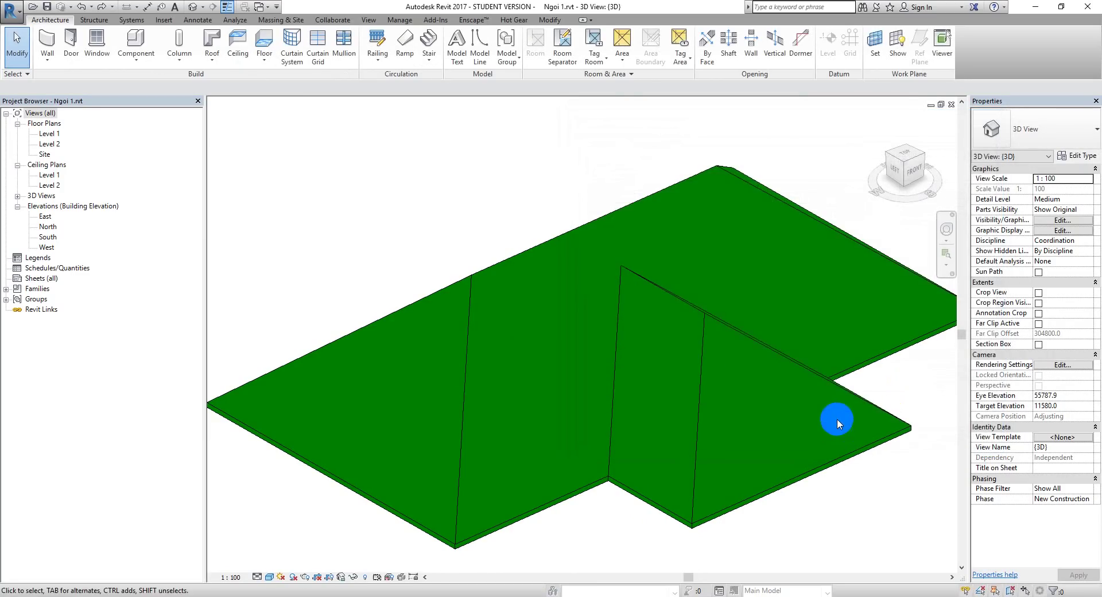
- Start Model Line (LI), keep Lines as the line style, then cancel
{"action": "key", "text": "l"}
{"action": "key", "text": "i"}
{"action": "left_click", "coordinate": [584, 54]}
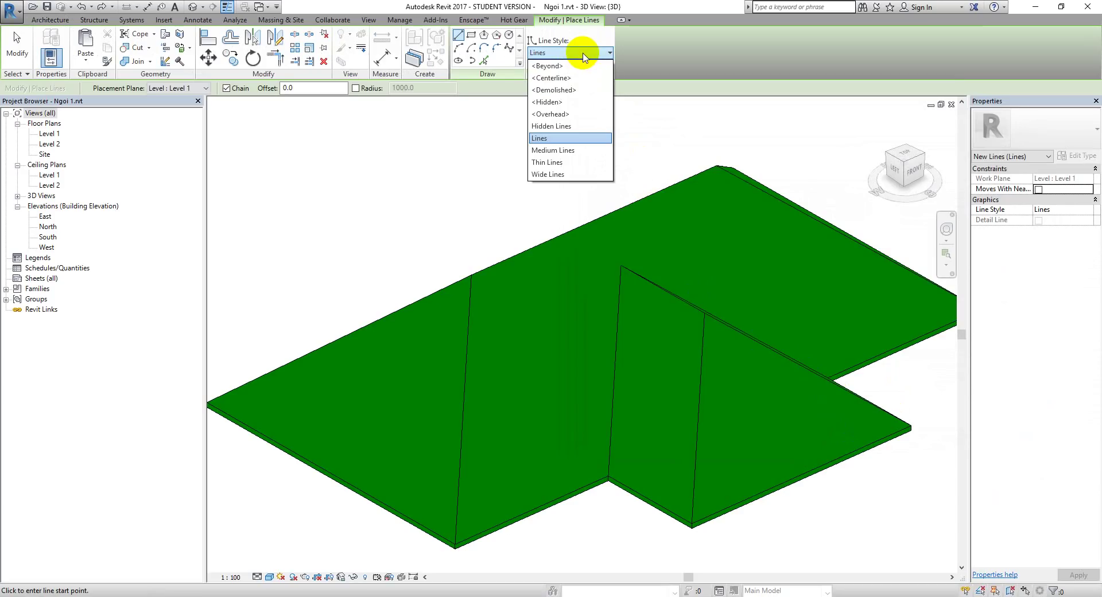
{"action": "left_click", "coordinate": [539, 140]}
{"action": "scroll", "coordinate": [622, 261], "scroll_direction": "up", "scroll_amount": 3}
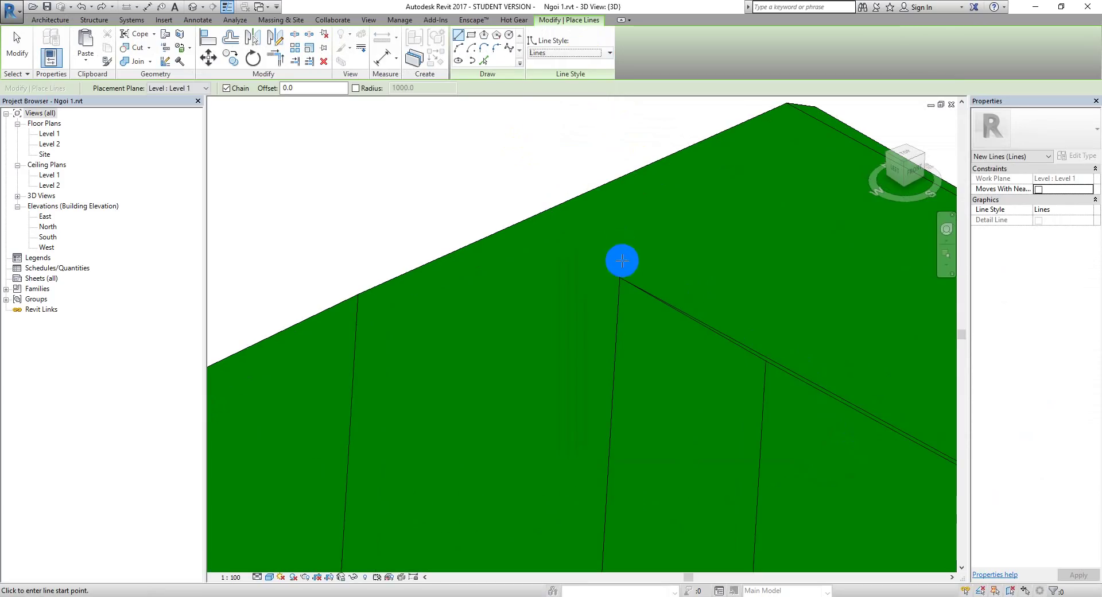
{"action": "key", "text": "Escape"}
{"action": "key", "text": "Escape"}
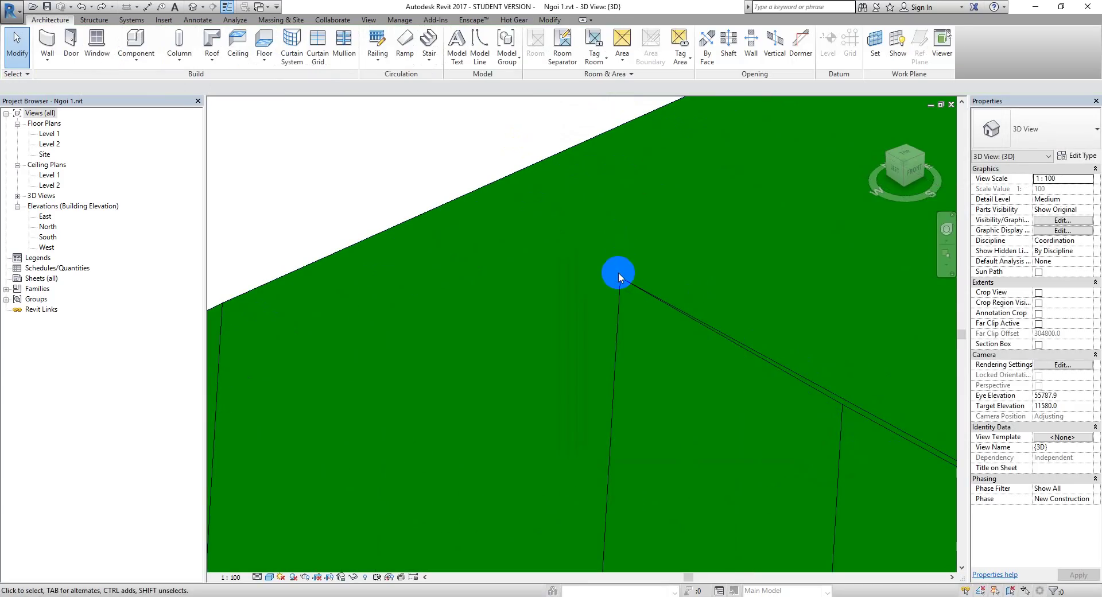
- Set the work plane to the sloped roof face using Pick a plane
{"action": "key", "text": "w"}
{"action": "key", "text": "p"}
{"action": "left_click", "coordinate": [457, 319]}
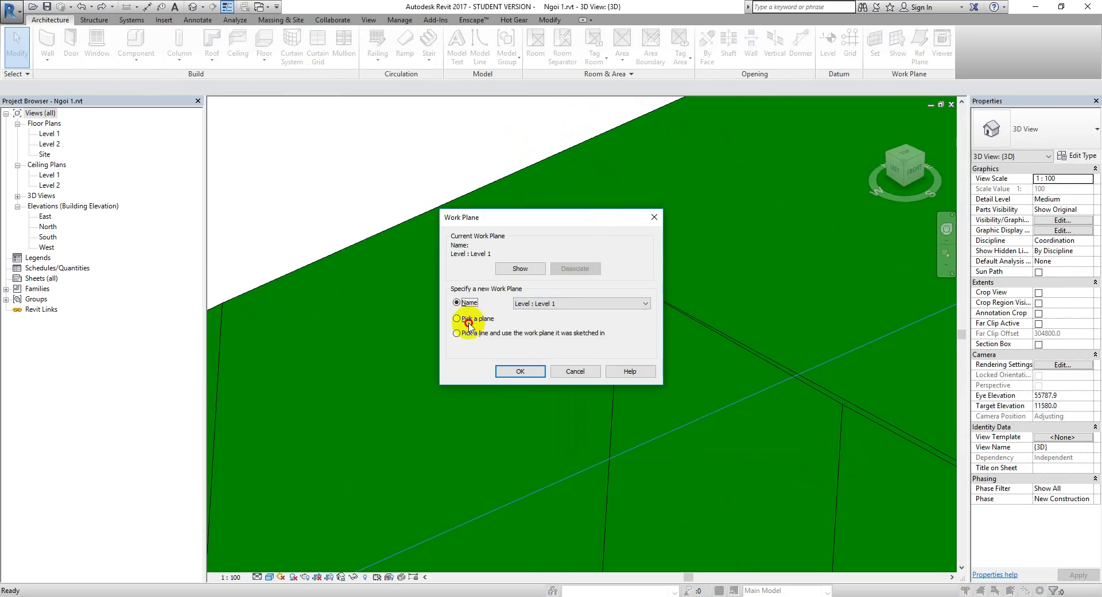
{"action": "left_click", "coordinate": [521, 371]}
{"action": "scroll", "coordinate": [511, 355], "scroll_direction": "down", "scroll_amount": 3}
{"action": "left_click", "coordinate": [481, 289]}
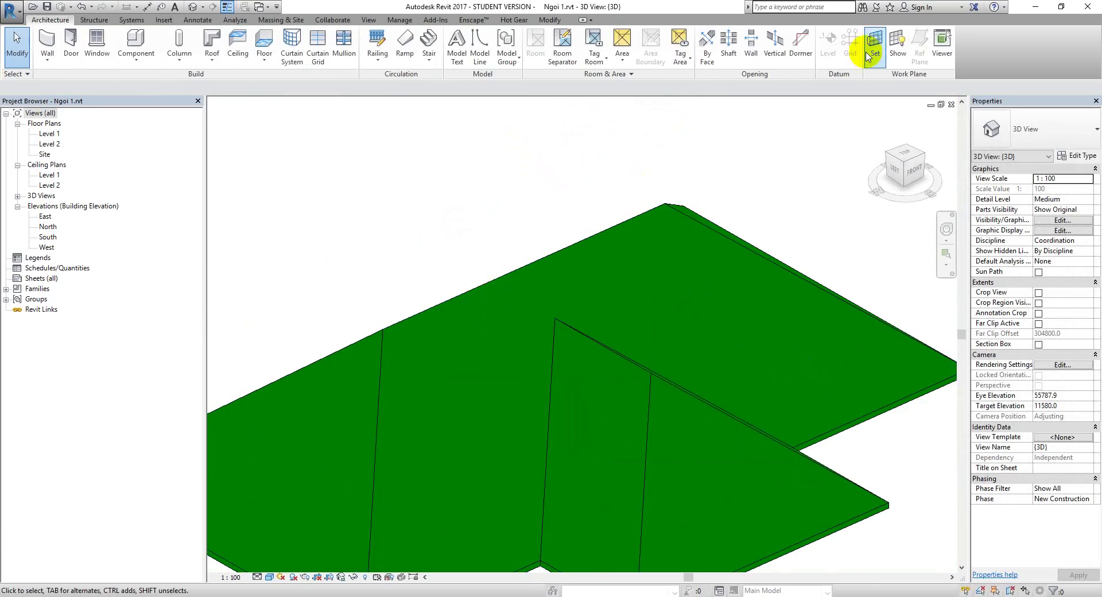
{"action": "left_click", "coordinate": [898, 54]}
{"action": "left_click", "coordinate": [897, 53]}
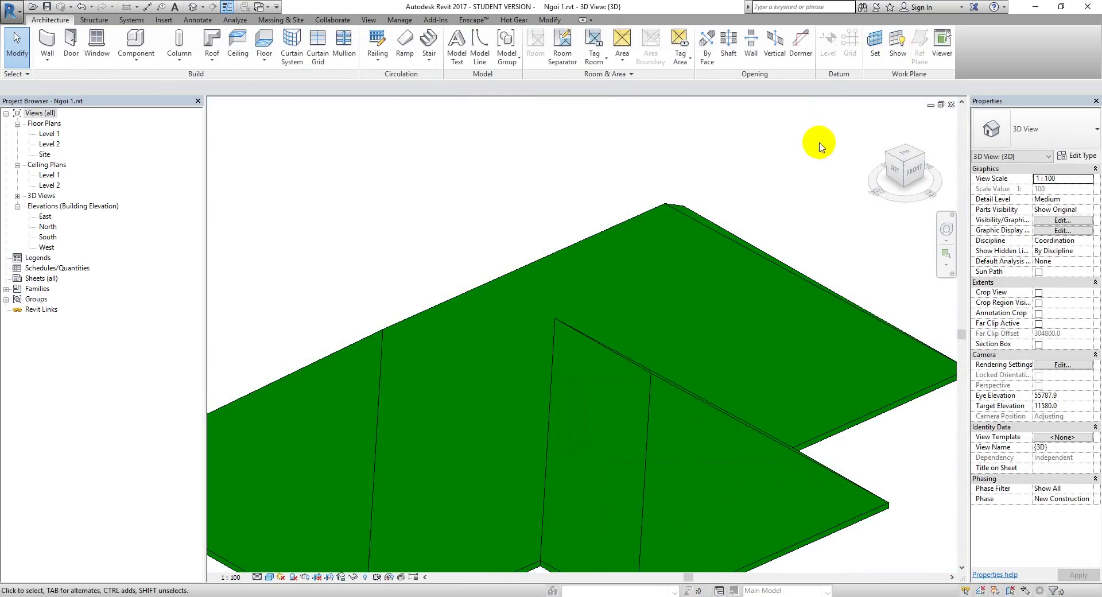
- Draw a chained model line on the roof face ending at the inner roof corner
{"action": "key", "text": "l"}
{"action": "key", "text": "i"}
{"action": "left_click", "coordinate": [557, 320]}
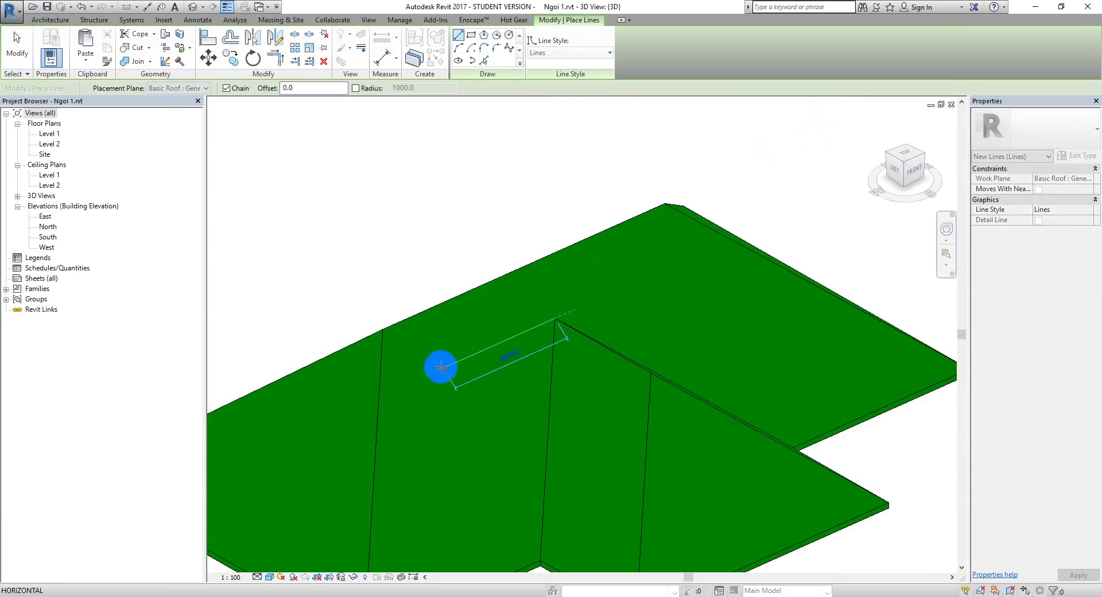
{"action": "left_click", "coordinate": [381, 390]}
{"action": "left_click", "coordinate": [559, 316]}
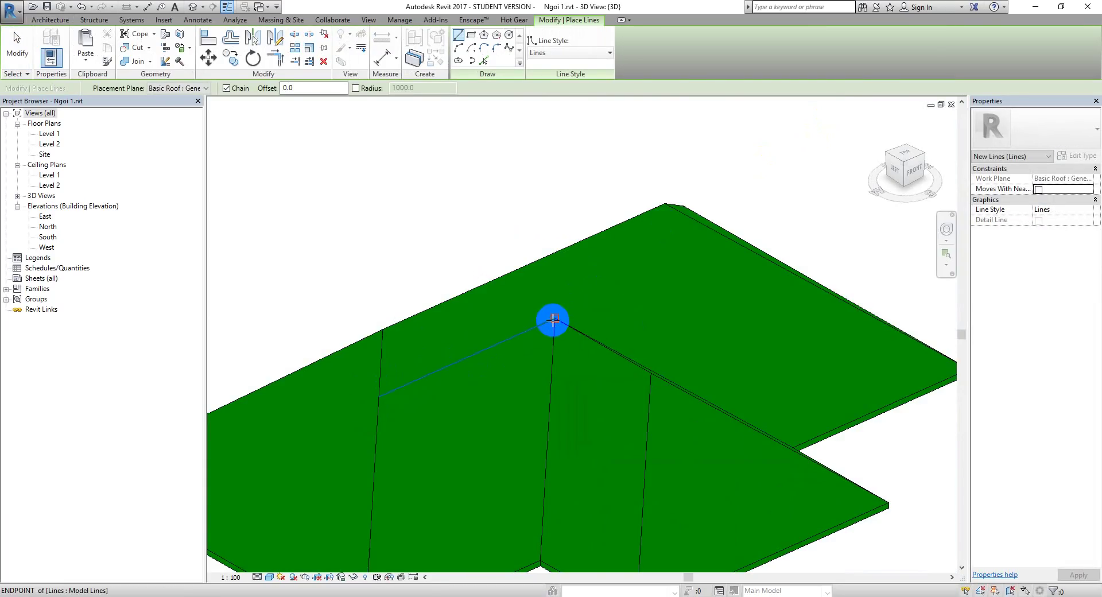
{"action": "key", "text": "Escape"}
{"action": "key", "text": "Escape"}
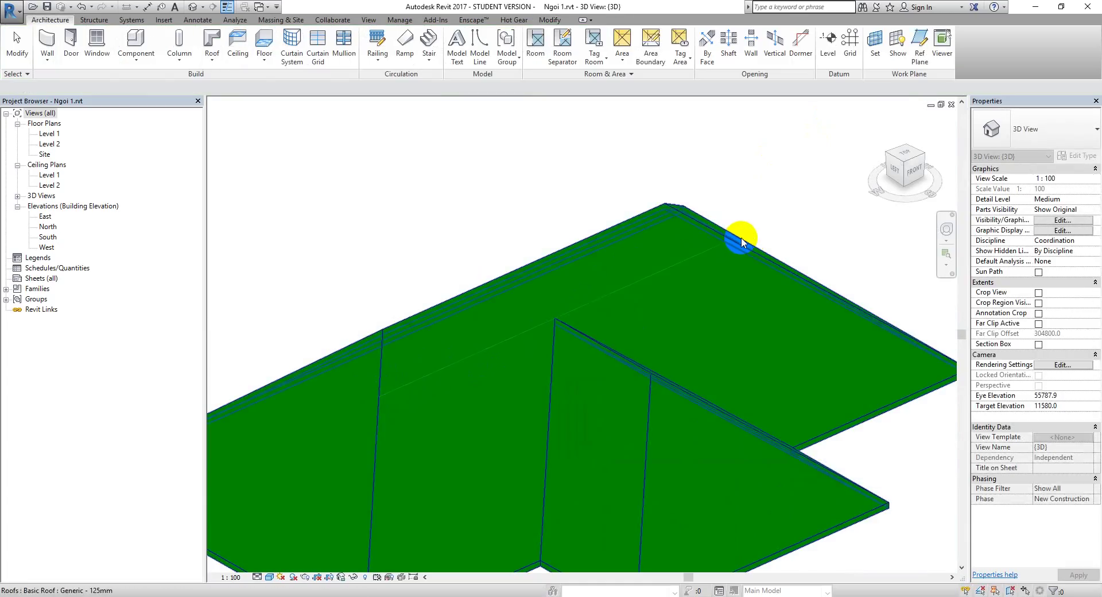
{"action": "mouse_move", "coordinate": [741, 238]}
{"action": "middle_mouse_down", "text": "shift"}
{"action": "mouse_move", "coordinate": [713, 264]}
{"action": "mouse_move", "coordinate": [694, 318]}
{"action": "middle_mouse_up", "text": "shift"}
{"action": "scroll", "coordinate": [596, 371], "scroll_direction": "up", "scroll_amount": 3}
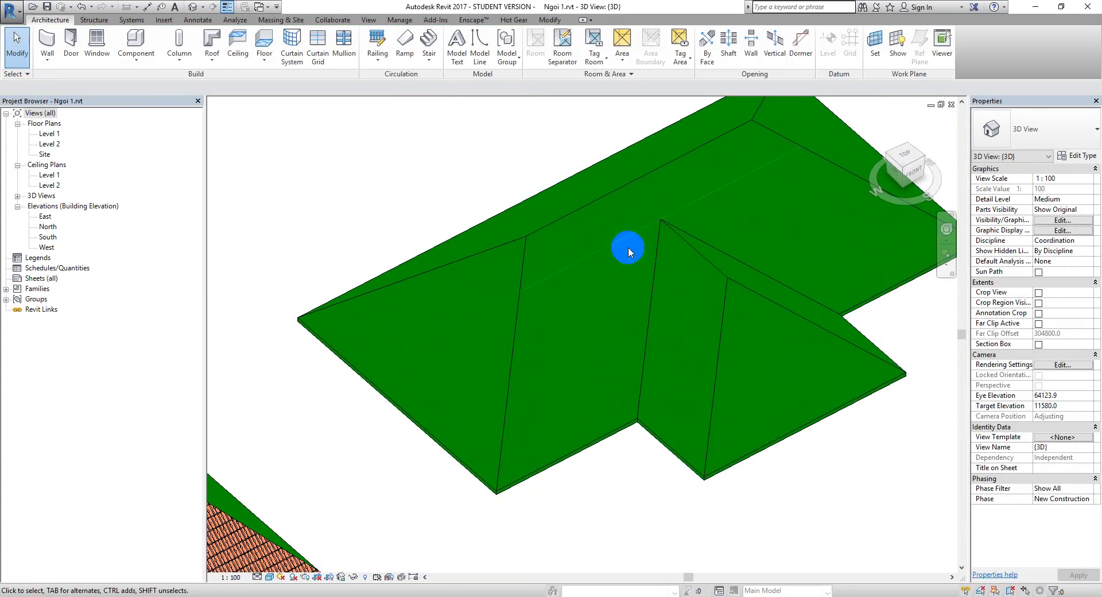
- Start placing a component with the Adaptive 4 DINH CO BAN type selected
{"action": "left_click_drag", "start_coordinate": [628, 247], "coordinate": [737, 129]}
{"action": "left_click", "coordinate": [138, 58]}
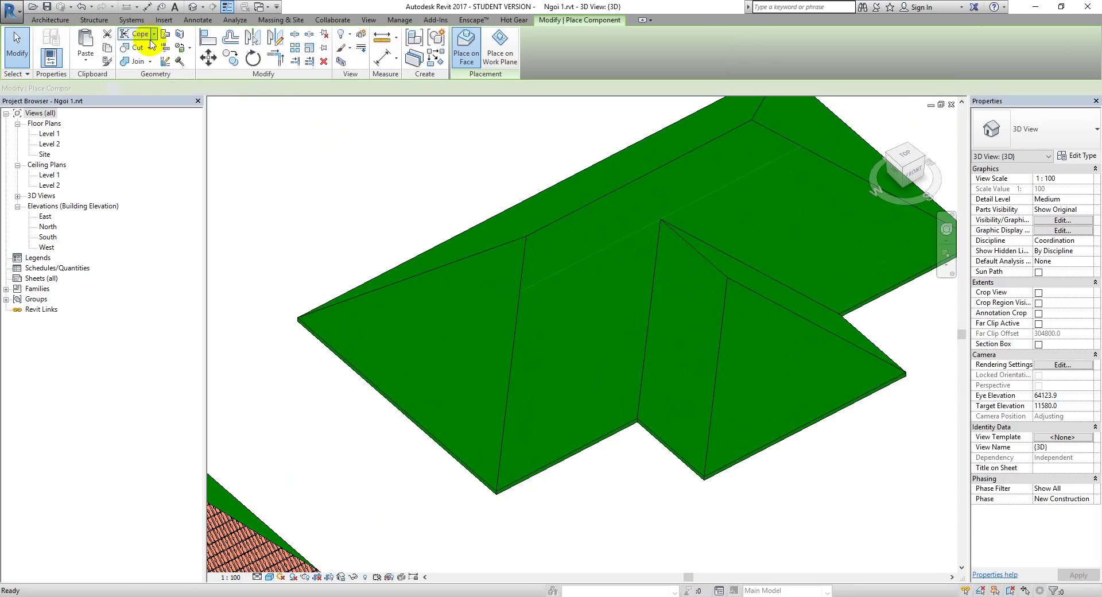
{"action": "left_click", "coordinate": [1063, 127]}
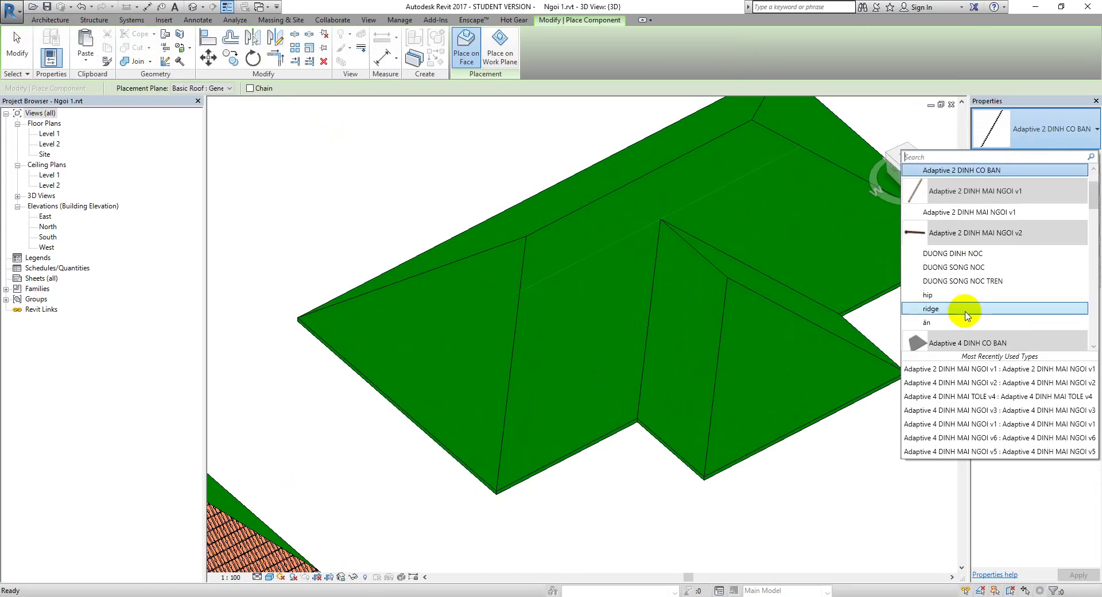
{"action": "scroll", "coordinate": [964, 304], "scroll_direction": "down", "scroll_amount": 2}
{"action": "left_click", "coordinate": [983, 279]}
{"action": "scroll", "coordinate": [430, 508], "scroll_direction": "up", "scroll_amount": 3}
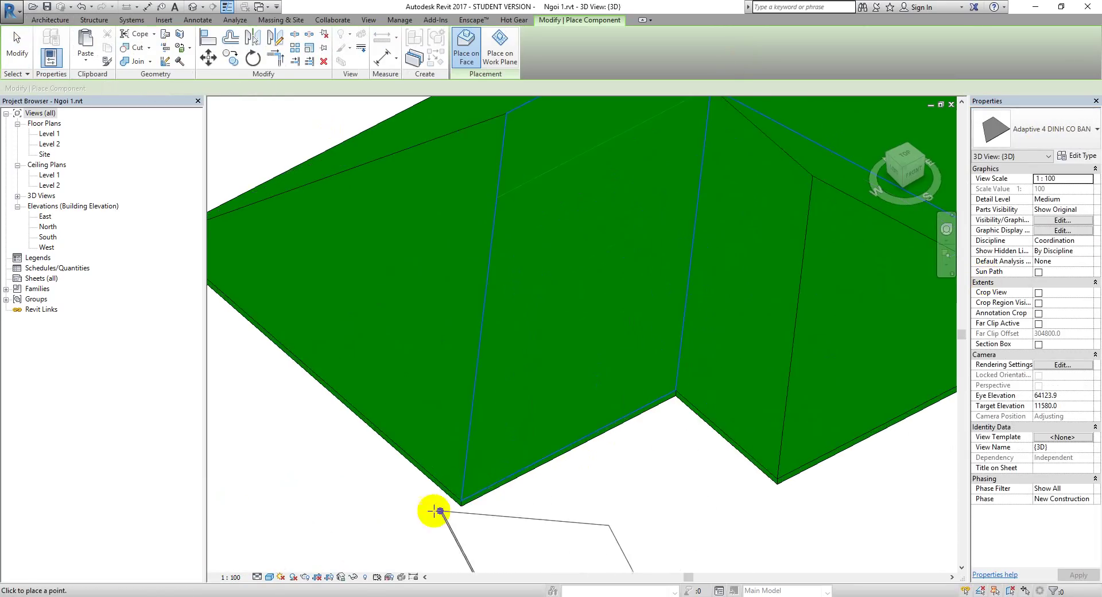
{"action": "scroll", "coordinate": [504, 481], "scroll_direction": "up", "scroll_amount": 3}
- Place the component's adaptive points on the roof face's corner vertices
{"action": "left_click", "coordinate": [479, 494]}
{"action": "mouse_move", "coordinate": [479, 494]}
{"action": "middle_mouse_down"}
{"action": "mouse_move", "coordinate": [689, 374]}
{"action": "mouse_move", "coordinate": [563, 429]}
{"action": "mouse_move", "coordinate": [630, 401]}
{"action": "middle_mouse_up"}
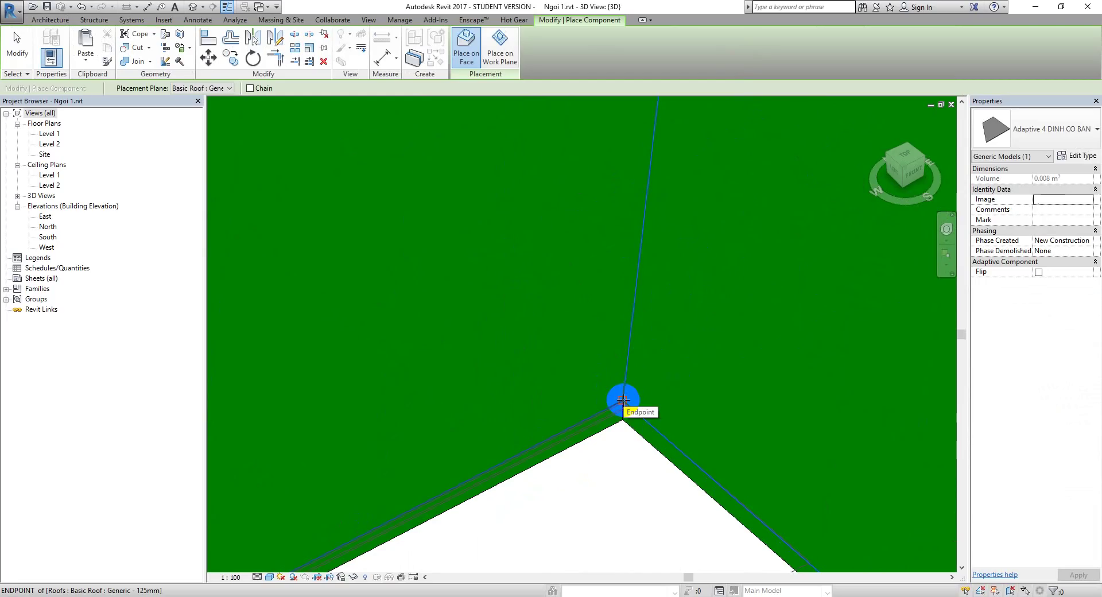
{"action": "left_click", "coordinate": [623, 400]}
{"action": "mouse_move", "coordinate": [576, 248]}
{"action": "middle_mouse_down"}
{"action": "mouse_move", "coordinate": [627, 401]}
{"action": "mouse_move", "coordinate": [645, 414]}
{"action": "mouse_move", "coordinate": [662, 317]}
{"action": "mouse_move", "coordinate": [546, 413]}
{"action": "mouse_move", "coordinate": [657, 258]}
{"action": "middle_mouse_up"}
{"action": "scroll", "coordinate": [663, 316], "scroll_direction": "up", "scroll_amount": 2}
{"action": "left_click", "coordinate": [666, 315]}
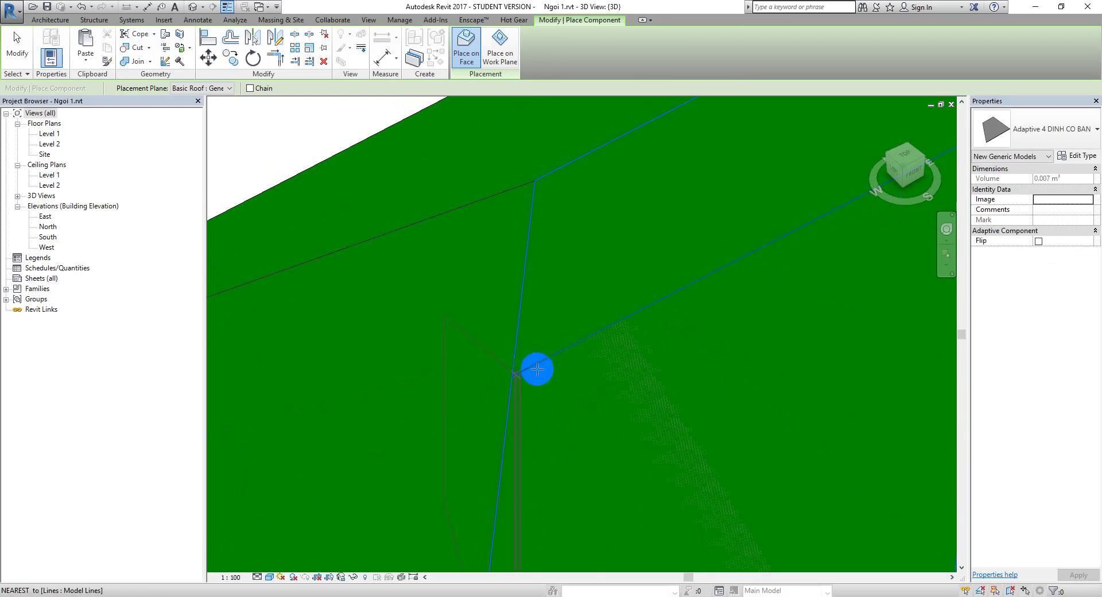
- End placement and select the newly placed Adaptive 4 DINH CO BAN component
{"action": "scroll", "coordinate": [534, 368], "scroll_direction": "down", "scroll_amount": 3}
{"action": "key", "text": "Escape"}
{"action": "scroll", "coordinate": [638, 325], "scroll_direction": "up", "scroll_amount": 3}
{"action": "scroll", "coordinate": [646, 328], "scroll_direction": "down", "scroll_amount": 3}
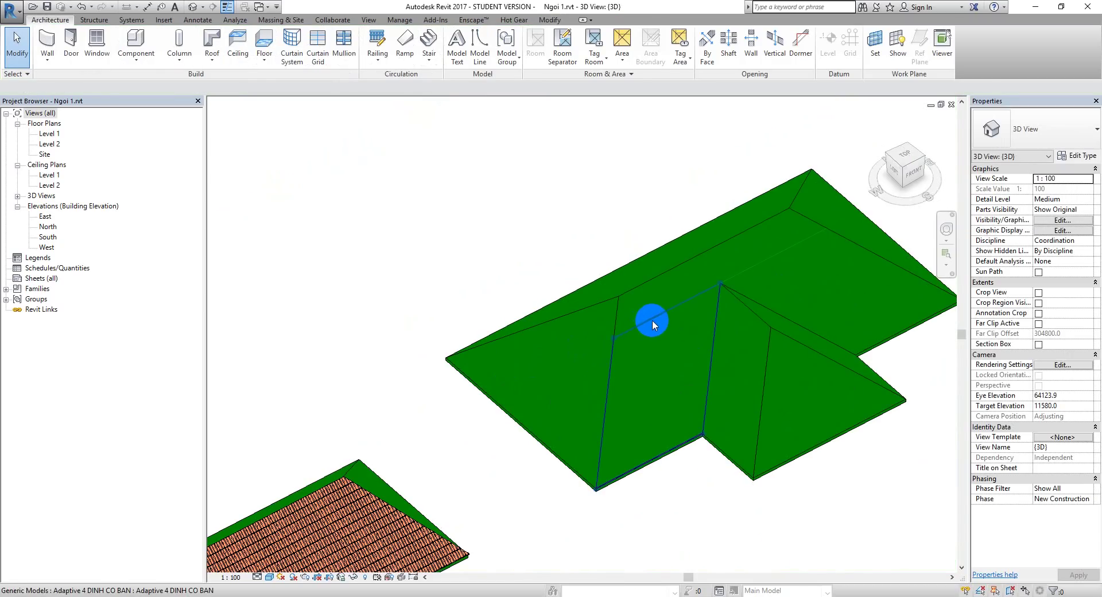
{"action": "left_click", "coordinate": [653, 325]}
{"action": "left_click", "coordinate": [1050, 128]}
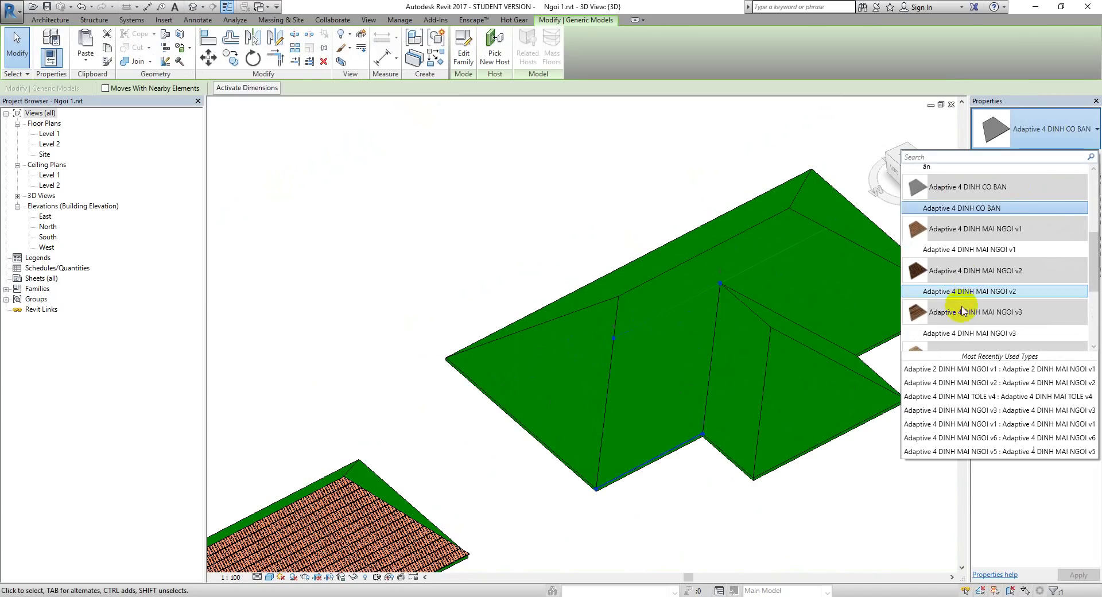
- Switch the component to Adaptive 4 DINH MAI NGOI v3 and inspect its individual tile panels
{"action": "left_click", "coordinate": [825, 398]}
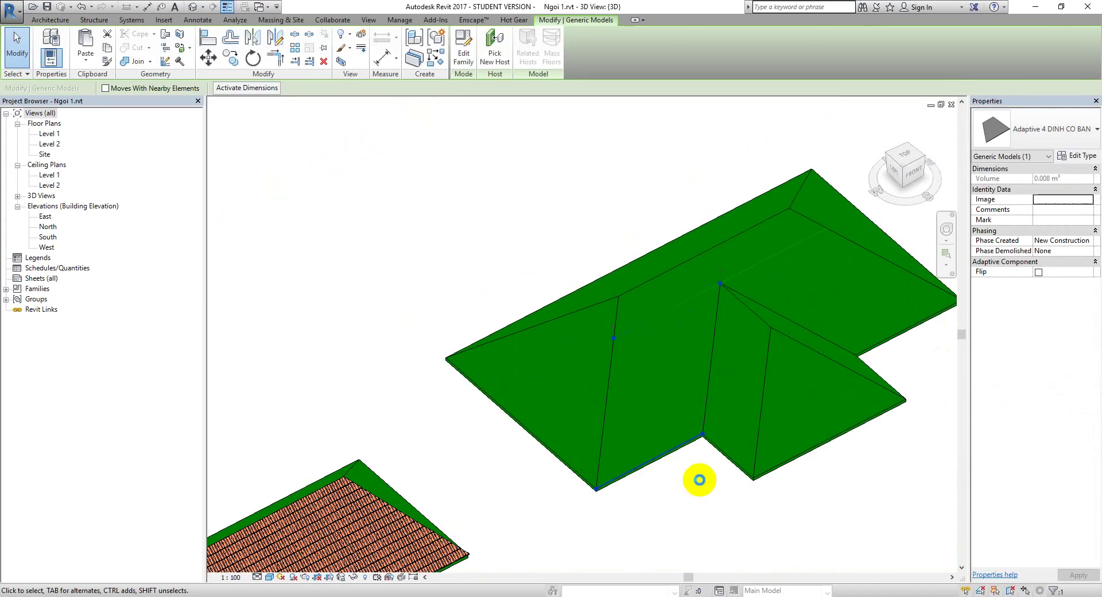
{"action": "left_click", "coordinate": [727, 480]}
{"action": "left_click", "coordinate": [683, 409]}
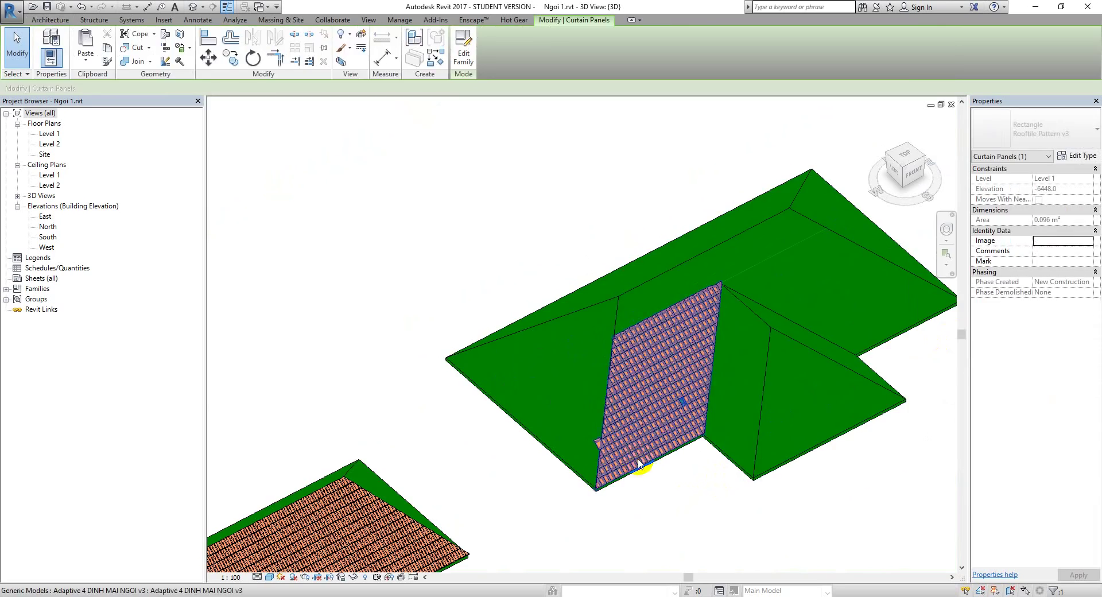
{"action": "scroll", "coordinate": [591, 438], "scroll_direction": "up", "scroll_amount": 3}
{"action": "scroll", "coordinate": [512, 411], "scroll_direction": "up", "scroll_amount": 2}
{"action": "key", "text": "Escape"}
{"action": "key", "text": "Tab"}
{"action": "key", "text": "Tab"}
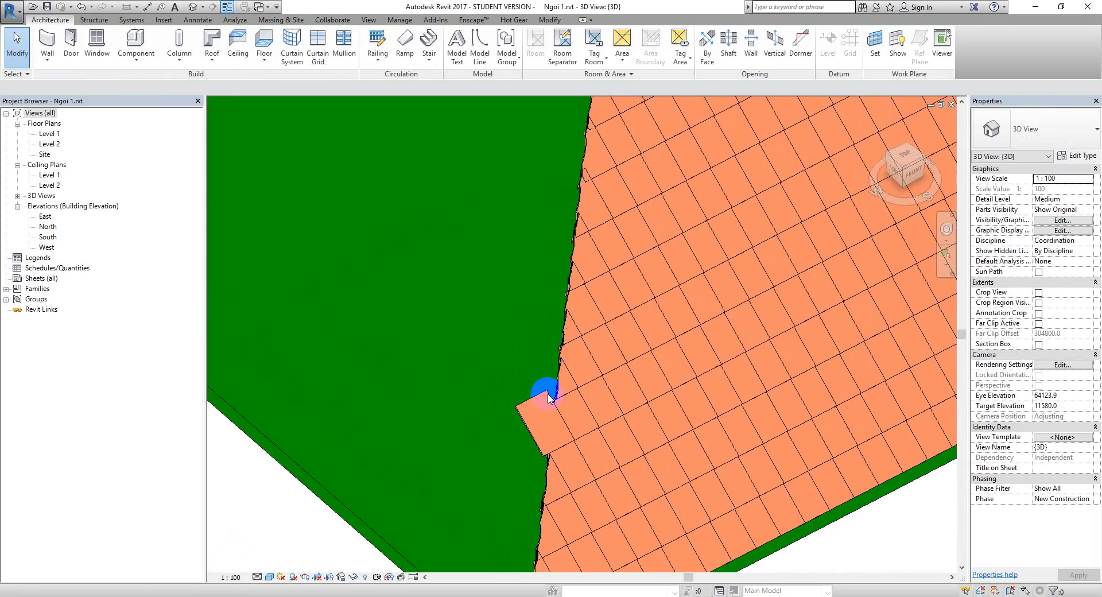
{"action": "key", "text": "Tab"}
{"action": "key", "text": "Tab"}
{"action": "left_click", "coordinate": [543, 397]}
{"action": "key", "text": "Escape"}
{"action": "scroll", "coordinate": [585, 397], "scroll_direction": "down", "scroll_amount": 5}
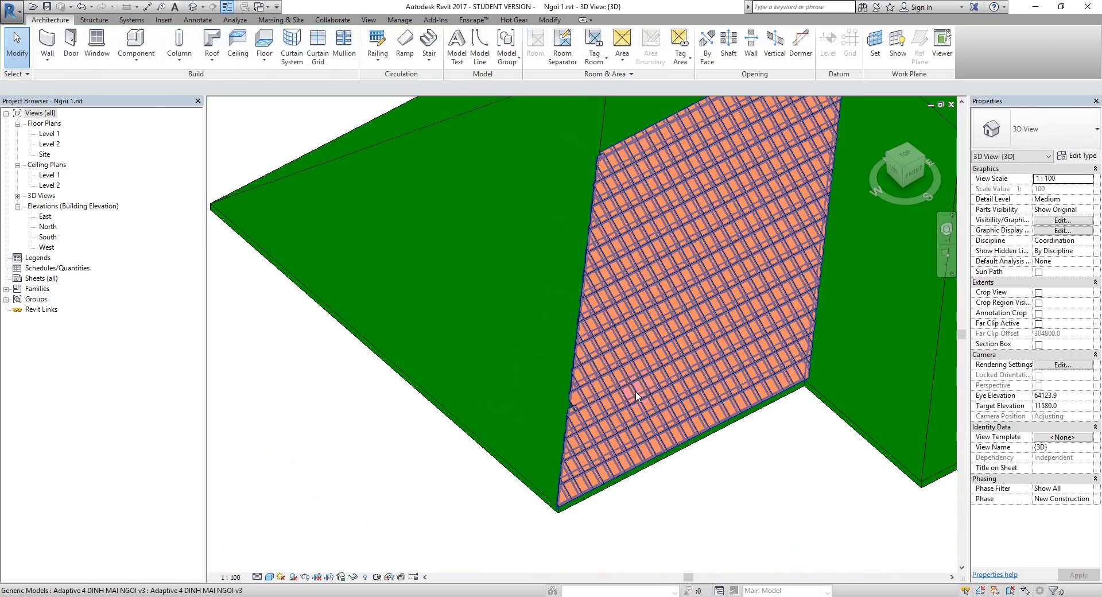
- Change the tiled roof component to Adaptive 4 DINH MAI NGOI v1, then reselect it
{"action": "left_click", "coordinate": [643, 381]}
{"action": "left_click", "coordinate": [1076, 136]}
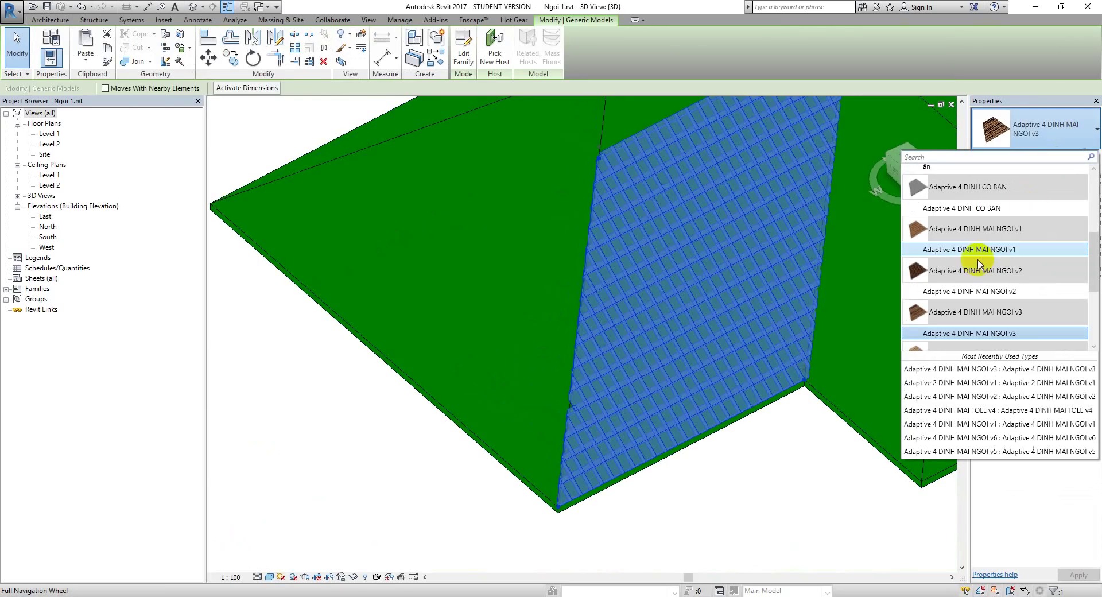
{"action": "left_click", "coordinate": [982, 250]}
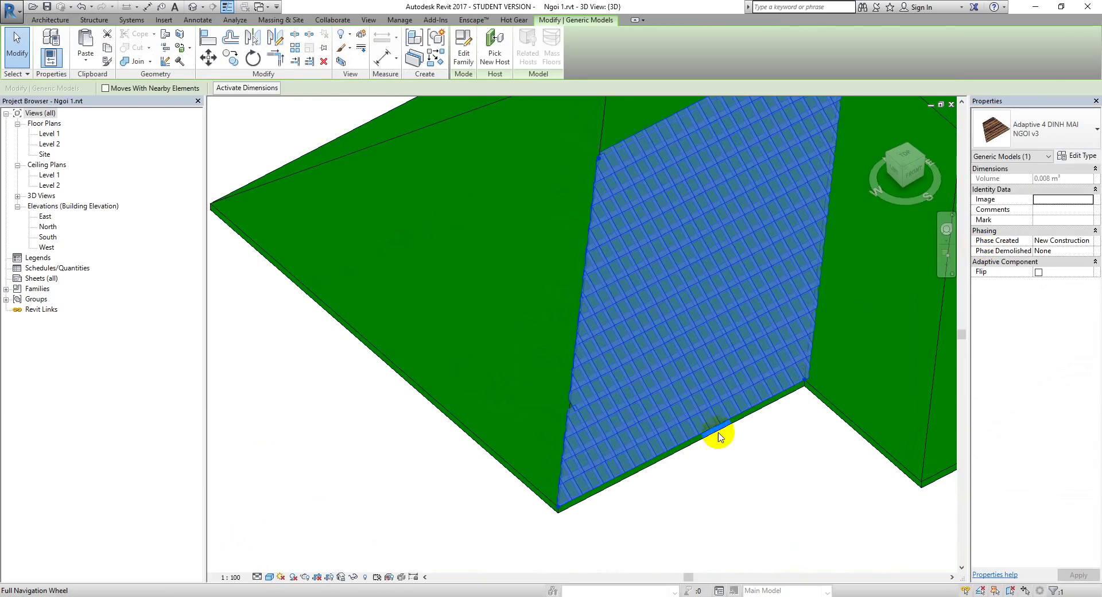
{"action": "left_click", "coordinate": [720, 486]}
{"action": "scroll", "coordinate": [689, 563], "scroll_direction": "down", "scroll_amount": 2}
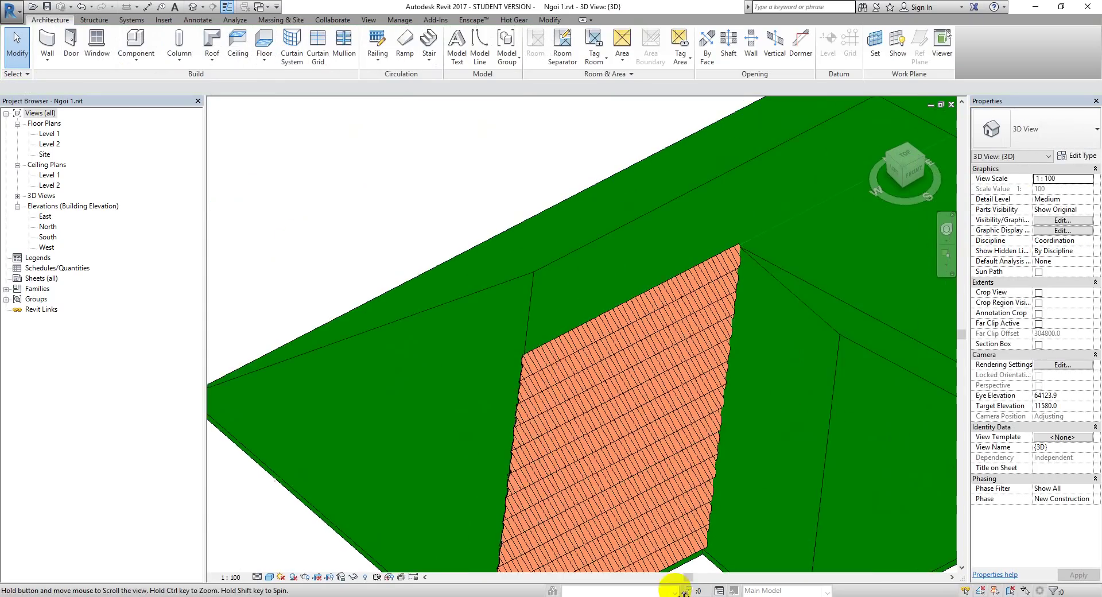
{"action": "scroll", "coordinate": [695, 542], "scroll_direction": "up", "scroll_amount": 1}
{"action": "scroll", "coordinate": [695, 543], "scroll_direction": "down", "scroll_amount": 2}
{"action": "scroll", "coordinate": [777, 370], "scroll_direction": "down", "scroll_amount": 2}
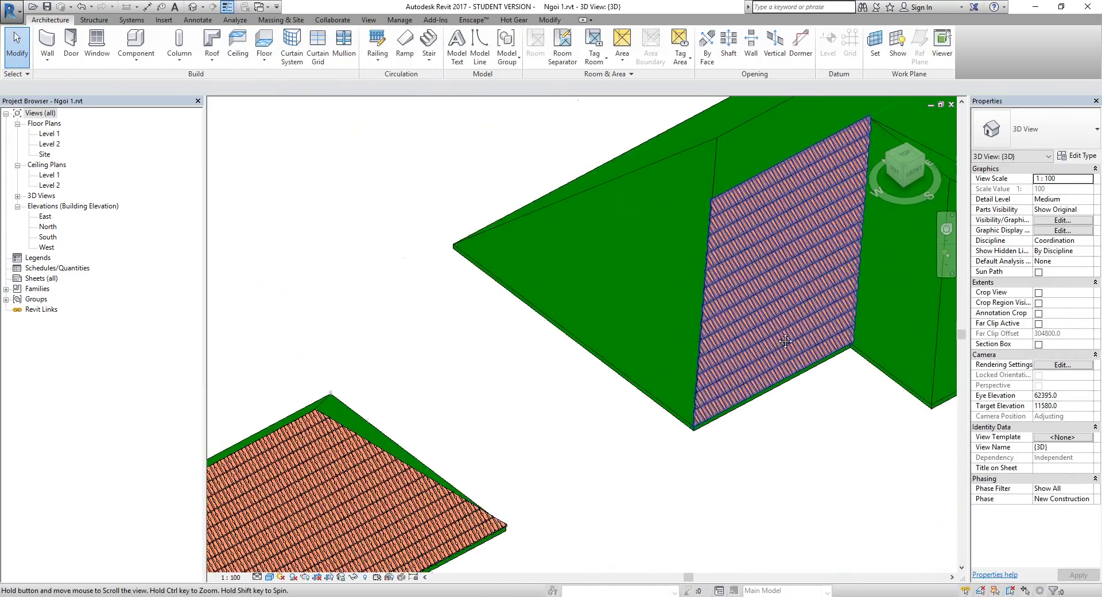
{"action": "scroll", "coordinate": [738, 429], "scroll_direction": "up", "scroll_amount": 1}
{"action": "scroll", "coordinate": [737, 429], "scroll_direction": "up", "scroll_amount": 2}
{"action": "scroll", "coordinate": [777, 448], "scroll_direction": "up", "scroll_amount": 1}
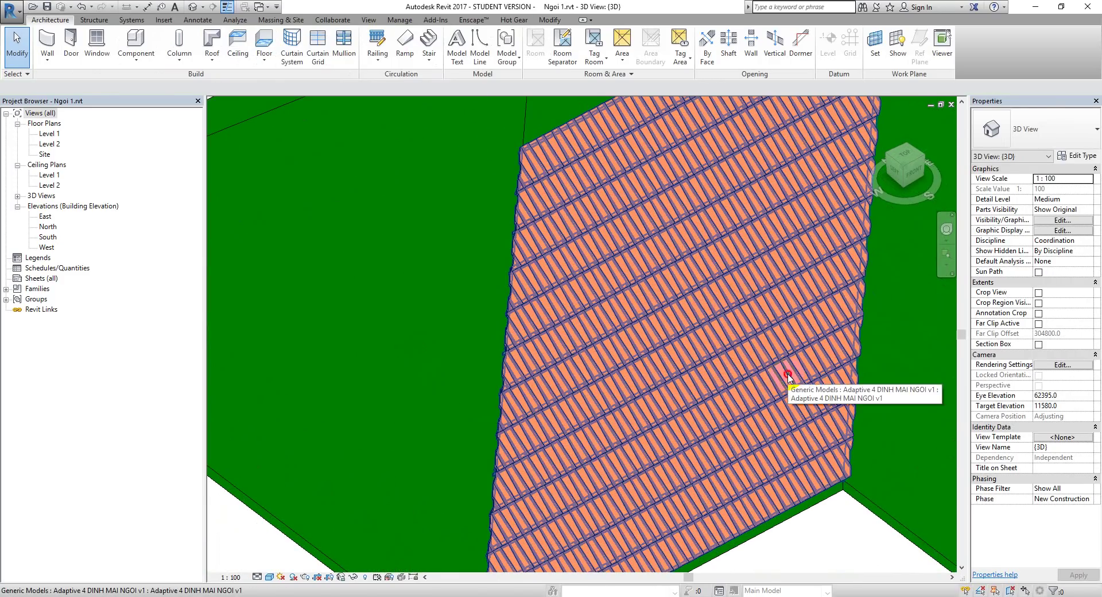
{"action": "left_click", "coordinate": [785, 375]}
- Set the tile_material shading colour to grey RGB 128,128,128 in the Material Browser
{"action": "left_click", "coordinate": [1087, 154]}
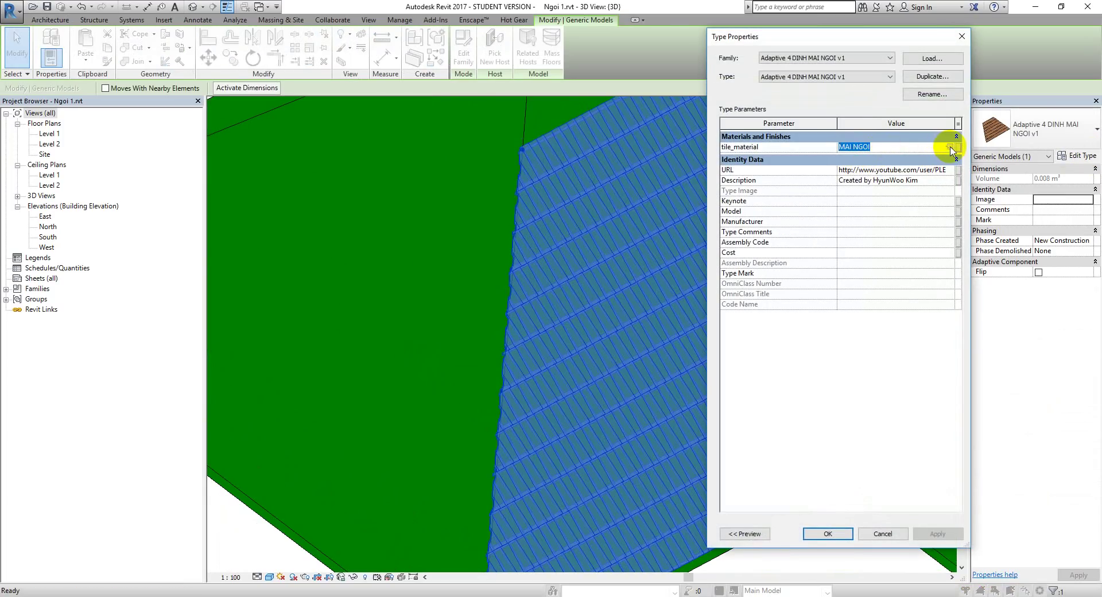
{"action": "left_click", "coordinate": [952, 147]}
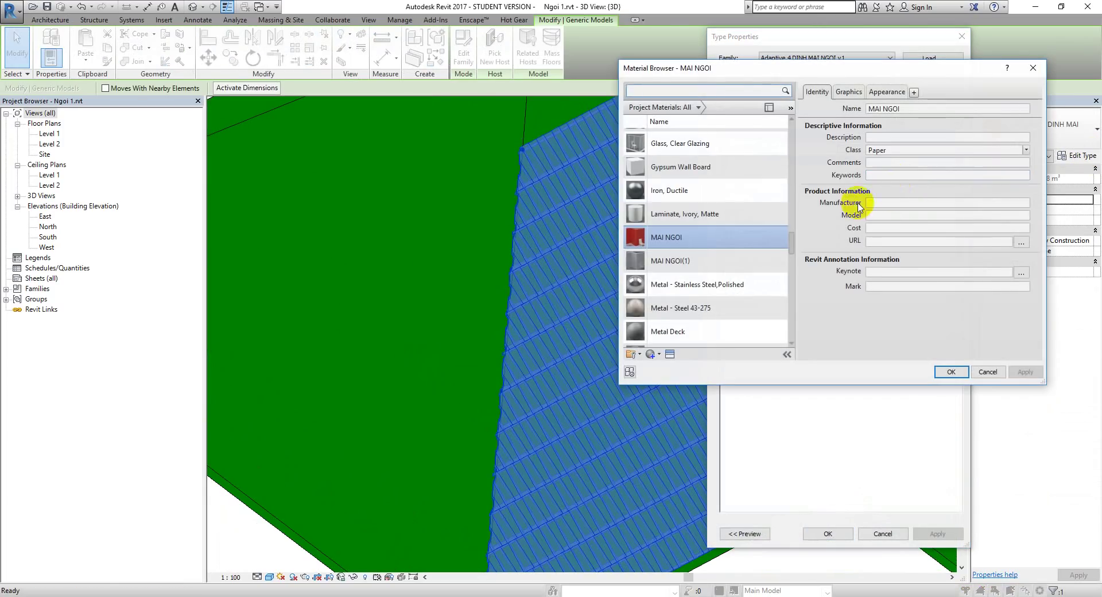
{"action": "left_click", "coordinate": [847, 93]}
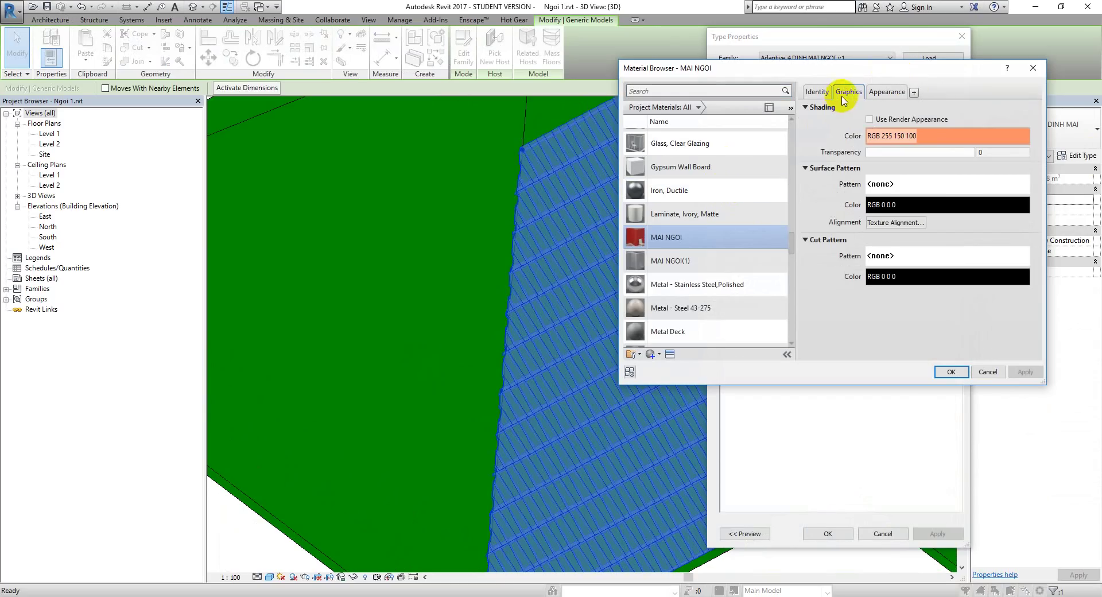
{"action": "left_click", "coordinate": [928, 137]}
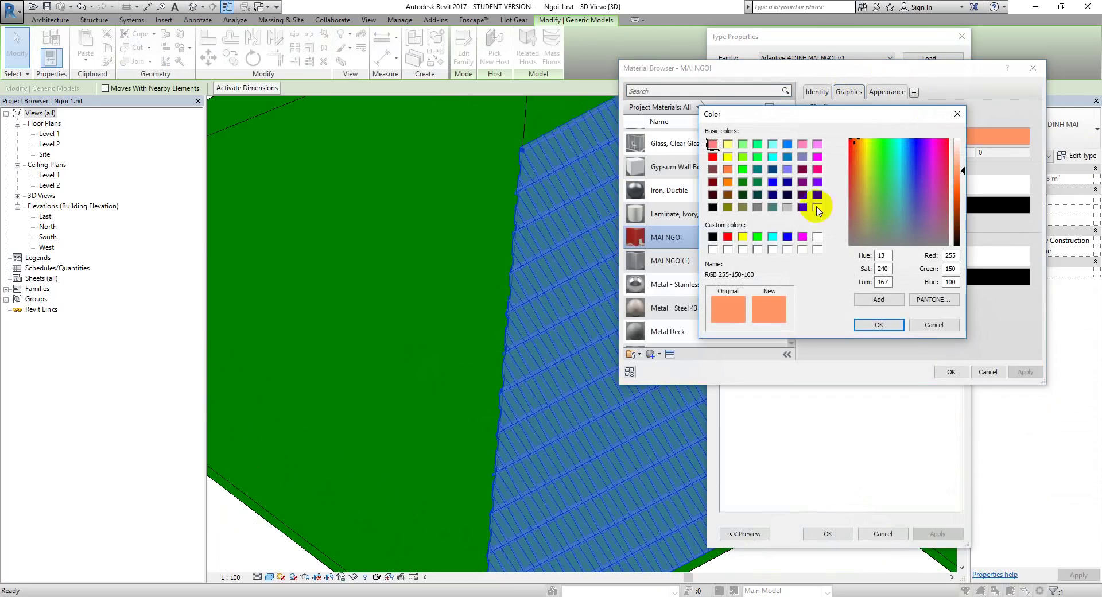
{"action": "left_click", "coordinate": [758, 207]}
{"action": "left_click", "coordinate": [881, 324]}
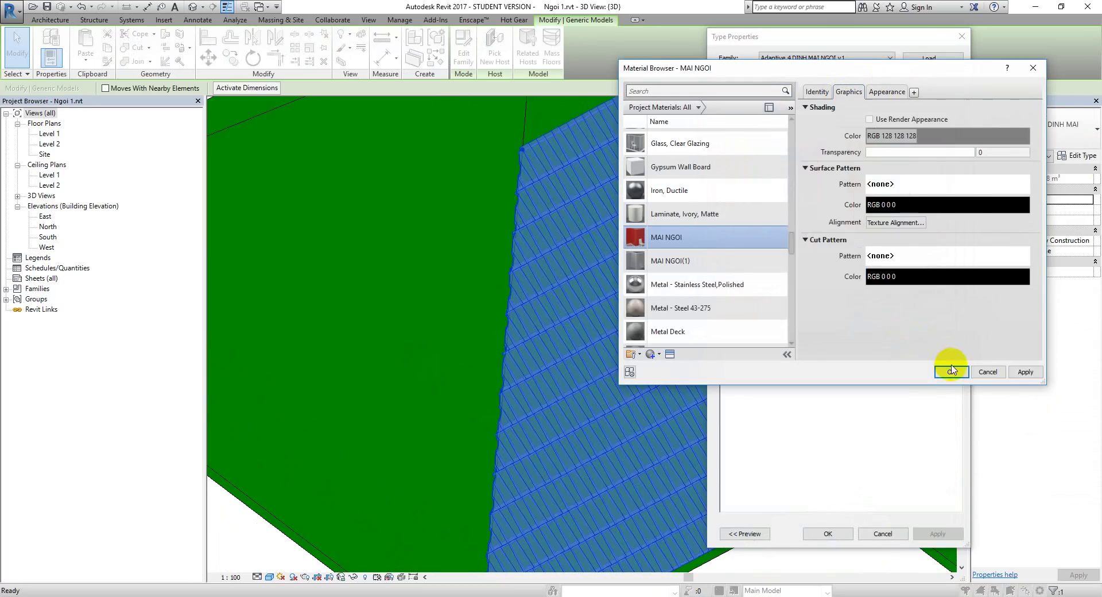
{"action": "left_click", "coordinate": [937, 374]}
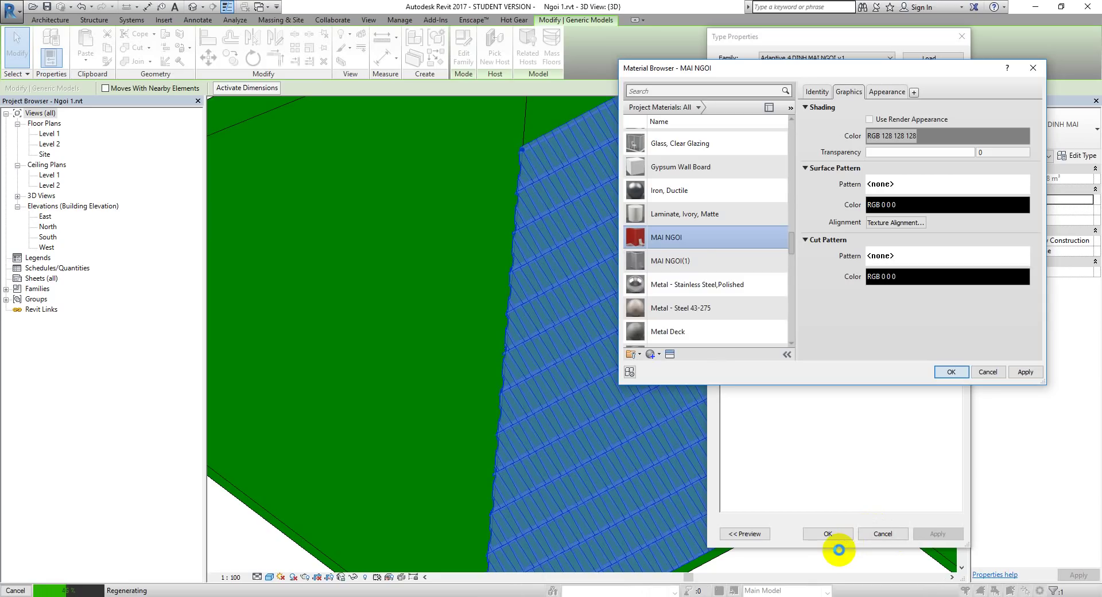
- Close the tile Type Properties, then reselect the hip-roof tile array and check its tile_material
{"action": "left_click", "coordinate": [819, 543]}
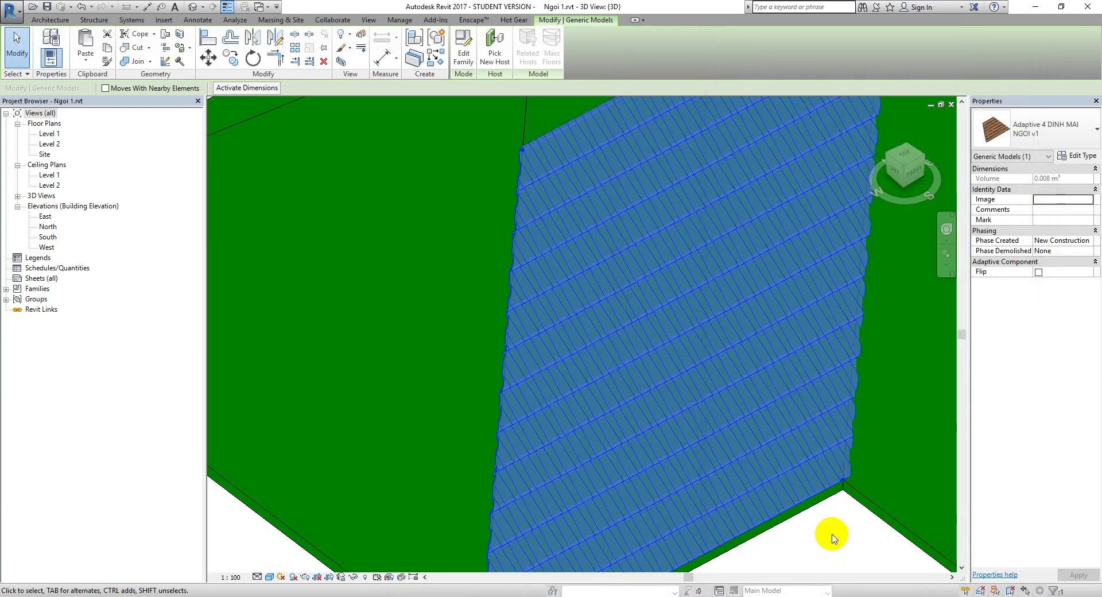
{"action": "scroll", "coordinate": [374, 419], "scroll_direction": "down", "scroll_amount": 5}
{"action": "scroll", "coordinate": [909, 240], "scroll_direction": "up", "scroll_amount": 2}
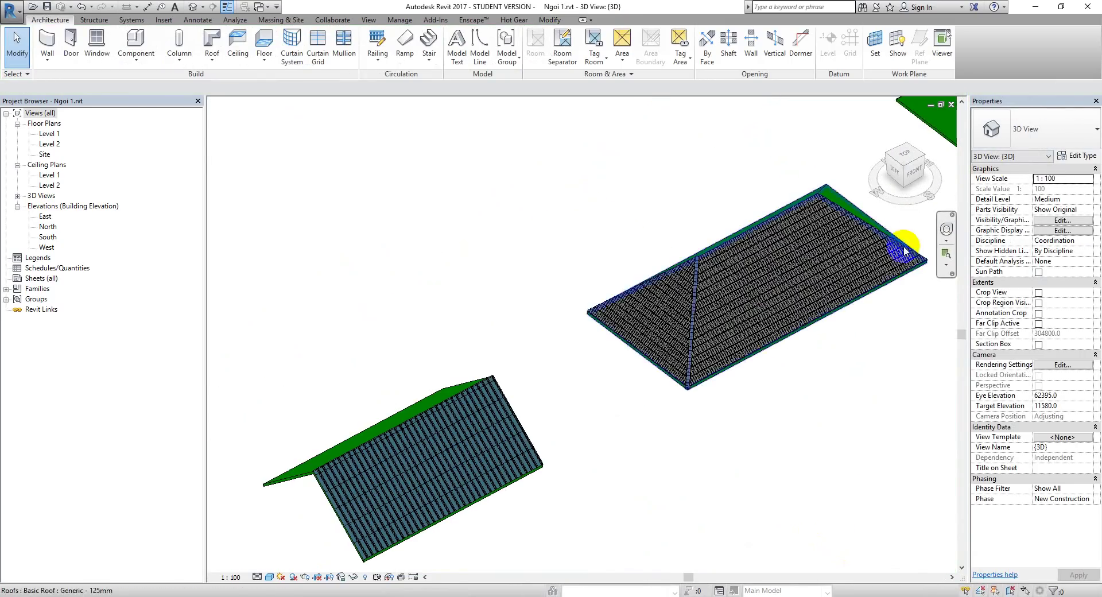
{"action": "left_click", "coordinate": [861, 244]}
{"action": "scroll", "coordinate": [782, 239], "scroll_direction": "up", "scroll_amount": 2}
{"action": "scroll", "coordinate": [781, 238], "scroll_direction": "up", "scroll_amount": 3}
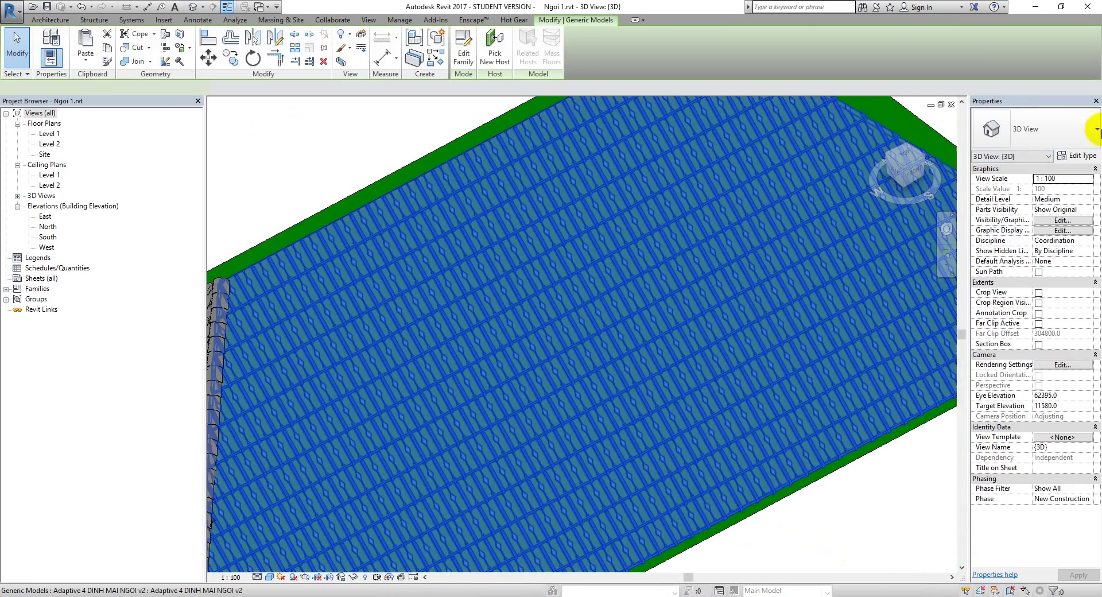
{"action": "left_click", "coordinate": [1074, 155]}
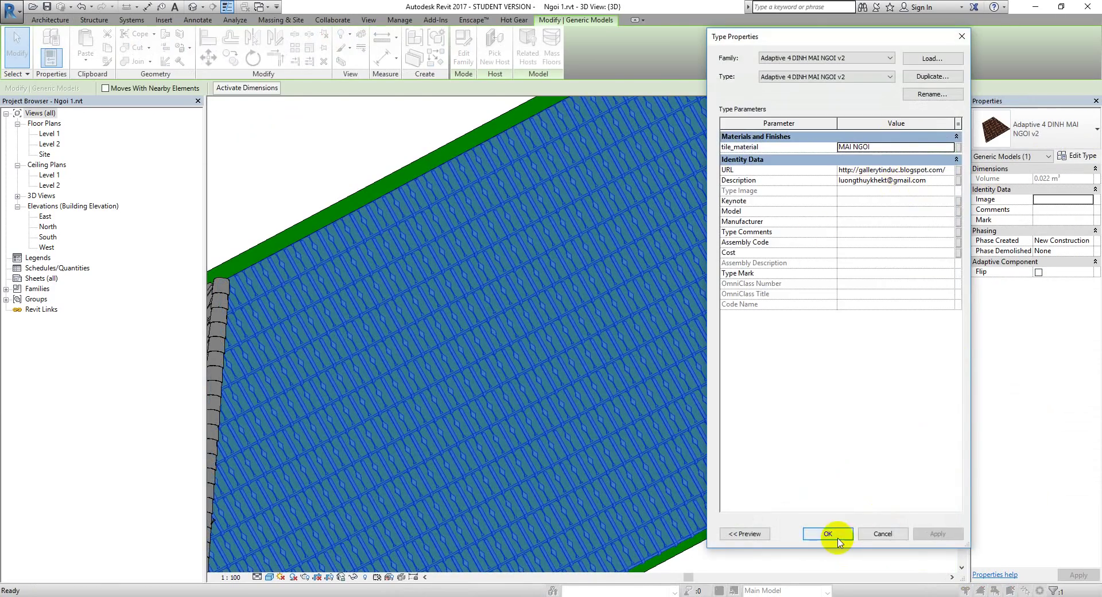
{"action": "left_click", "coordinate": [828, 534]}
- Pan to show the whole roof, reselect the tile array and review its type properties again
{"action": "left_click", "coordinate": [831, 543]}
{"action": "scroll", "coordinate": [829, 440], "scroll_direction": "down", "scroll_amount": 5}
{"action": "mouse_move", "coordinate": [829, 439]}
{"action": "middle_mouse_down"}
{"action": "mouse_move", "coordinate": [488, 569]}
{"action": "mouse_move", "coordinate": [832, 353]}
{"action": "middle_mouse_up"}
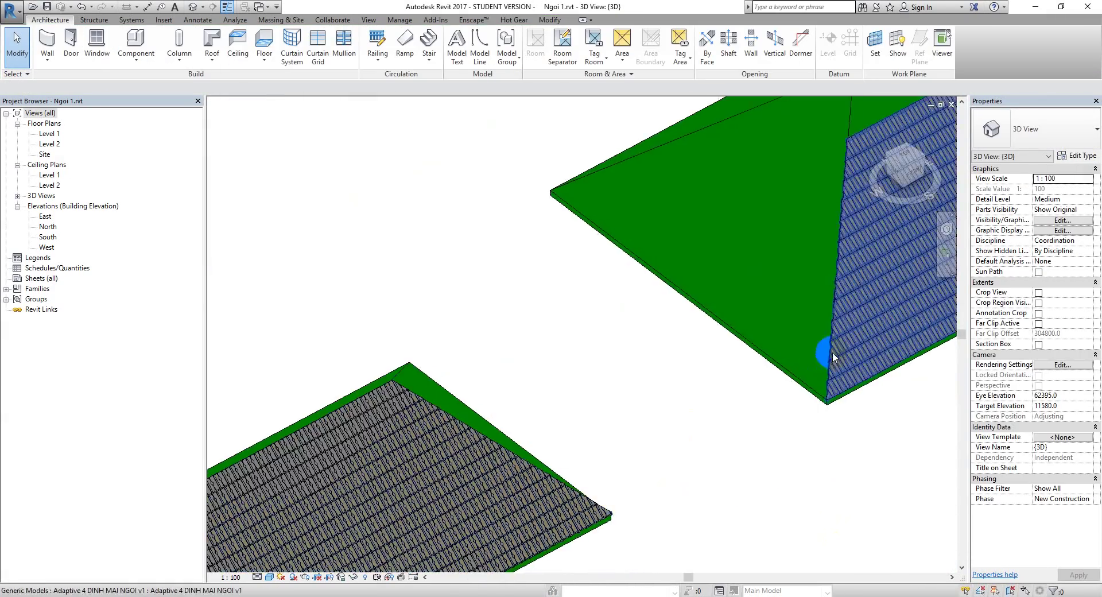
{"action": "scroll", "coordinate": [587, 450], "scroll_direction": "up", "scroll_amount": 3}
{"action": "scroll", "coordinate": [681, 299], "scroll_direction": "up", "scroll_amount": 4}
{"action": "scroll", "coordinate": [679, 288], "scroll_direction": "down", "scroll_amount": 2}
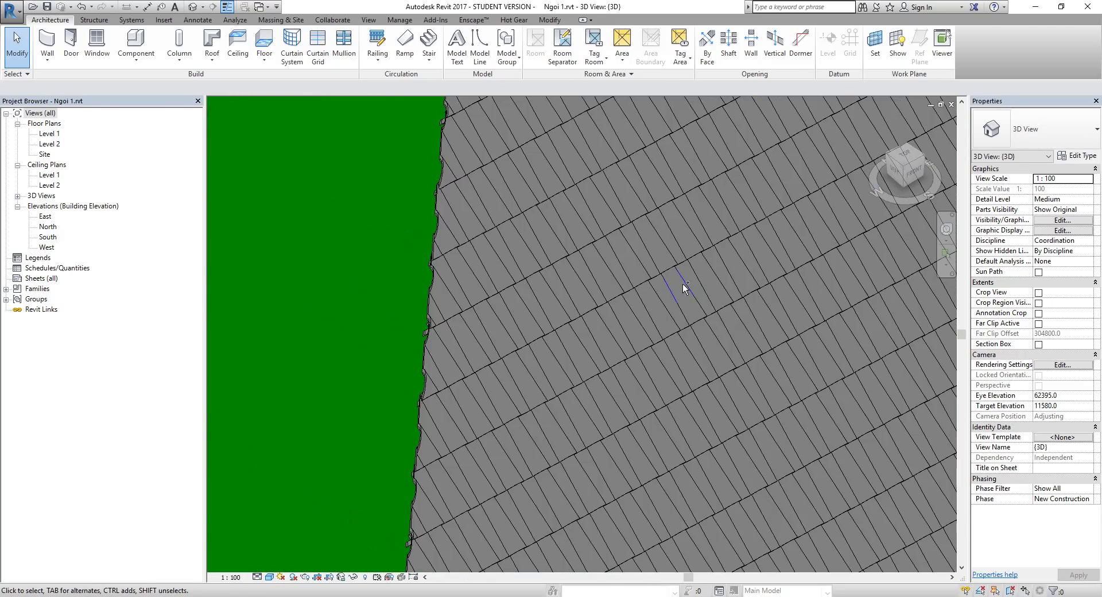
{"action": "scroll", "coordinate": [683, 284], "scroll_direction": "down", "scroll_amount": 3}
{"action": "left_click", "coordinate": [689, 281]}
{"action": "left_click", "coordinate": [1080, 158]}
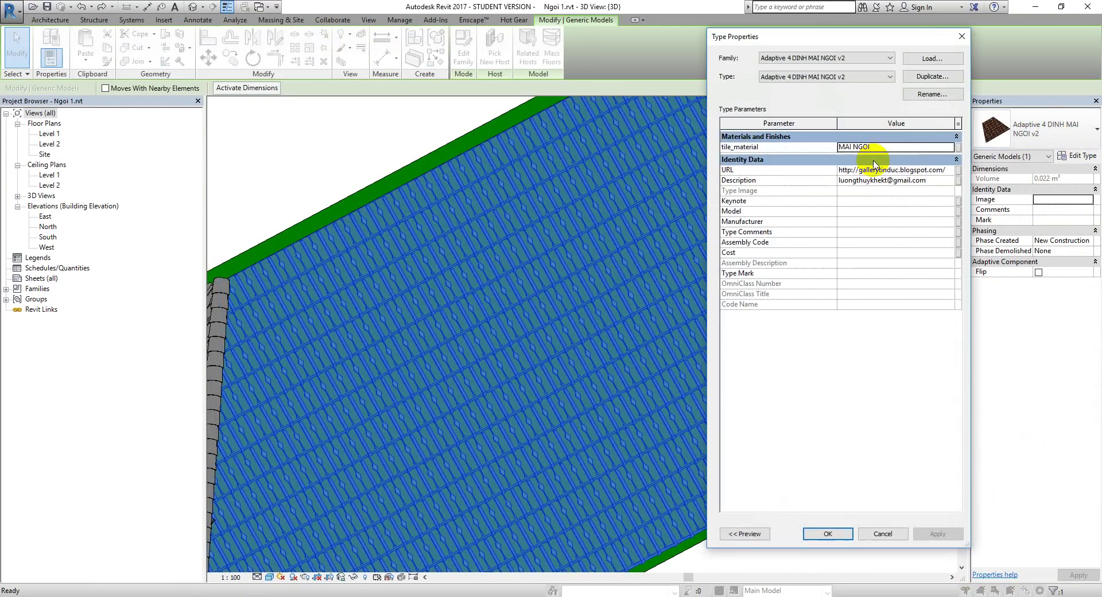
{"action": "key", "text": "Escape"}
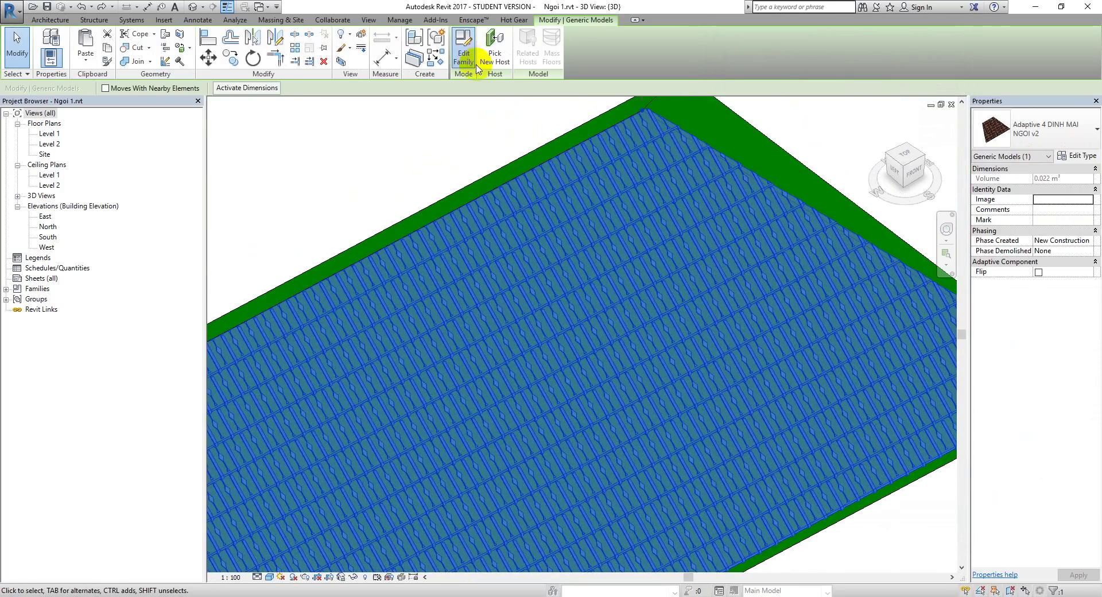
- Open the tile family for editing and orbit to bring its tiled panel into view
{"action": "left_click", "coordinate": [476, 65]}
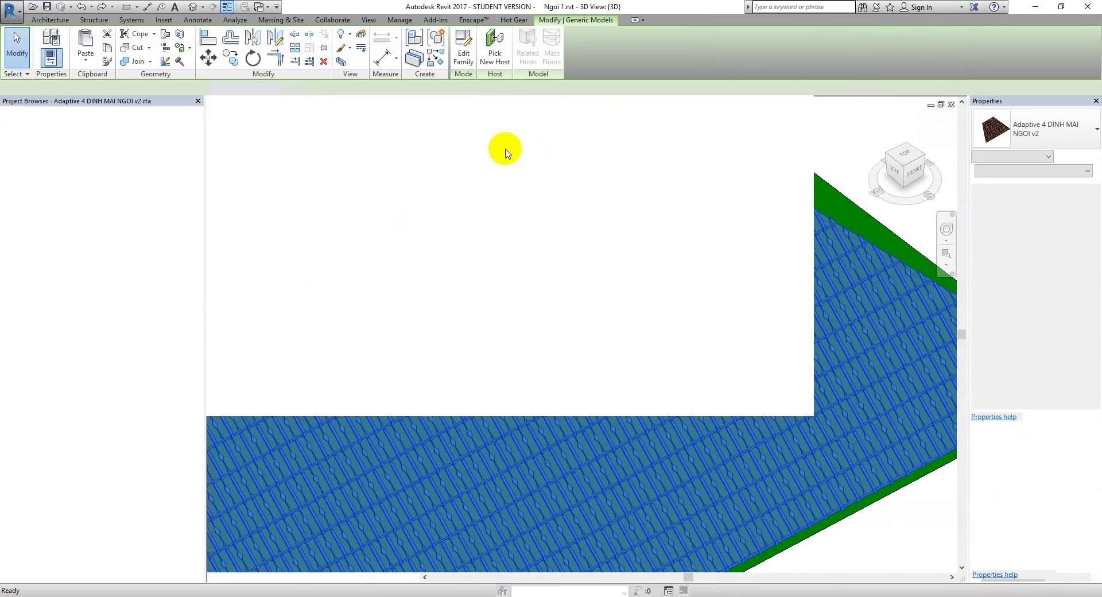
{"action": "mouse_move", "coordinate": [612, 400]}
{"action": "middle_mouse_down", "text": "shift"}
{"action": "mouse_move", "coordinate": [917, 397]}
{"action": "mouse_move", "coordinate": [1094, 187]}
{"action": "middle_mouse_up", "text": "shift"}
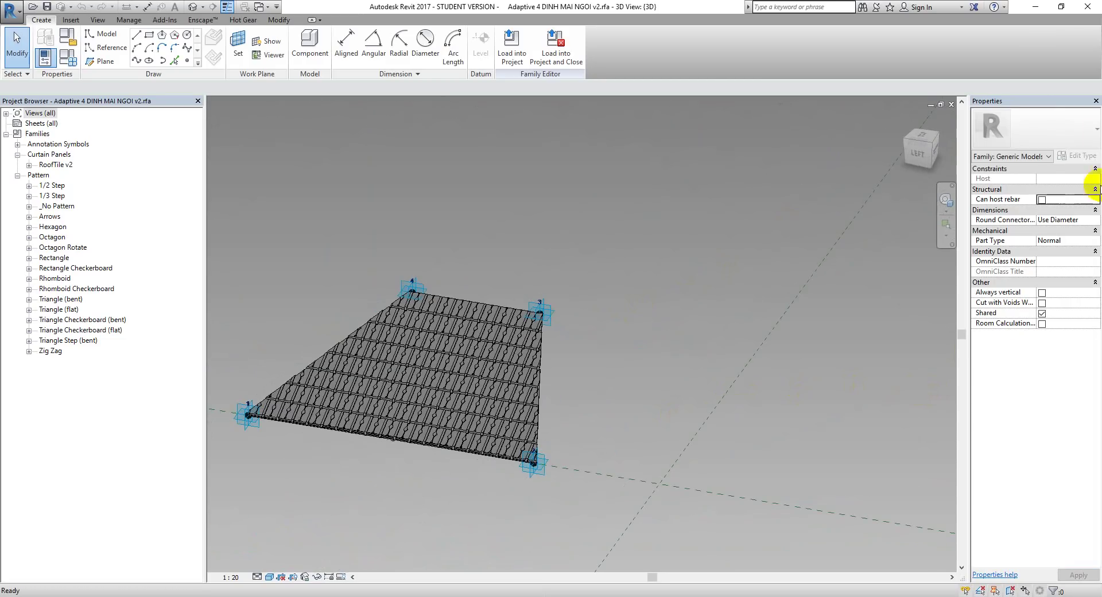
{"action": "left_click", "coordinate": [1033, 155]}
{"action": "left_click", "coordinate": [1033, 156]}
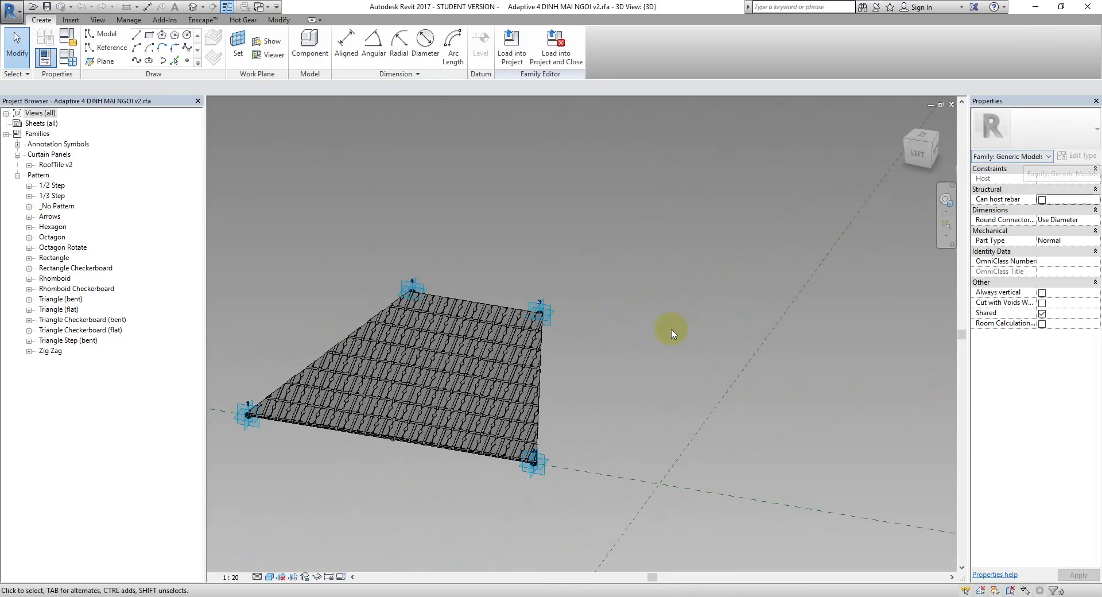
{"action": "mouse_move", "coordinate": [667, 327]}
{"action": "middle_mouse_down", "text": "shift"}
{"action": "mouse_move", "coordinate": [642, 381]}
{"action": "mouse_move", "coordinate": [701, 357]}
{"action": "middle_mouse_up", "text": "shift"}
{"action": "scroll", "coordinate": [471, 345], "scroll_direction": "up", "scroll_amount": 3}
{"action": "scroll", "coordinate": [551, 338], "scroll_direction": "up", "scroll_amount": 3}
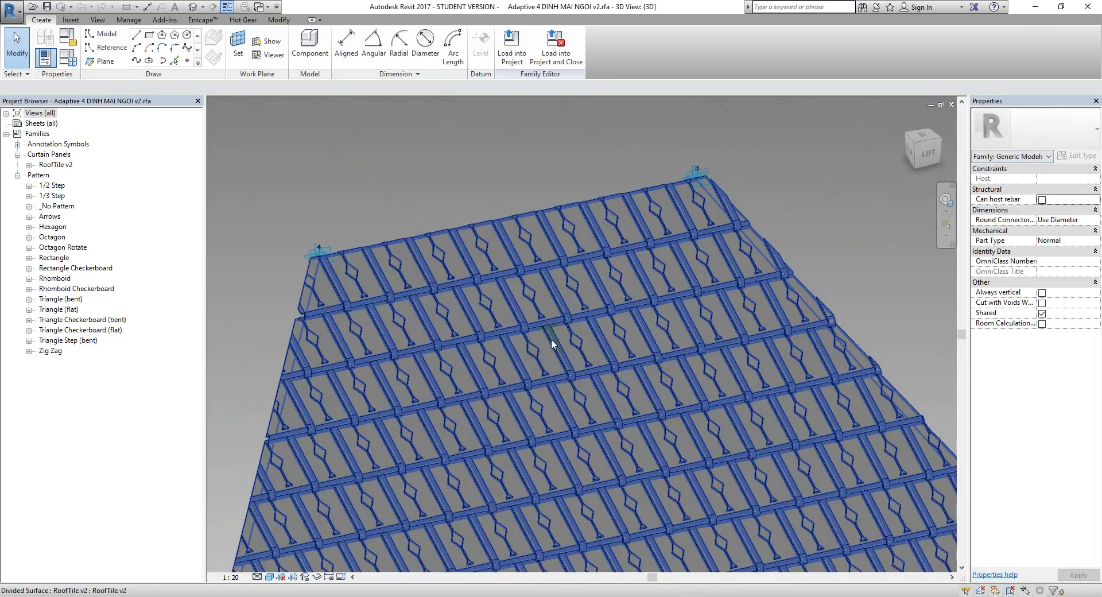
{"action": "middle_click_drag", "start_coordinate": [425, 293], "coordinate": [377, 304]}
{"action": "scroll", "coordinate": [423, 336], "scroll_direction": "up", "scroll_amount": 2}
{"action": "scroll", "coordinate": [422, 336], "scroll_direction": "down", "scroll_amount": 2}
{"action": "middle_click_drag", "start_coordinate": [422, 336], "coordinate": [436, 250]}
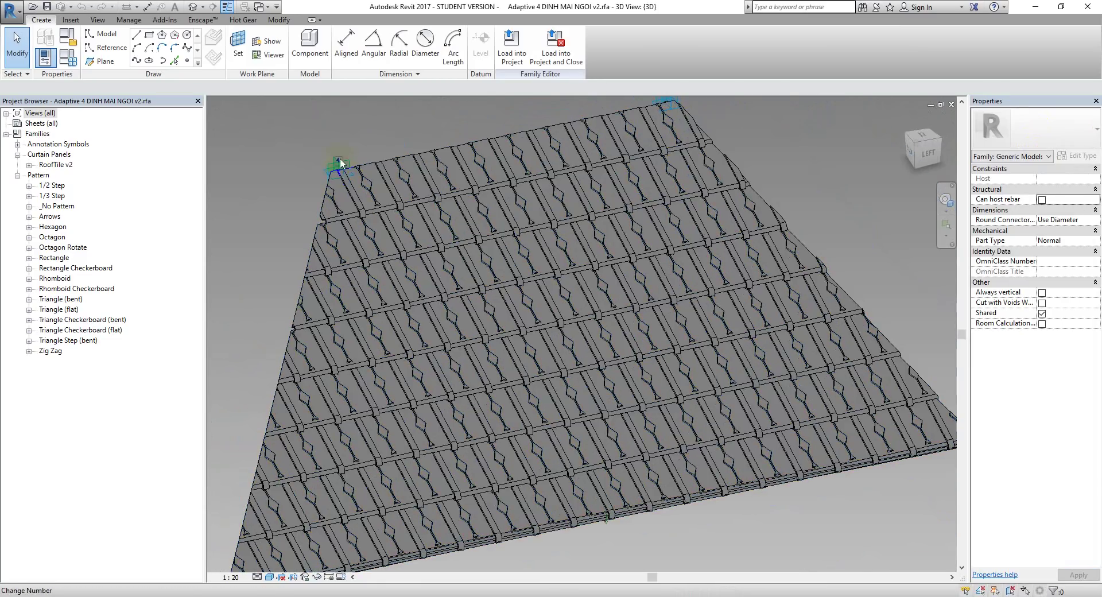
- Select one RoofTile v2 panel, review its type properties, and open its family for editing
{"action": "key", "text": "Tab"}
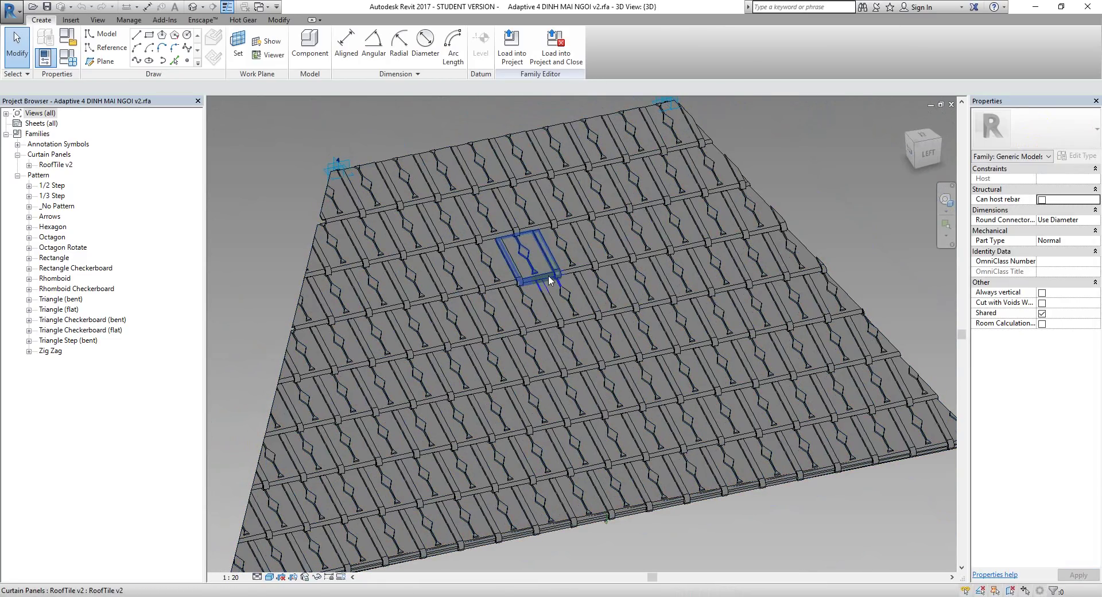
{"action": "left_click", "coordinate": [549, 273]}
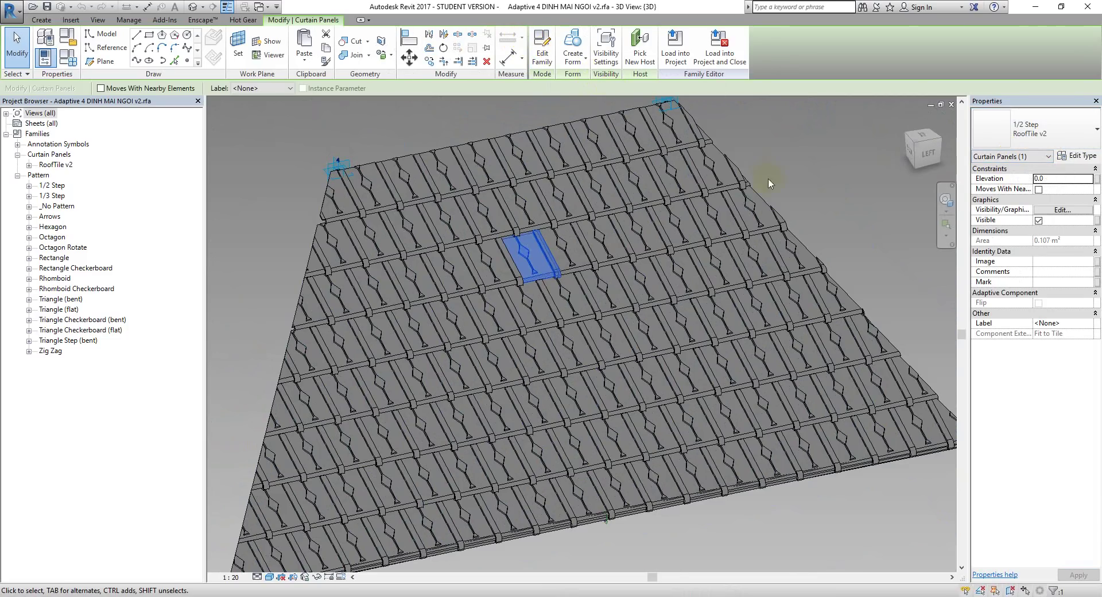
{"action": "middle_click_drag", "start_coordinate": [770, 184], "coordinate": [702, 278]}
{"action": "scroll", "coordinate": [632, 278], "scroll_direction": "up", "scroll_amount": 3}
{"action": "left_click", "coordinate": [1079, 155]}
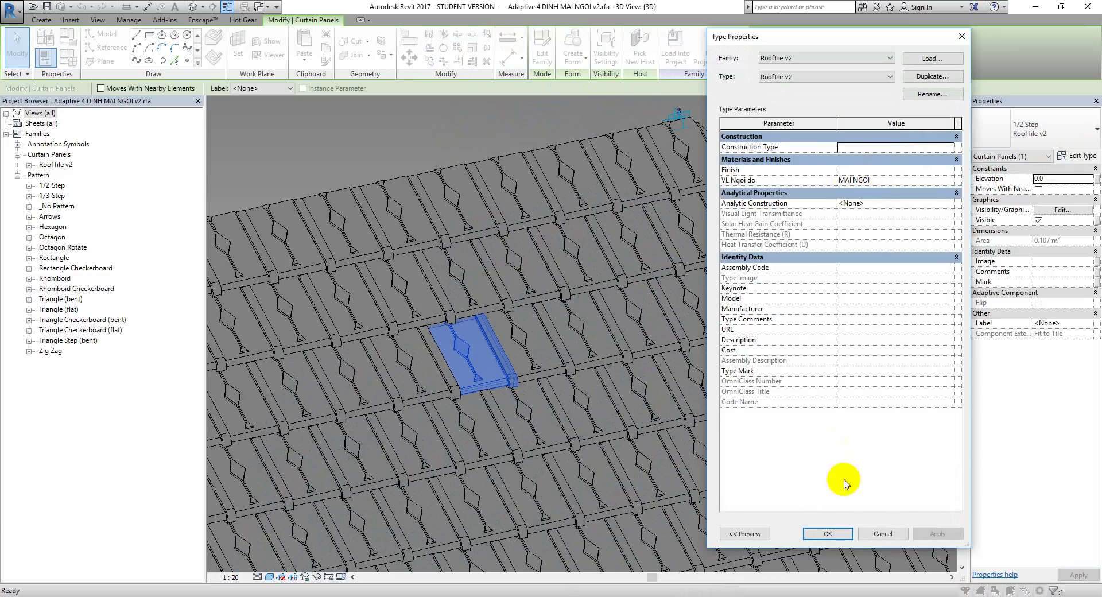
{"action": "left_click", "coordinate": [882, 533]}
{"action": "left_click", "coordinate": [1080, 156]}
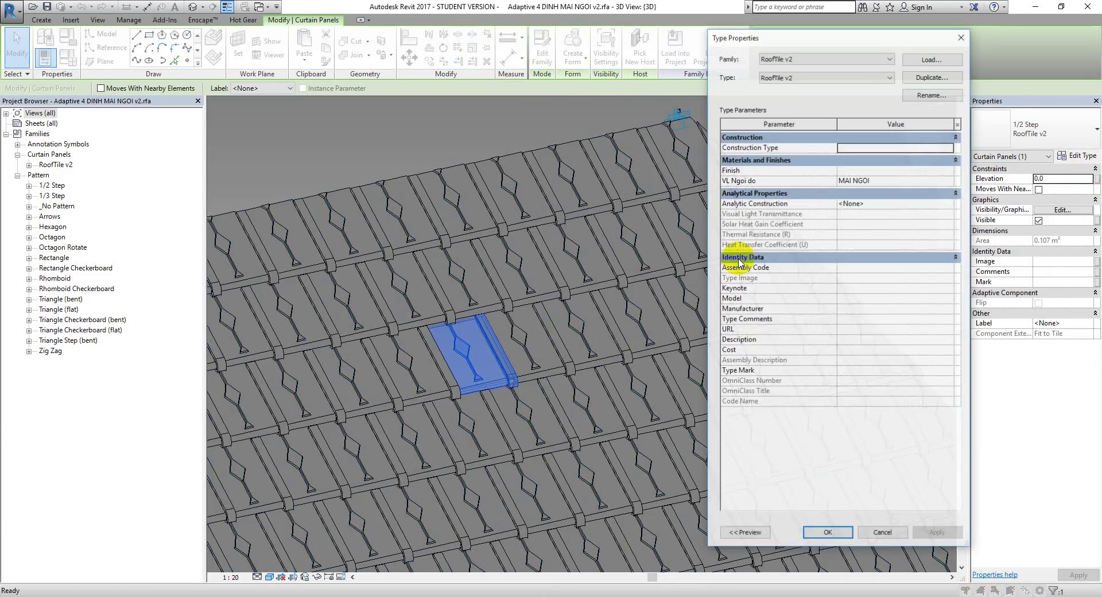
{"action": "left_click", "coordinate": [882, 533]}
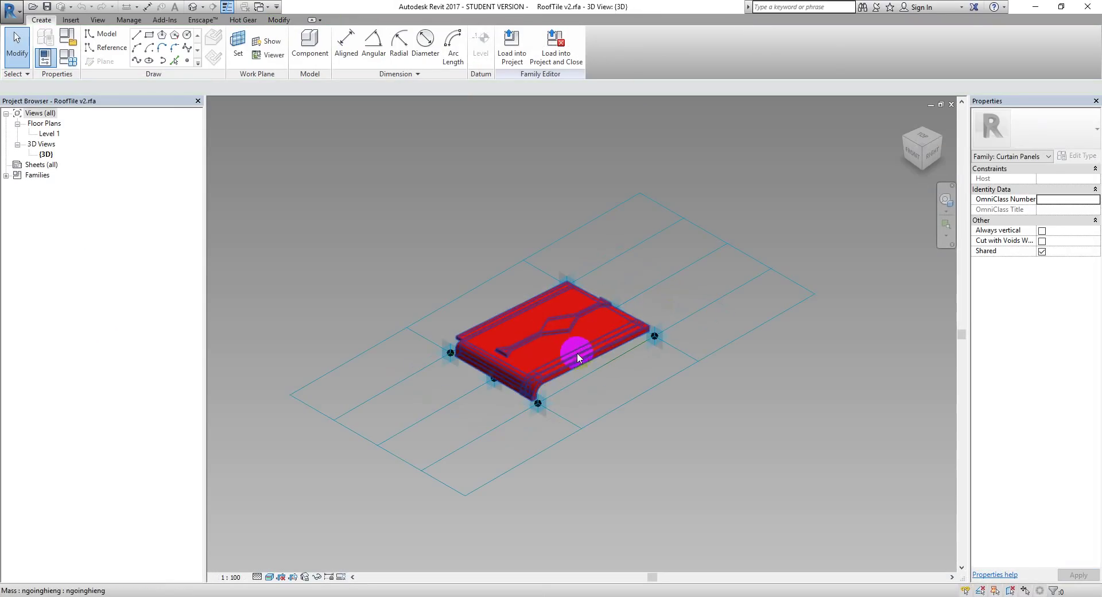
- Check the tile mass's type properties, then open the ngoinghieng mass family in 3D
{"action": "left_click", "coordinate": [577, 368]}
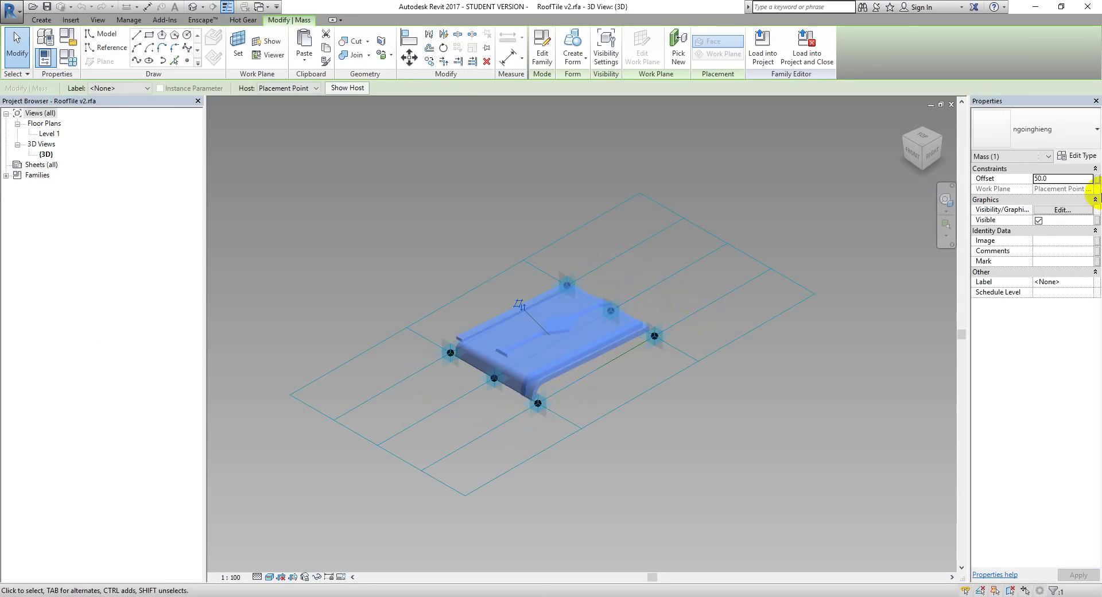
{"action": "left_click", "coordinate": [1085, 156]}
{"action": "key", "text": "Escape"}
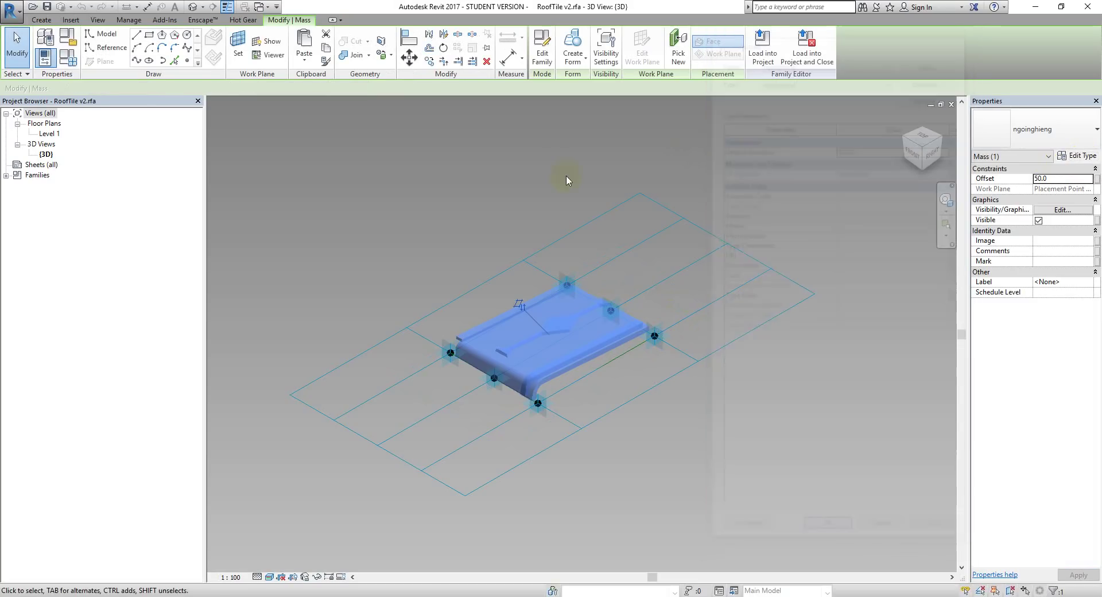
{"action": "left_click", "coordinate": [542, 56]}
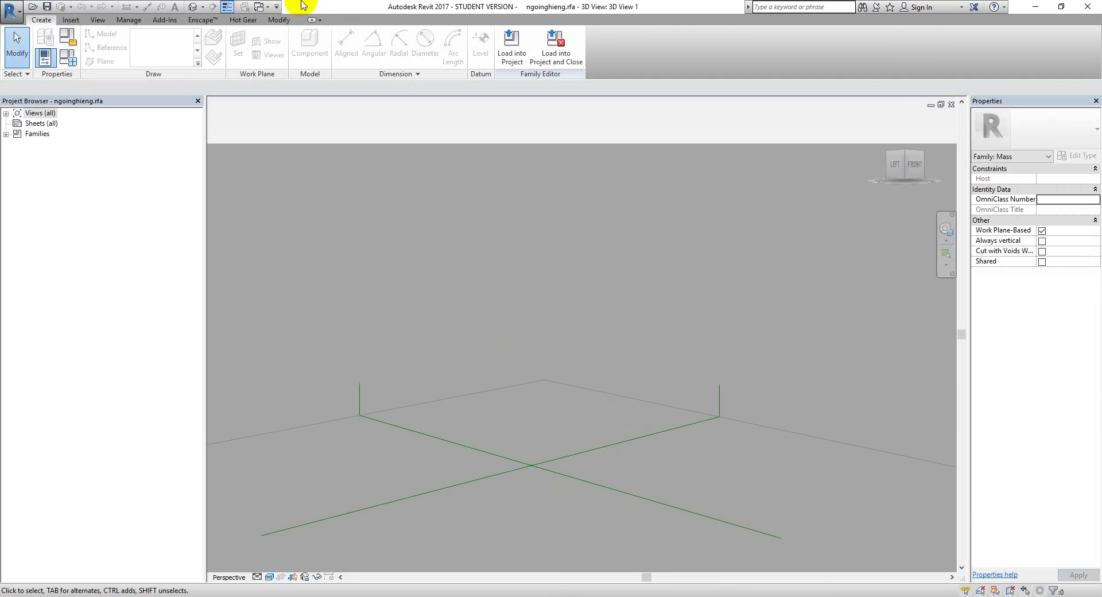
{"action": "left_click", "coordinate": [193, 8]}
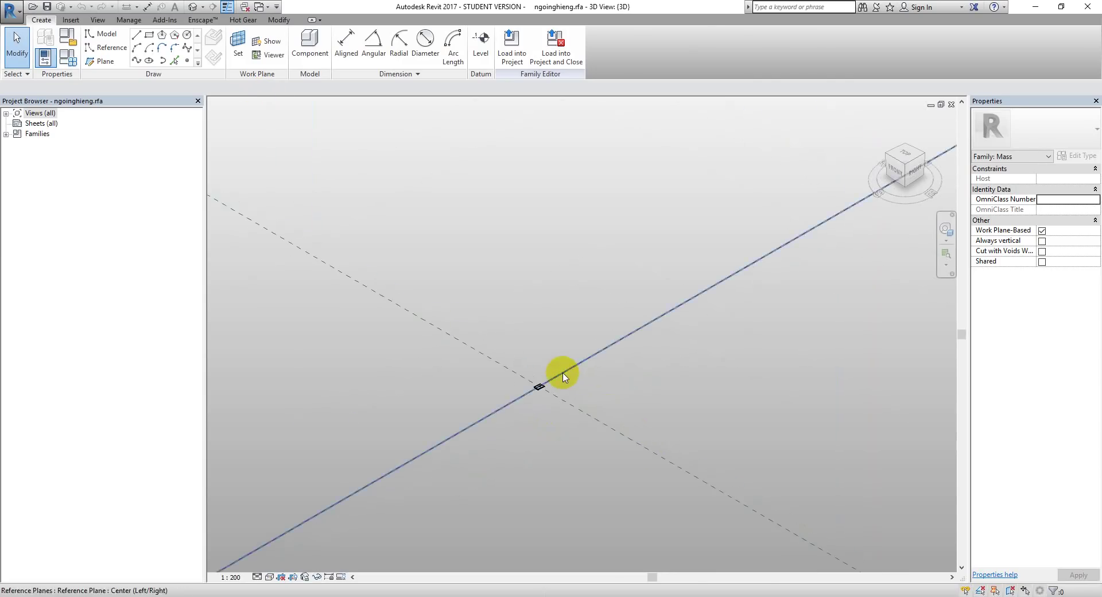
- Zoom and pan around the ngoinghieng tile form, selecting the whole form to inspect it
{"action": "scroll", "coordinate": [519, 388], "scroll_direction": "up", "scroll_amount": 5}
{"action": "scroll", "coordinate": [539, 375], "scroll_direction": "up", "scroll_amount": 2}
{"action": "scroll", "coordinate": [560, 366], "scroll_direction": "up", "scroll_amount": 2}
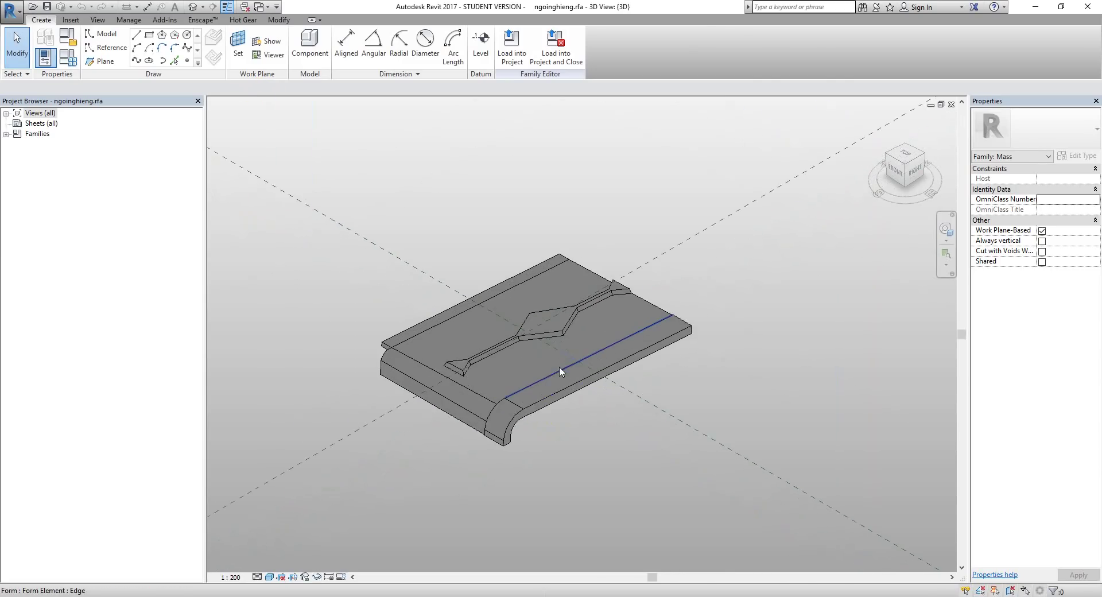
{"action": "scroll", "coordinate": [575, 366], "scroll_direction": "up", "scroll_amount": 3}
{"action": "middle_click_drag", "start_coordinate": [634, 288], "coordinate": [784, 298]}
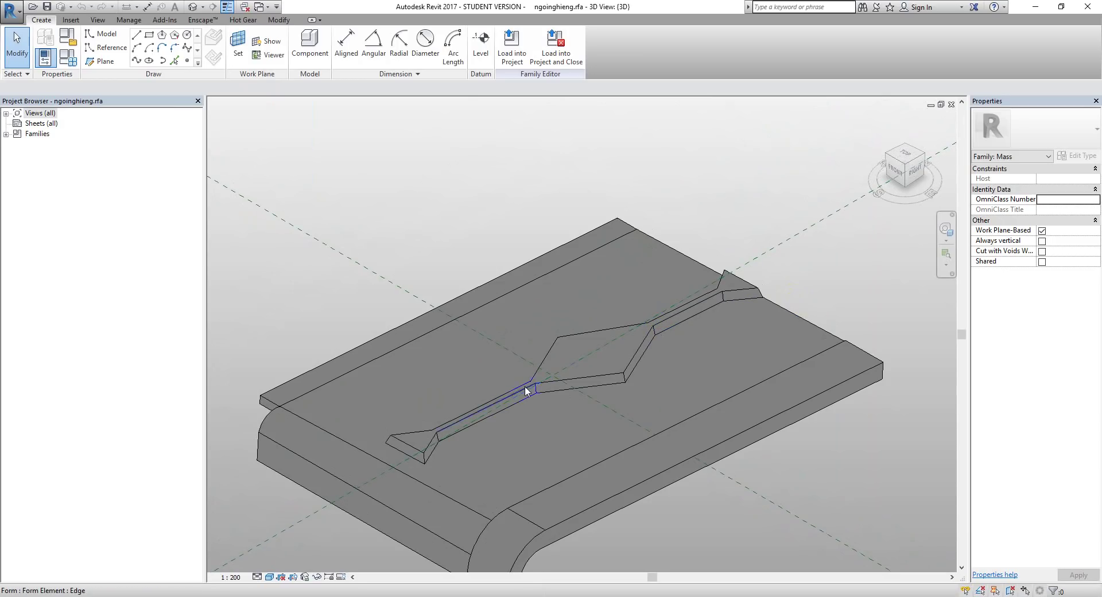
{"action": "key", "text": "Tab"}
{"action": "left_click", "coordinate": [575, 378]}
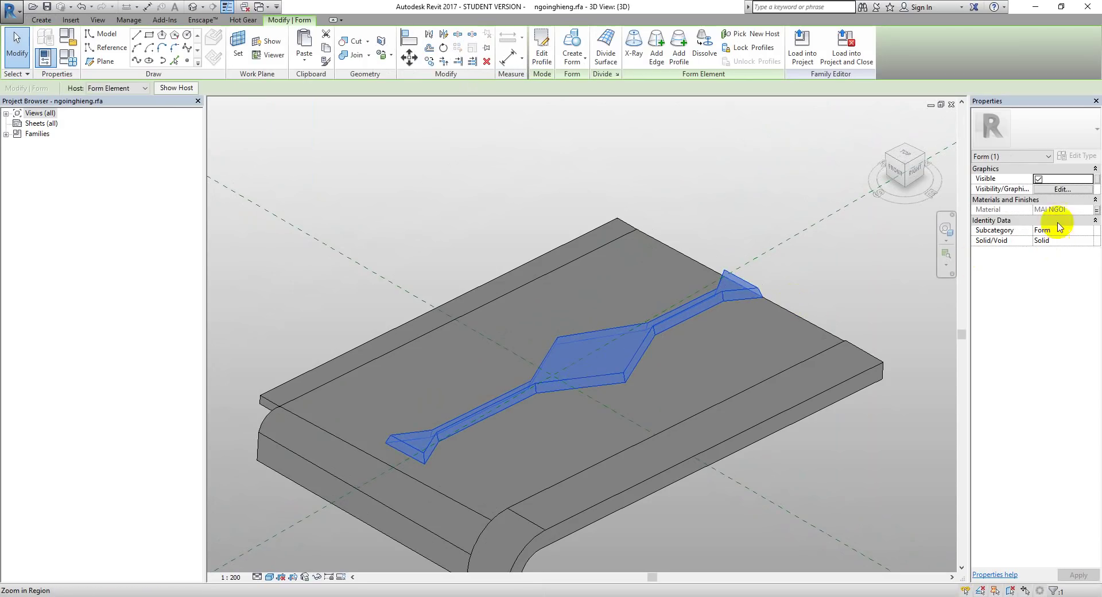
{"action": "left_click", "coordinate": [723, 190]}
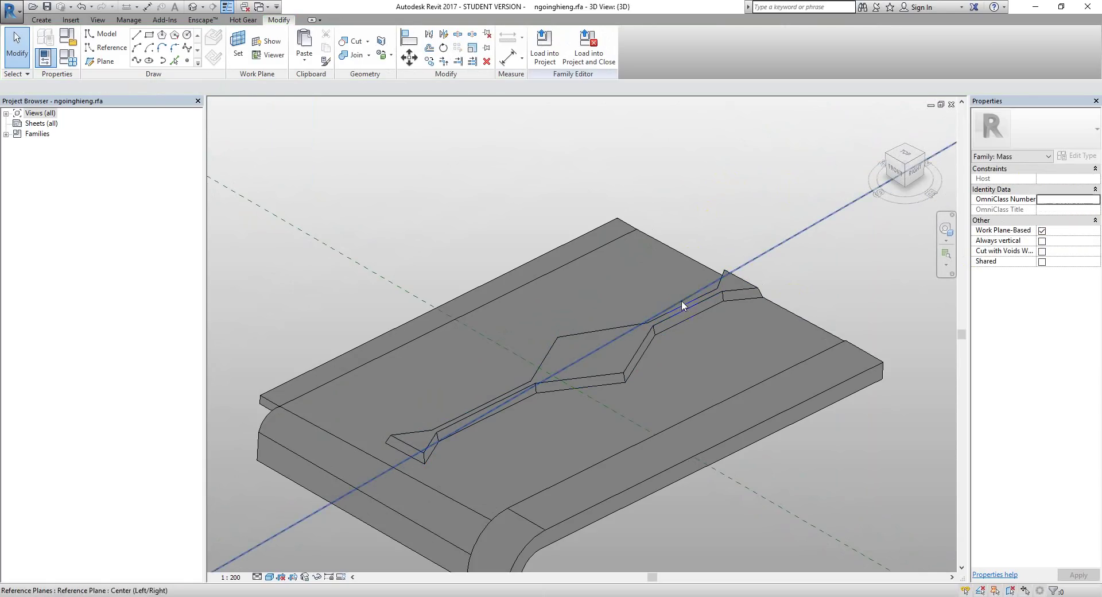
{"action": "scroll", "coordinate": [652, 239], "scroll_direction": "down", "scroll_amount": 3}
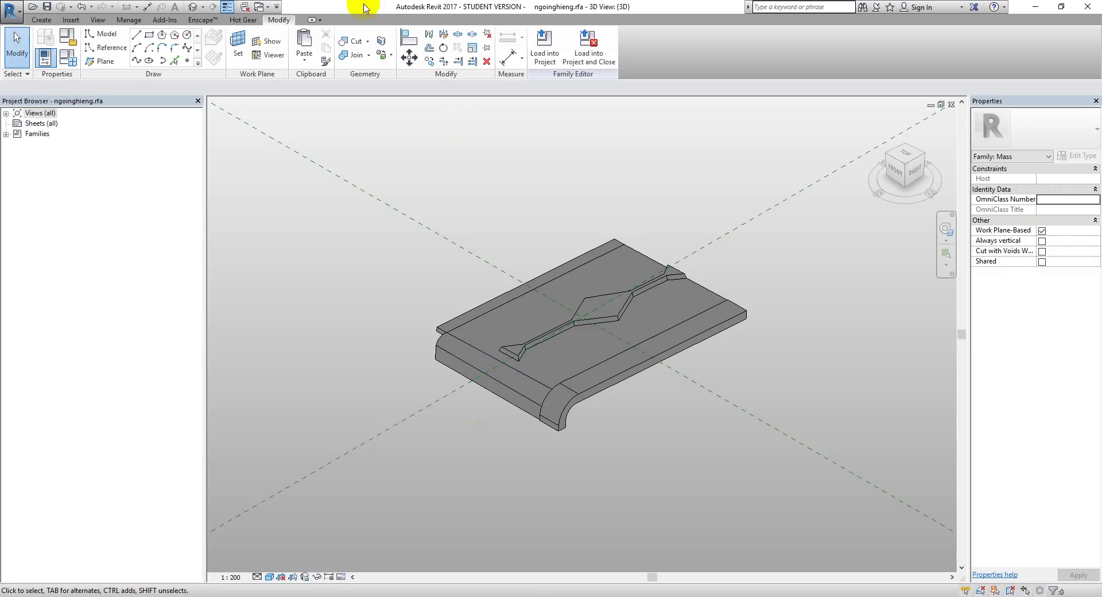
{"action": "left_click", "coordinate": [262, 13]}
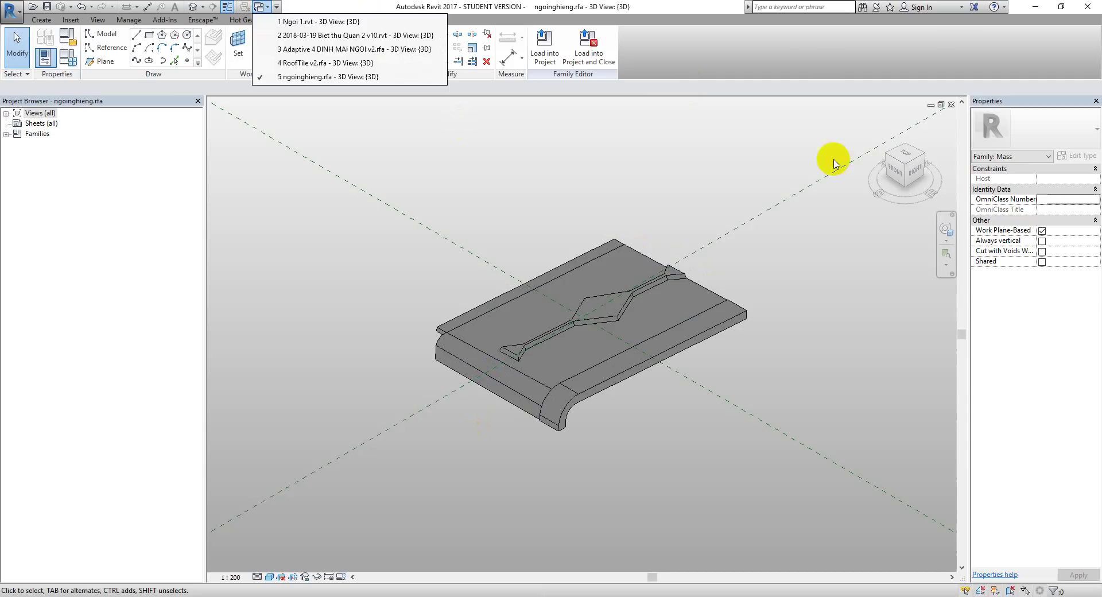
- Close the ngoinghieng, RoofTile v2 and adaptive roof family windows, answering the save prompt
{"action": "left_click", "coordinate": [951, 104]}
{"action": "left_click", "coordinate": [577, 311]}
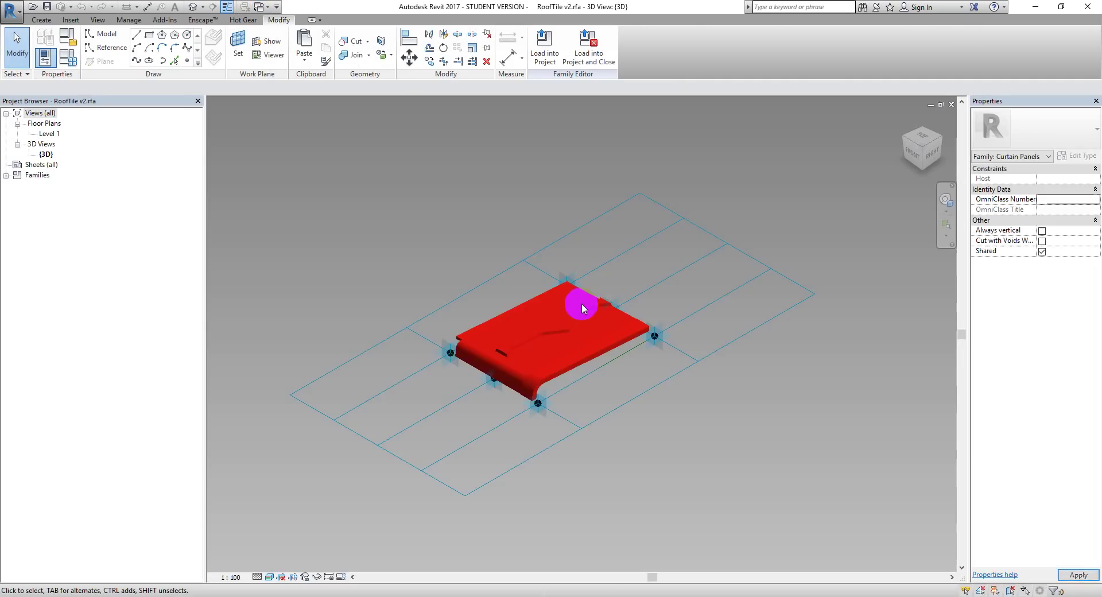
{"action": "left_click", "coordinate": [951, 105]}
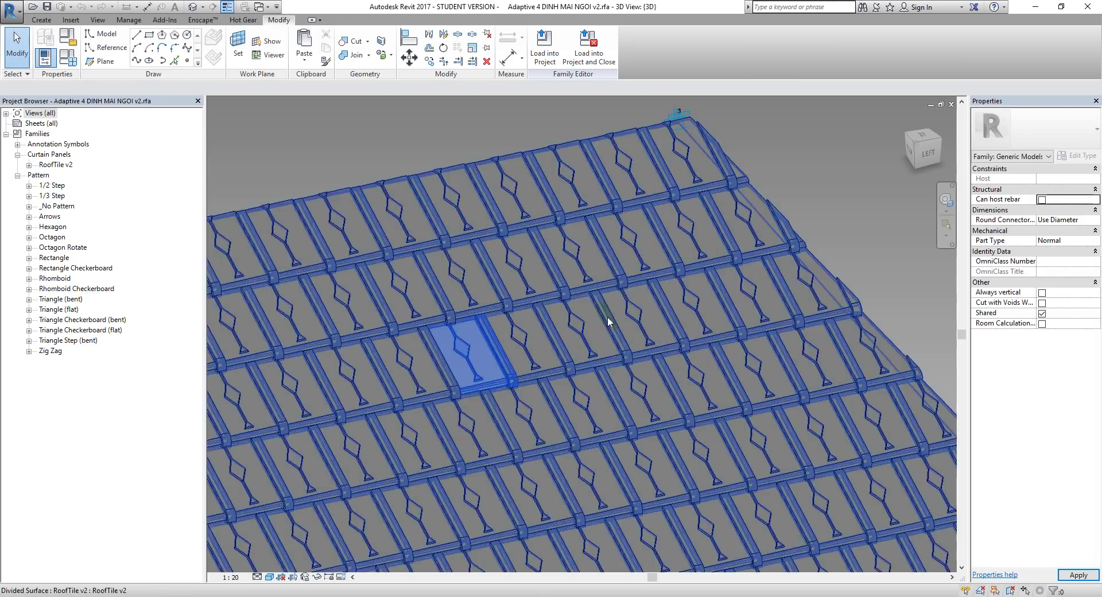
{"action": "scroll", "coordinate": [607, 315], "scroll_direction": "down", "scroll_amount": 5}
{"action": "scroll", "coordinate": [646, 270], "scroll_direction": "down", "scroll_amount": 3}
{"action": "left_click", "coordinate": [951, 104]}
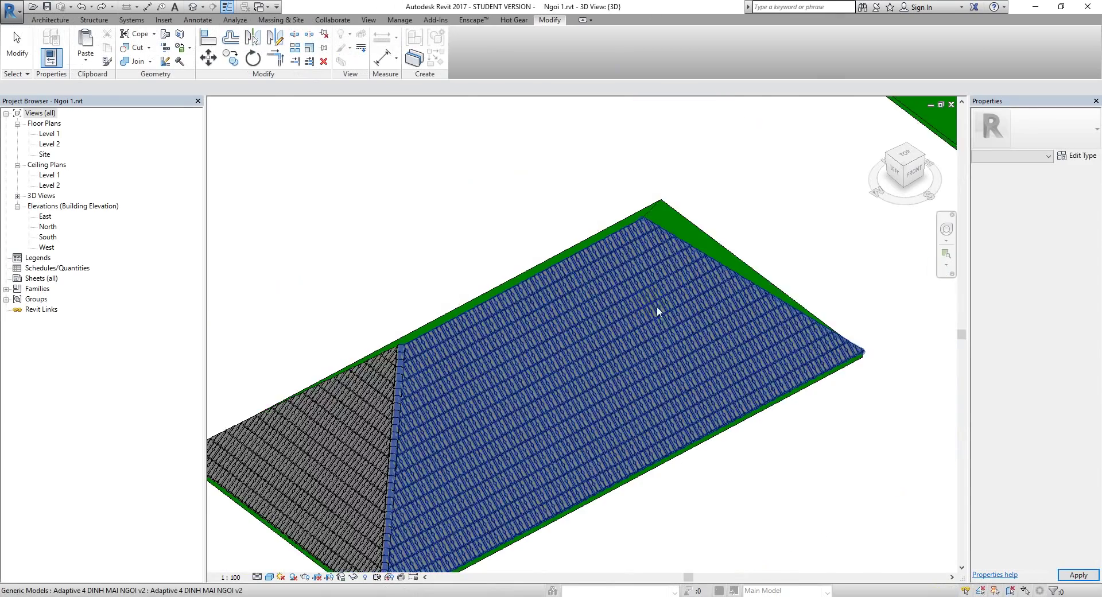
- Pan, zoom and orbit the Ngoi 1 project view to centre the grey tiled roof slope
{"action": "scroll", "coordinate": [656, 306], "scroll_direction": "down", "scroll_amount": 3}
{"action": "left_click", "coordinate": [578, 402]}
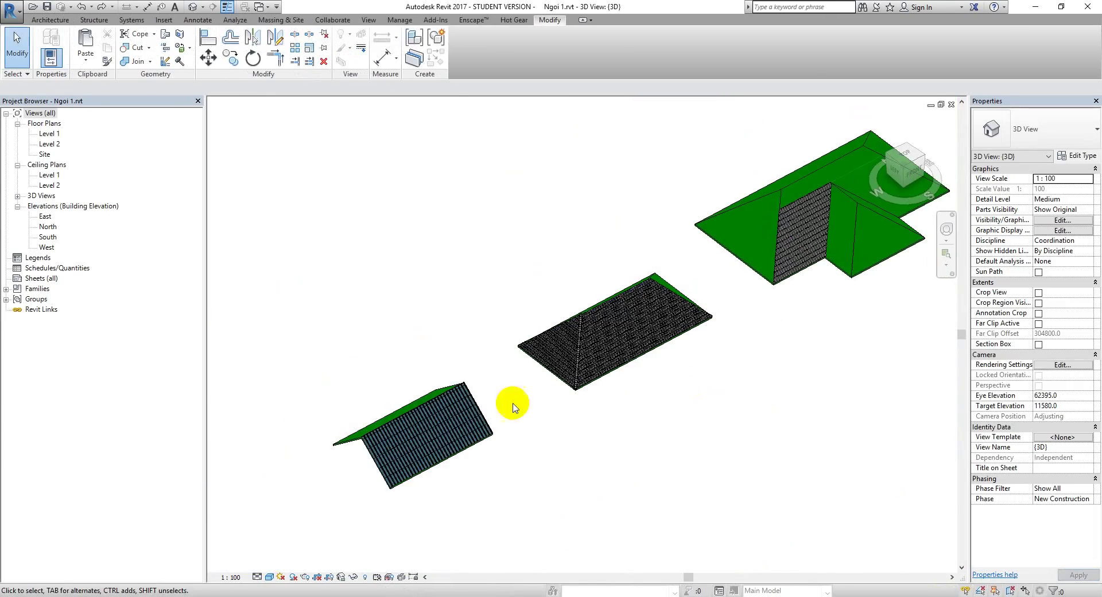
{"action": "scroll", "coordinate": [890, 253], "scroll_direction": "up", "scroll_amount": 4}
{"action": "middle_click_drag", "start_coordinate": [841, 258], "coordinate": [752, 388]}
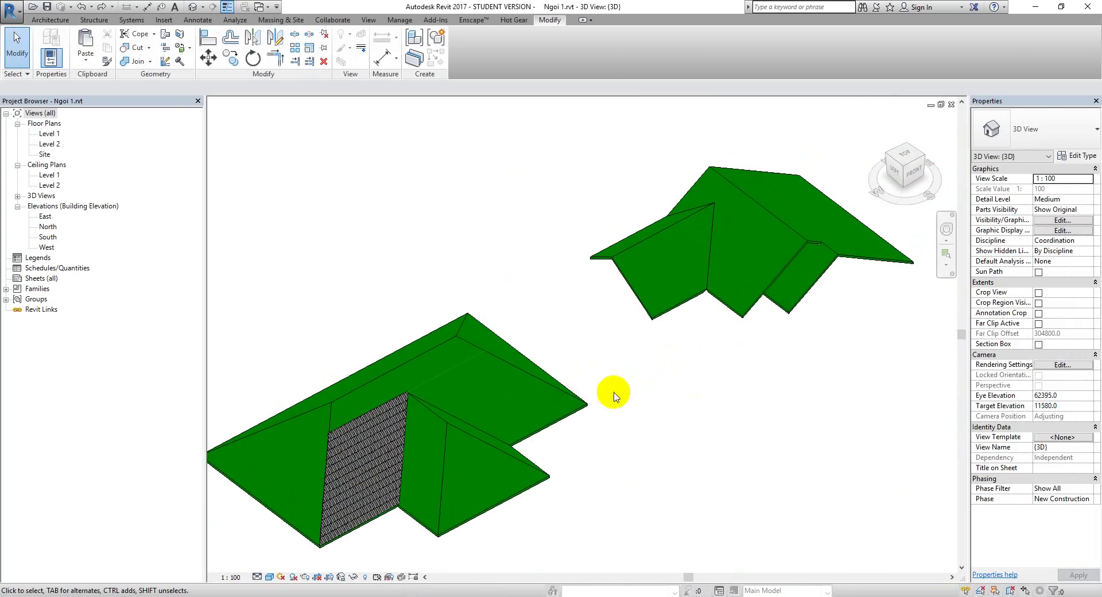
{"action": "middle_click_drag", "start_coordinate": [571, 443], "coordinate": [620, 431]}
{"action": "scroll", "coordinate": [657, 299], "scroll_direction": "up", "scroll_amount": 3}
{"action": "scroll", "coordinate": [463, 329], "scroll_direction": "up", "scroll_amount": 2}
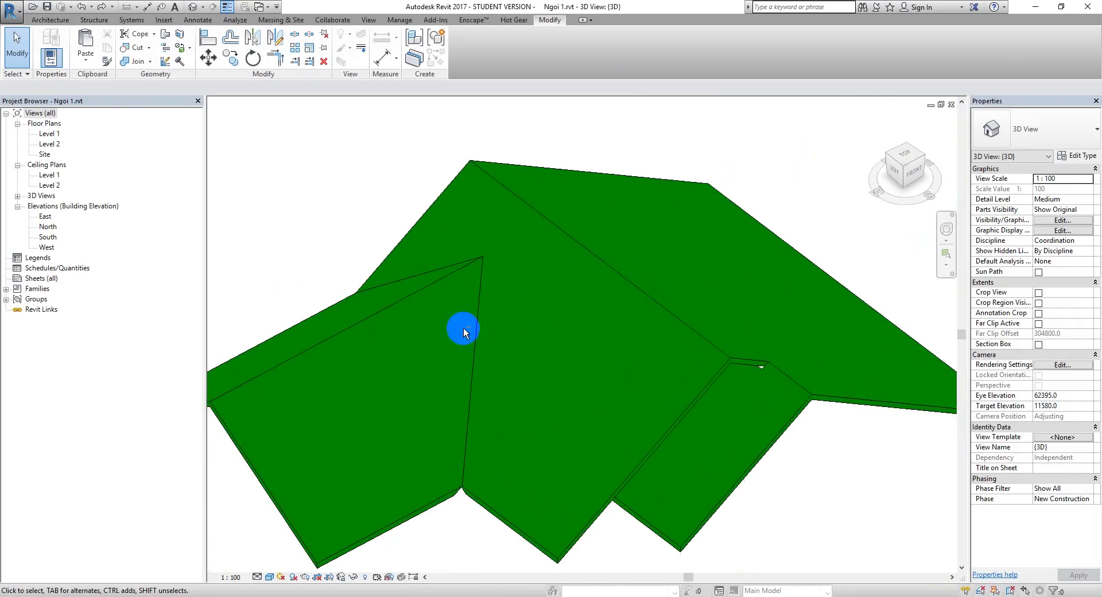
{"action": "scroll", "coordinate": [485, 302], "scroll_direction": "up", "scroll_amount": 2}
{"action": "scroll", "coordinate": [485, 258], "scroll_direction": "down", "scroll_amount": 1}
{"action": "scroll", "coordinate": [578, 362], "scroll_direction": "down", "scroll_amount": 3}
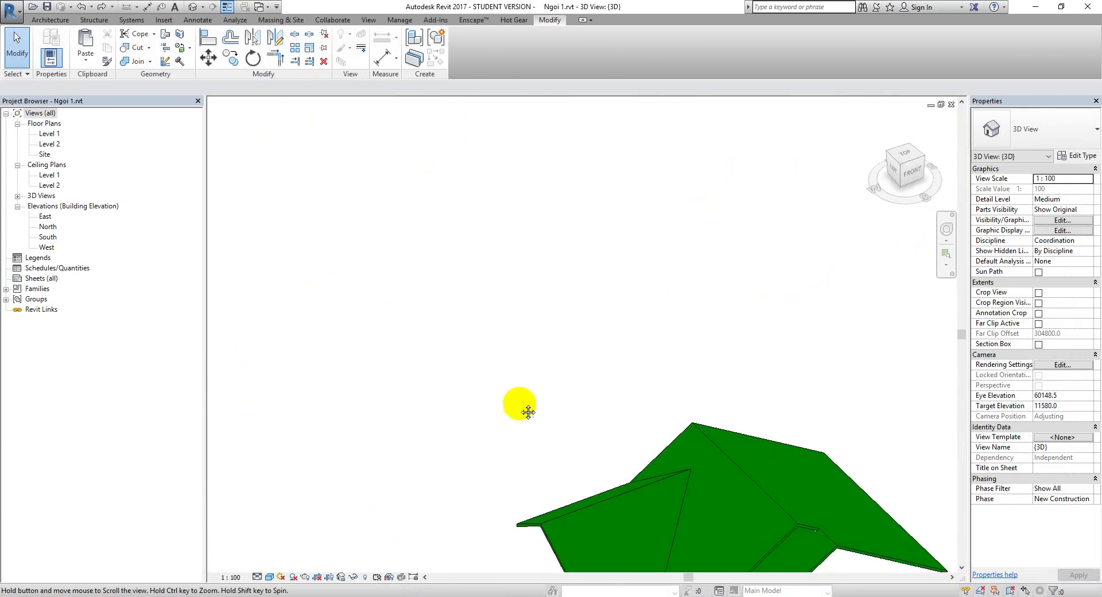
{"action": "scroll", "coordinate": [585, 403], "scroll_direction": "up", "scroll_amount": 3}
{"action": "middle_click_drag", "start_coordinate": [611, 394], "coordinate": [473, 428], "text": "shift"}
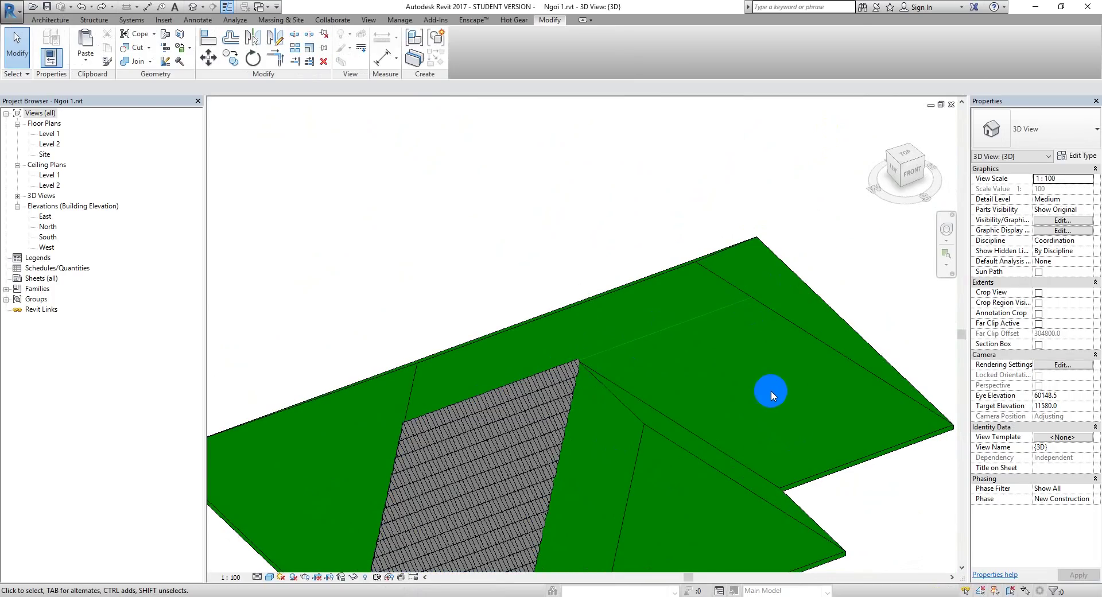
{"action": "middle_click_drag", "start_coordinate": [808, 395], "coordinate": [705, 418]}
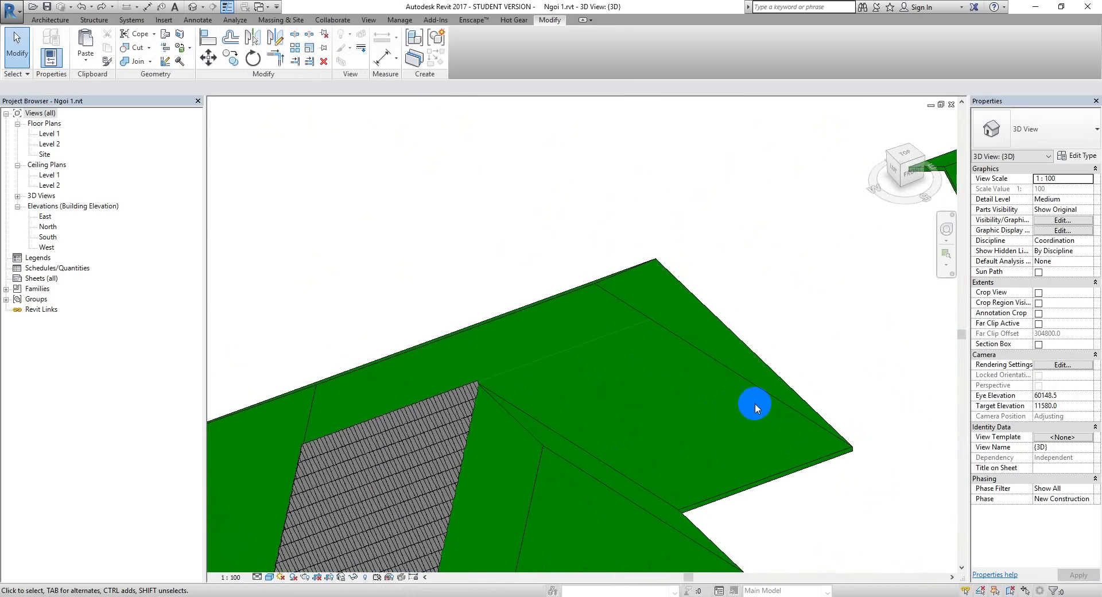
{"action": "mouse_move", "coordinate": [769, 391]}
{"action": "middle_mouse_down"}
{"action": "mouse_move", "coordinate": [830, 389]}
{"action": "mouse_move", "coordinate": [928, 305]}
{"action": "middle_mouse_up"}
{"action": "scroll", "coordinate": [630, 329], "scroll_direction": "up", "scroll_amount": 2}
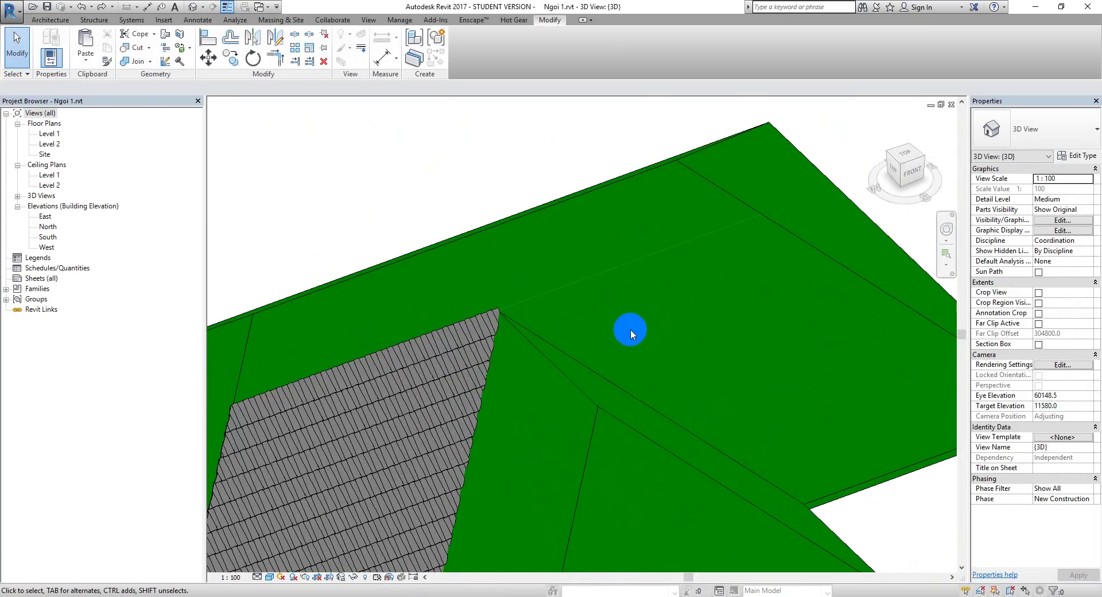
{"action": "scroll", "coordinate": [492, 356], "scroll_direction": "up", "scroll_amount": 2}
- Edit one tile panel's Rooftile Pattern v1 family and load it into Ngoi 1.rvt, cancelling placement
{"action": "key", "text": "Tab"}
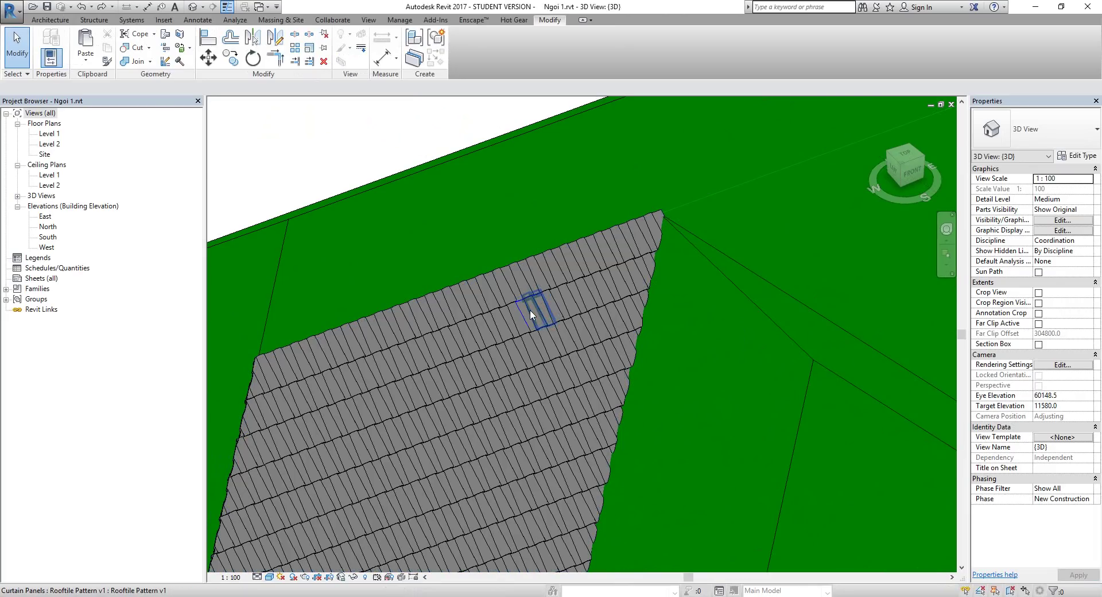
{"action": "left_click", "coordinate": [530, 309]}
{"action": "left_click", "coordinate": [469, 57]}
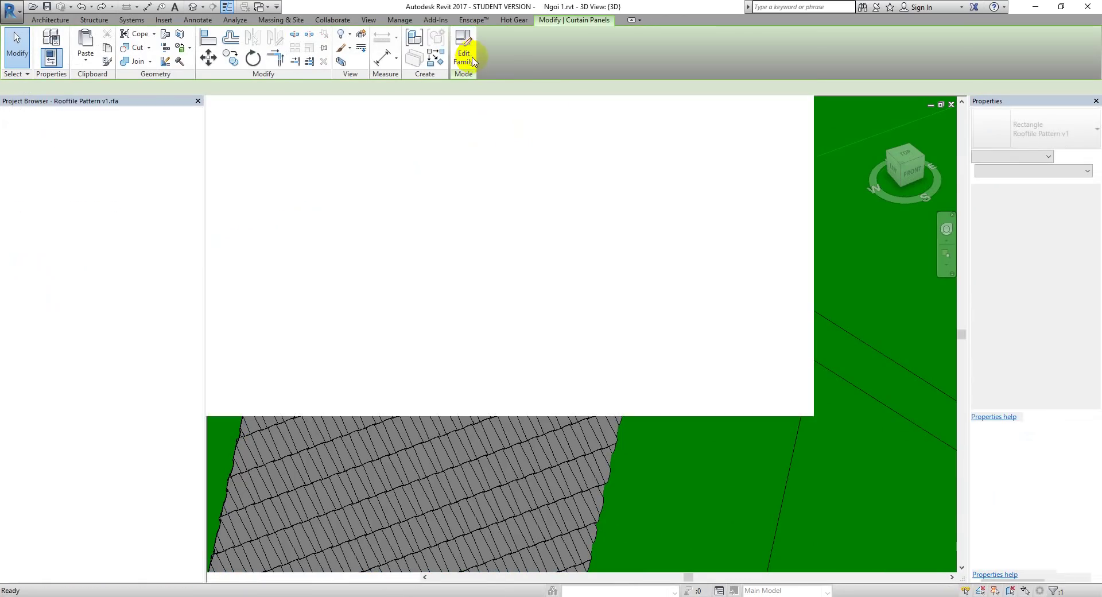
{"action": "scroll", "coordinate": [545, 344], "scroll_direction": "up", "scroll_amount": 2}
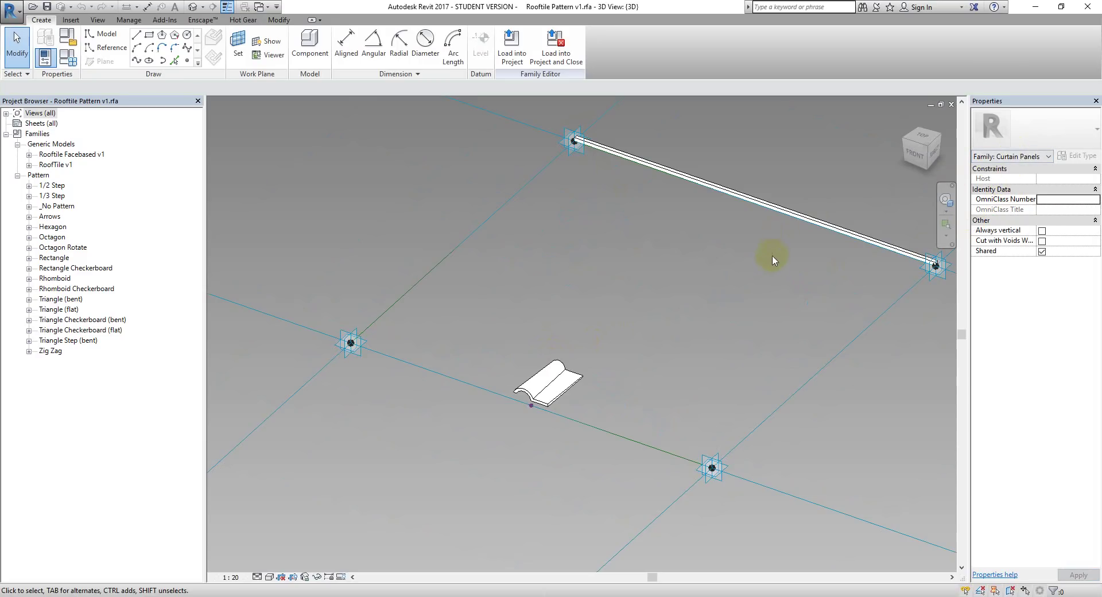
{"action": "left_click", "coordinate": [513, 54]}
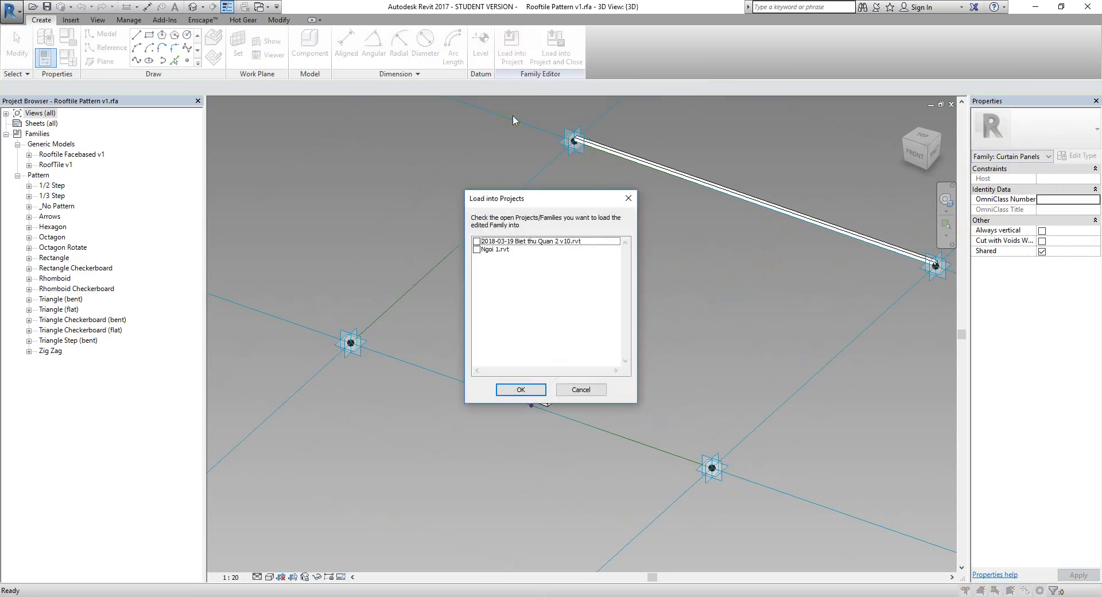
{"action": "left_click", "coordinate": [477, 249]}
{"action": "left_click", "coordinate": [521, 389]}
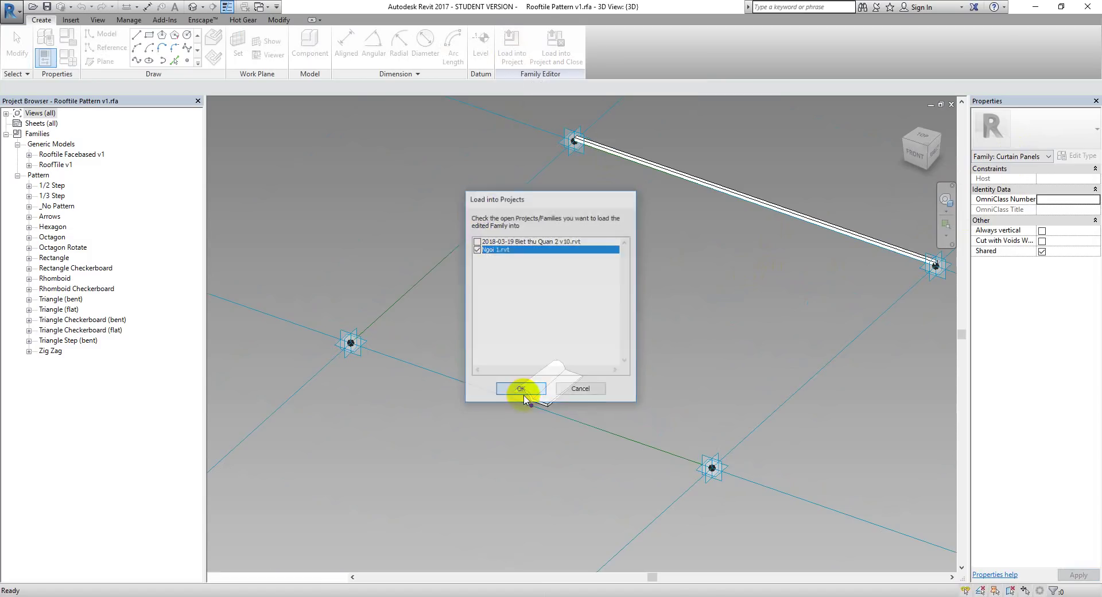
{"action": "key", "text": "Escape"}
{"action": "scroll", "coordinate": [482, 266], "scroll_direction": "down", "scroll_amount": 5}
{"action": "scroll", "coordinate": [450, 258], "scroll_direction": "up", "scroll_amount": 5}
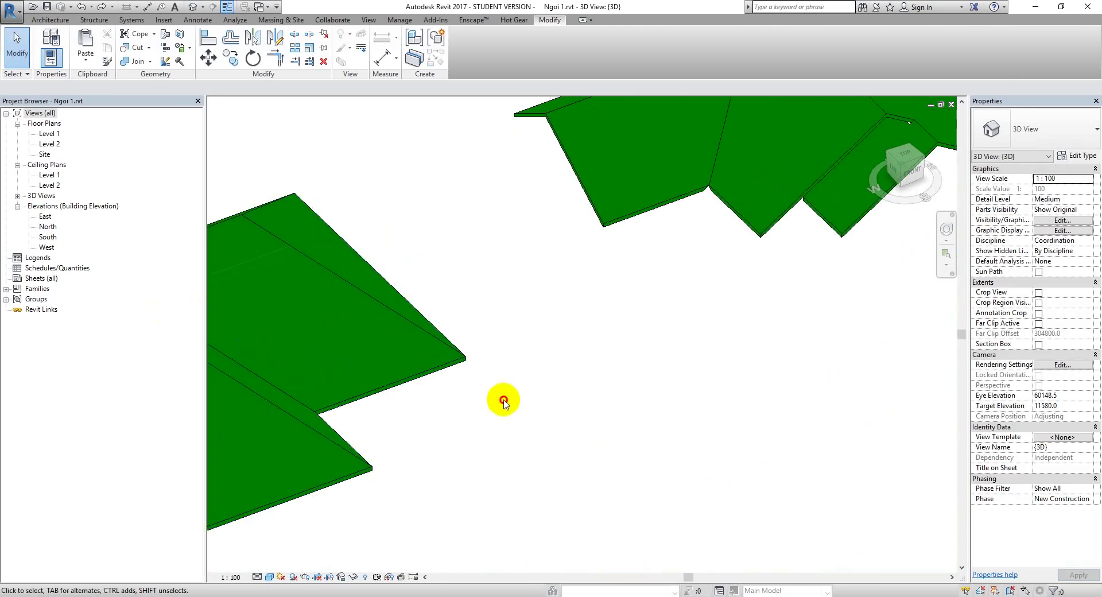
{"action": "middle_click_drag", "start_coordinate": [505, 399], "coordinate": [563, 390]}
{"action": "scroll", "coordinate": [563, 390], "scroll_direction": "down", "scroll_amount": 3}
{"action": "left_click", "coordinate": [554, 406]}
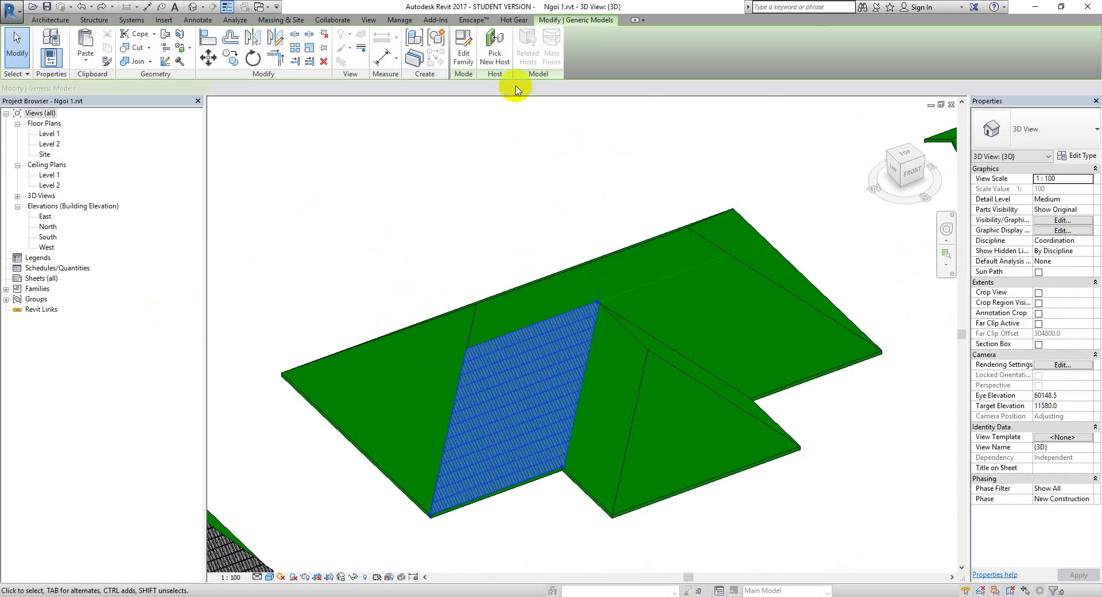
{"action": "left_click", "coordinate": [464, 47]}
{"action": "scroll", "coordinate": [584, 296], "scroll_direction": "up", "scroll_amount": 3}
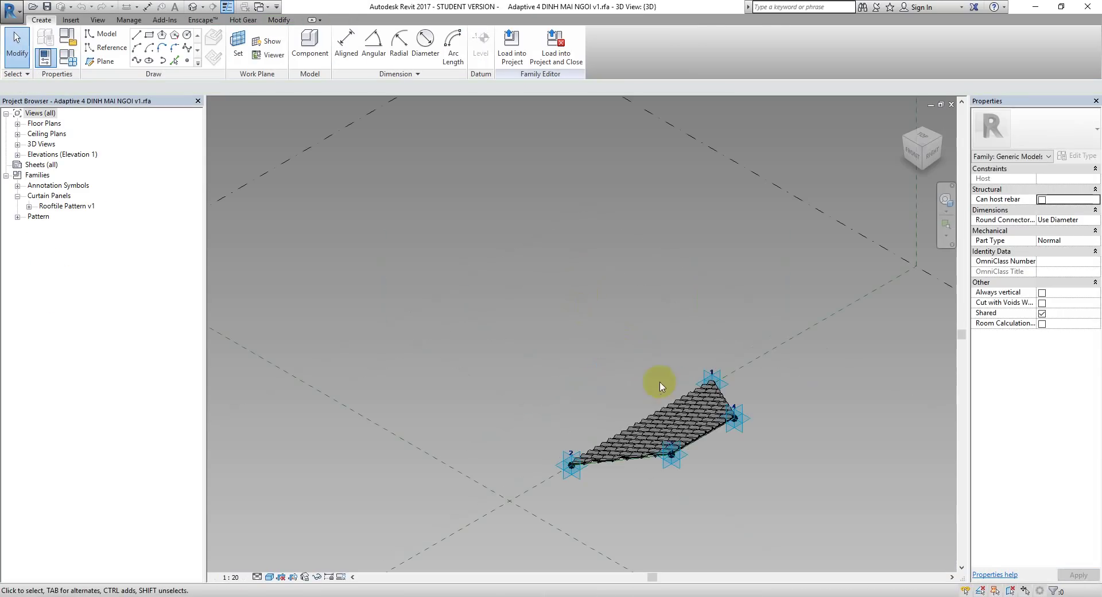
{"action": "left_click", "coordinate": [677, 412]}
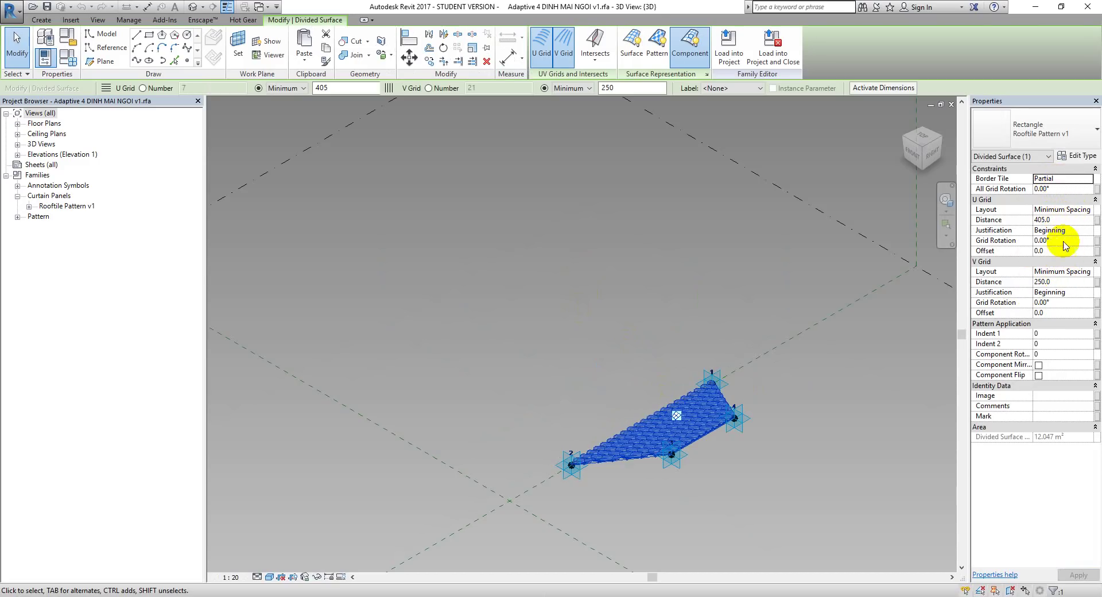
{"action": "left_click", "coordinate": [897, 374]}
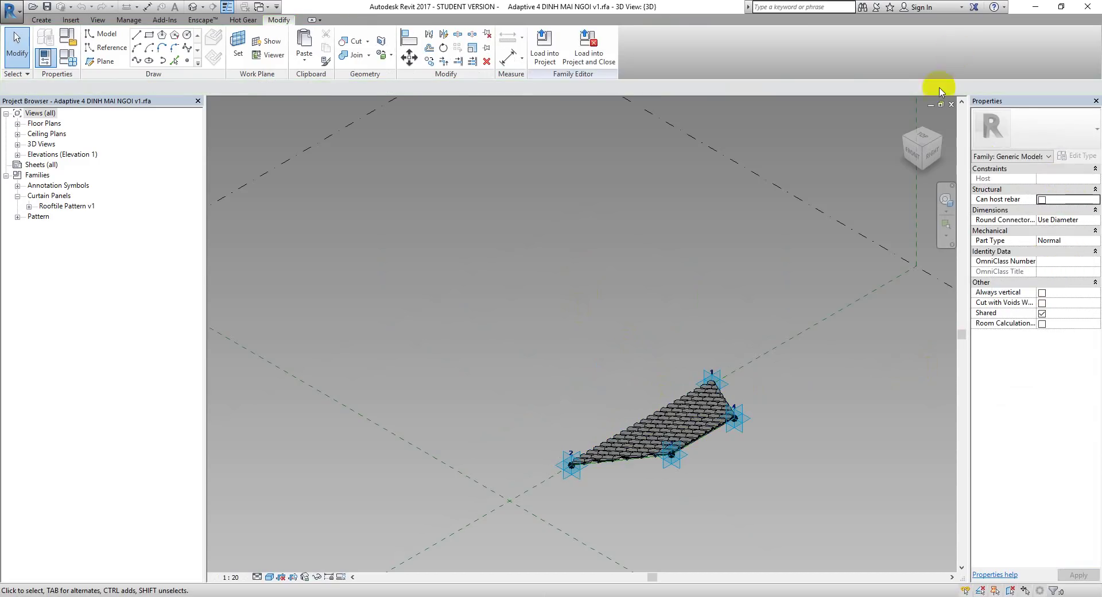
{"action": "left_click", "coordinate": [951, 104]}
- Start a new in-place mass, keeping the default name Mass 1
{"action": "middle_click_drag", "start_coordinate": [680, 239], "coordinate": [355, 380]}
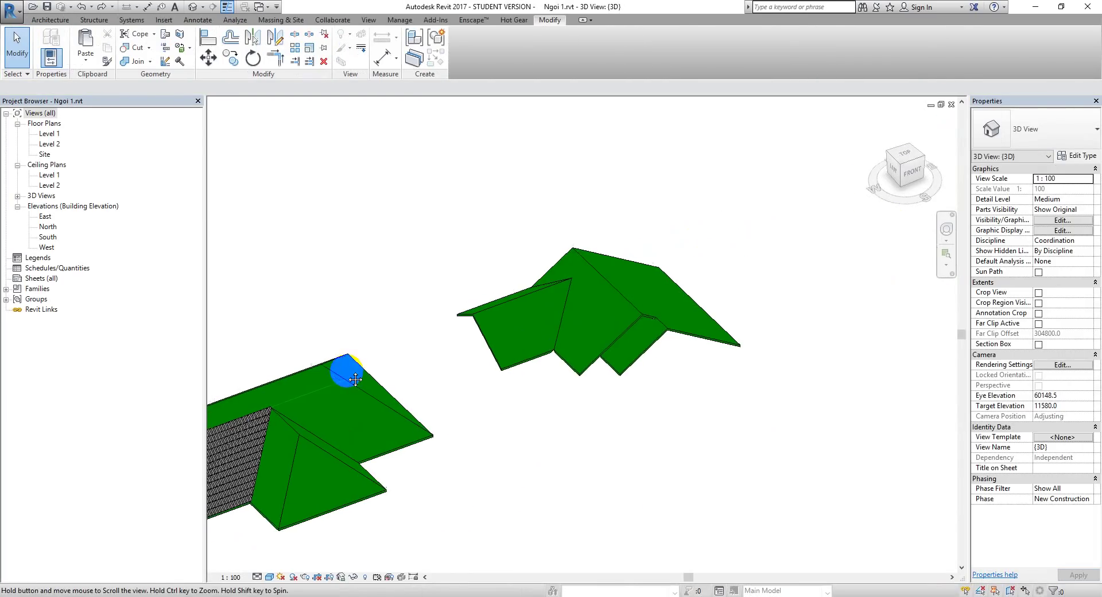
{"action": "mouse_move", "coordinate": [504, 413]}
{"action": "middle_mouse_down"}
{"action": "mouse_move", "coordinate": [537, 374]}
{"action": "mouse_move", "coordinate": [672, 276]}
{"action": "mouse_move", "coordinate": [546, 298]}
{"action": "middle_mouse_up"}
{"action": "scroll", "coordinate": [356, 251], "scroll_direction": "up", "scroll_amount": 2}
{"action": "scroll", "coordinate": [424, 253], "scroll_direction": "up", "scroll_amount": 2}
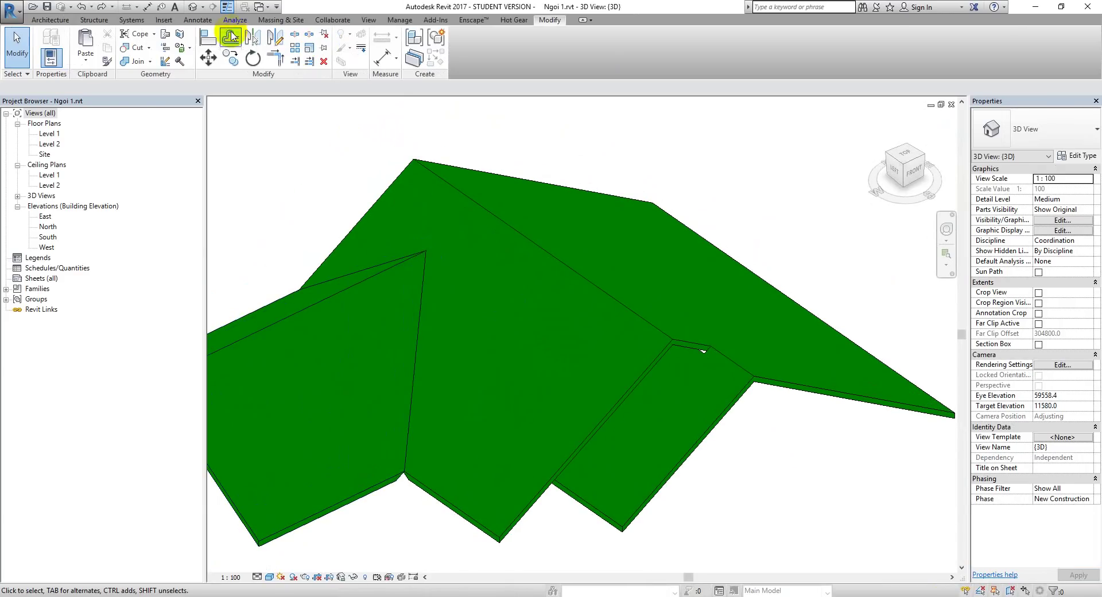
{"action": "left_click", "coordinate": [282, 20]}
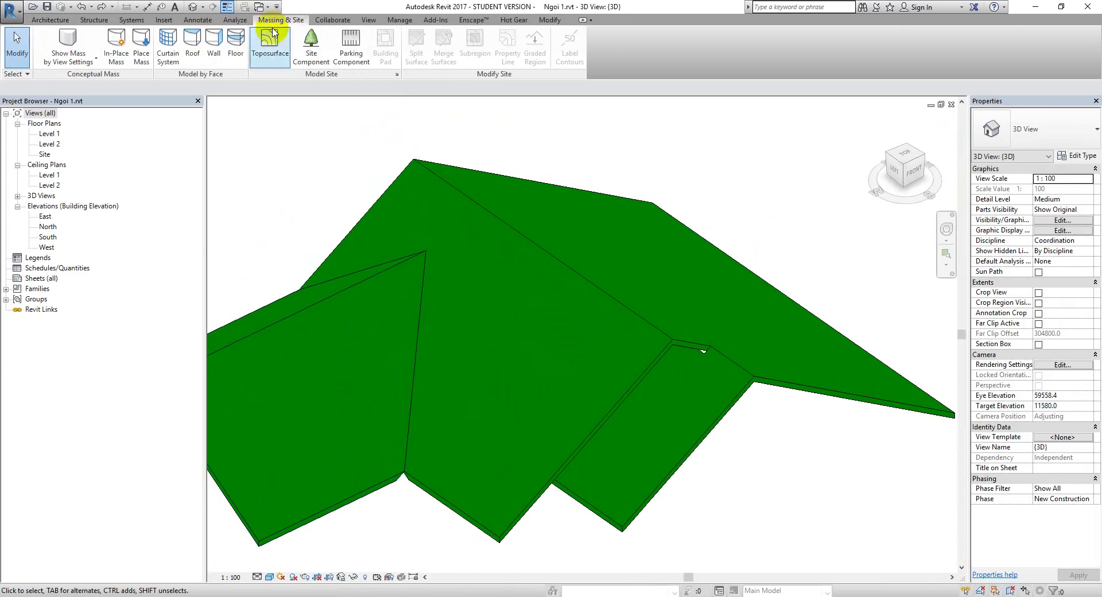
{"action": "left_click", "coordinate": [116, 46]}
{"action": "left_click", "coordinate": [556, 324]}
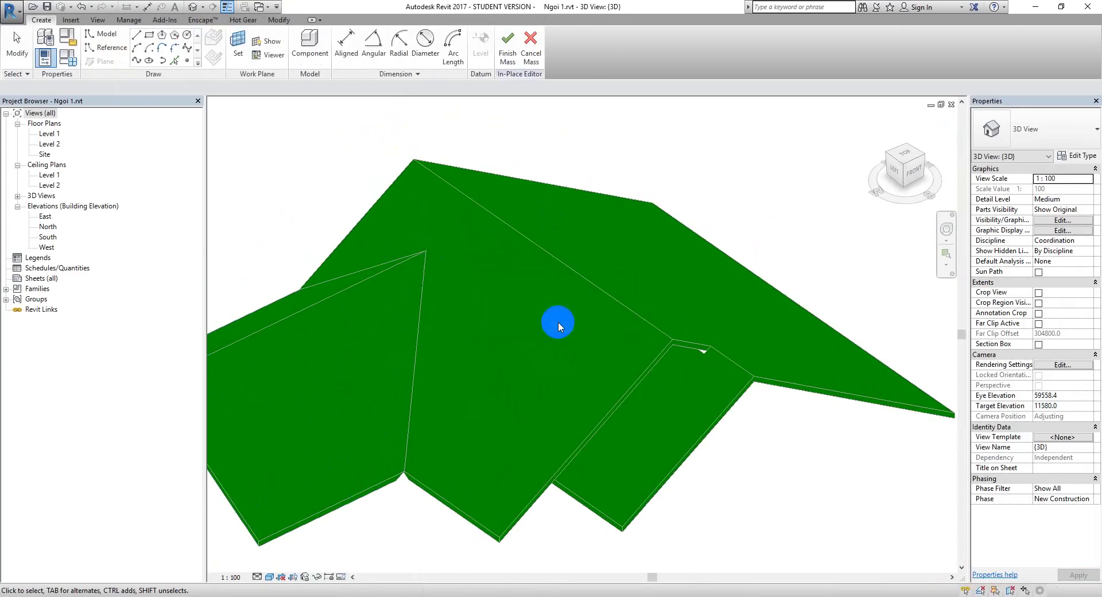
- Set the roof face as the mass's work plane and switch to drawing reference lines
{"action": "left_click", "coordinate": [238, 43]}
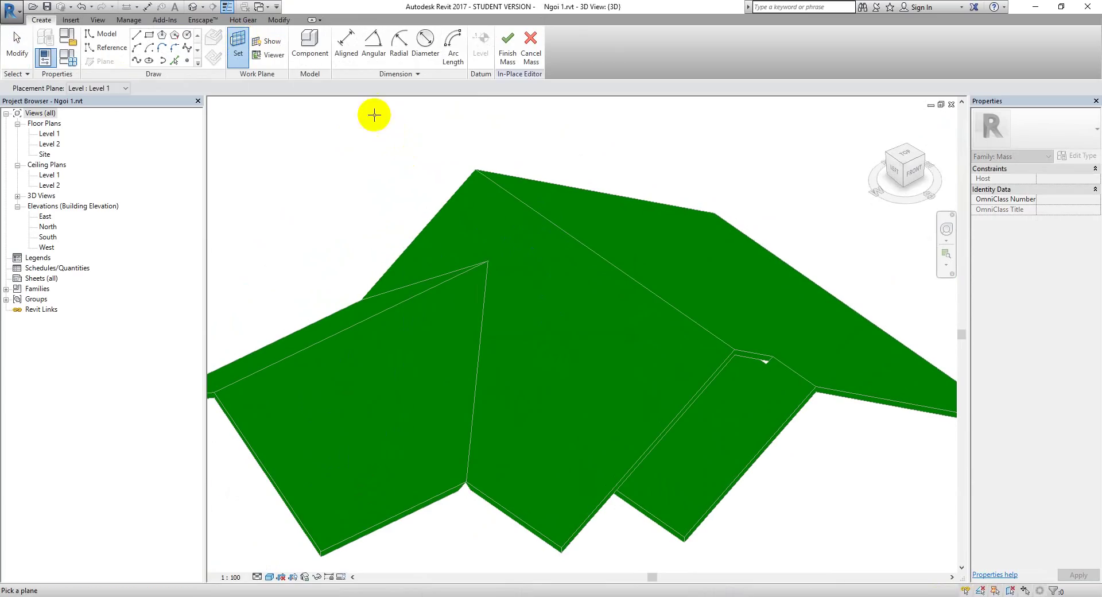
{"action": "left_click", "coordinate": [513, 196]}
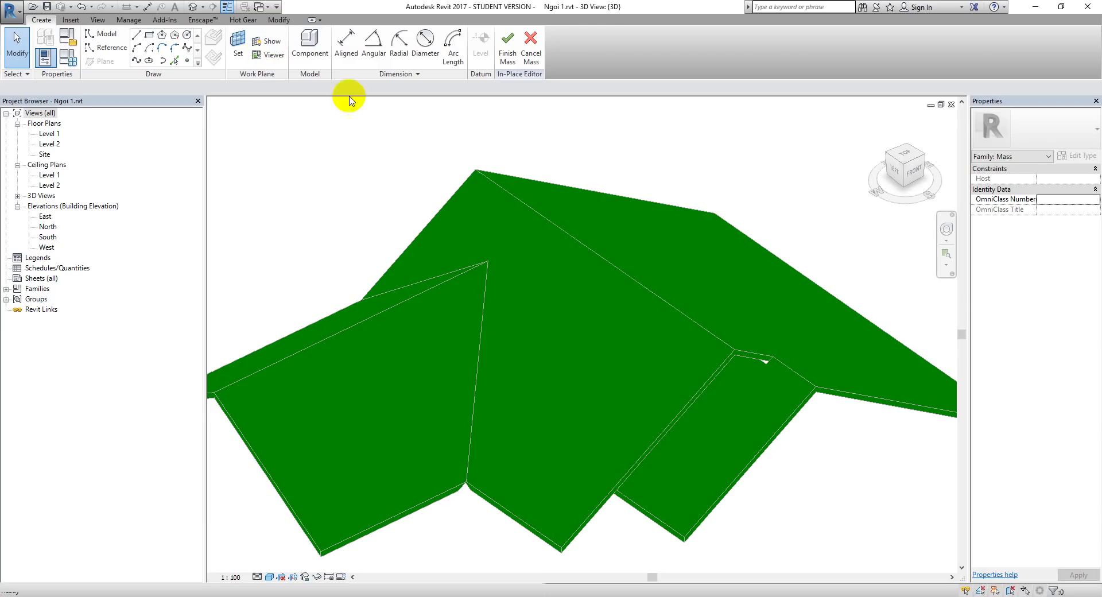
{"action": "left_click", "coordinate": [471, 492]}
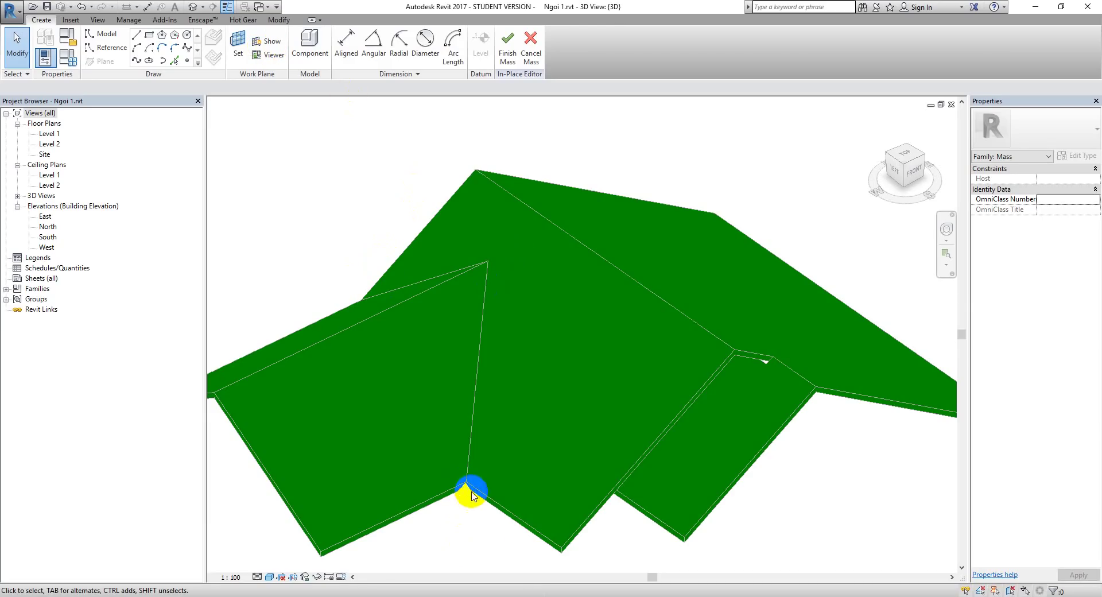
{"action": "left_click", "coordinate": [117, 49]}
{"action": "scroll", "coordinate": [480, 233], "scroll_direction": "up", "scroll_amount": 2}
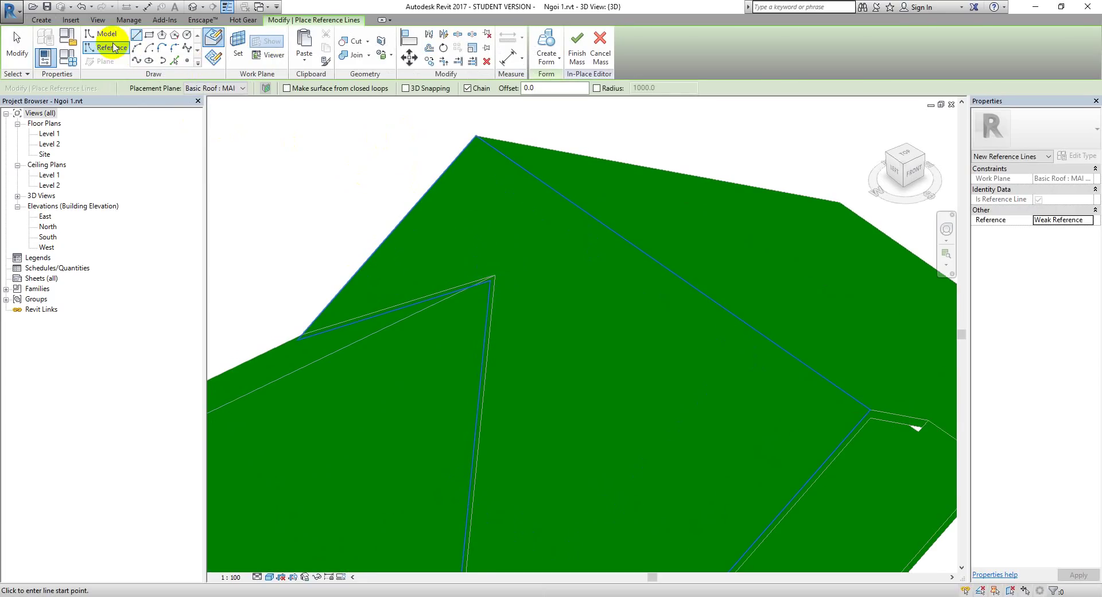
- Draw reference lines on the roof face's plane from the peak to the valley corner and bottom vertex
{"action": "left_click", "coordinate": [217, 59]}
{"action": "scroll", "coordinate": [394, 172], "scroll_direction": "down", "scroll_amount": 1}
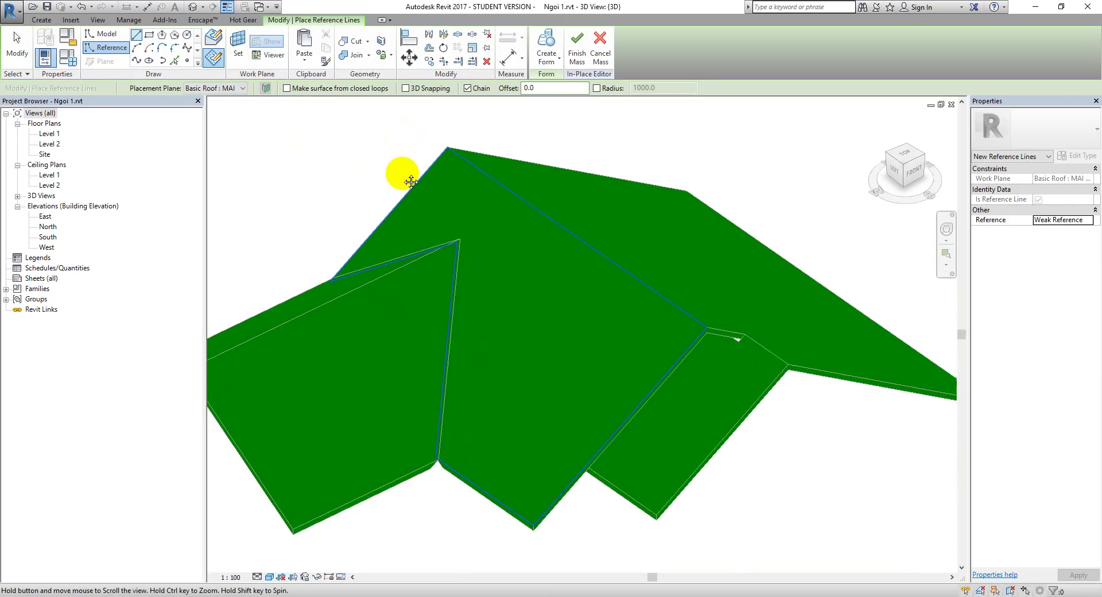
{"action": "scroll", "coordinate": [448, 175], "scroll_direction": "down", "scroll_amount": 1}
{"action": "left_click", "coordinate": [459, 173]}
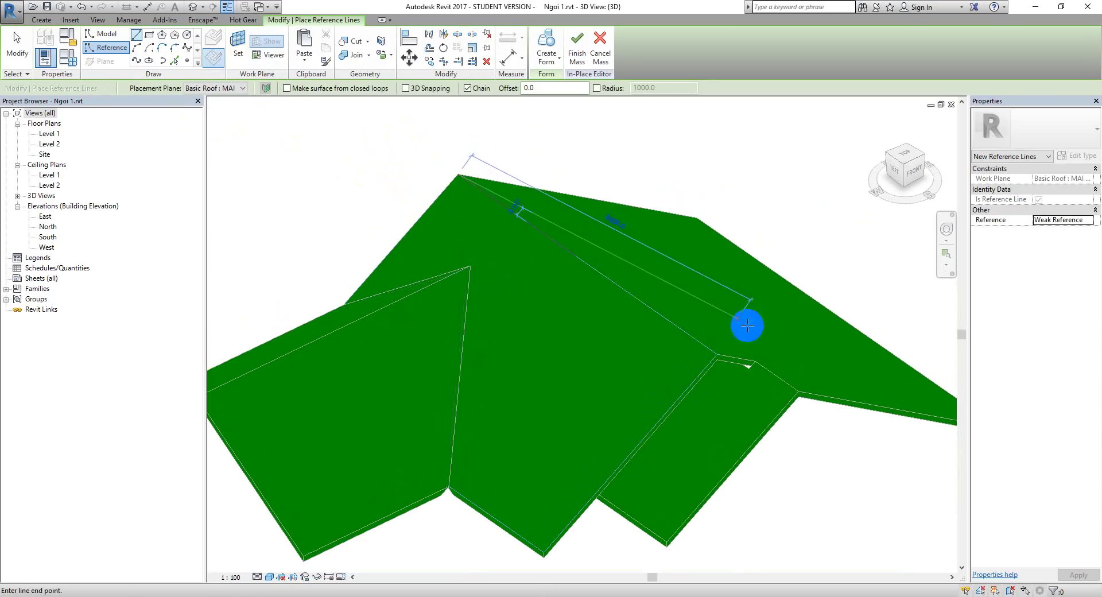
{"action": "left_click", "coordinate": [717, 356]}
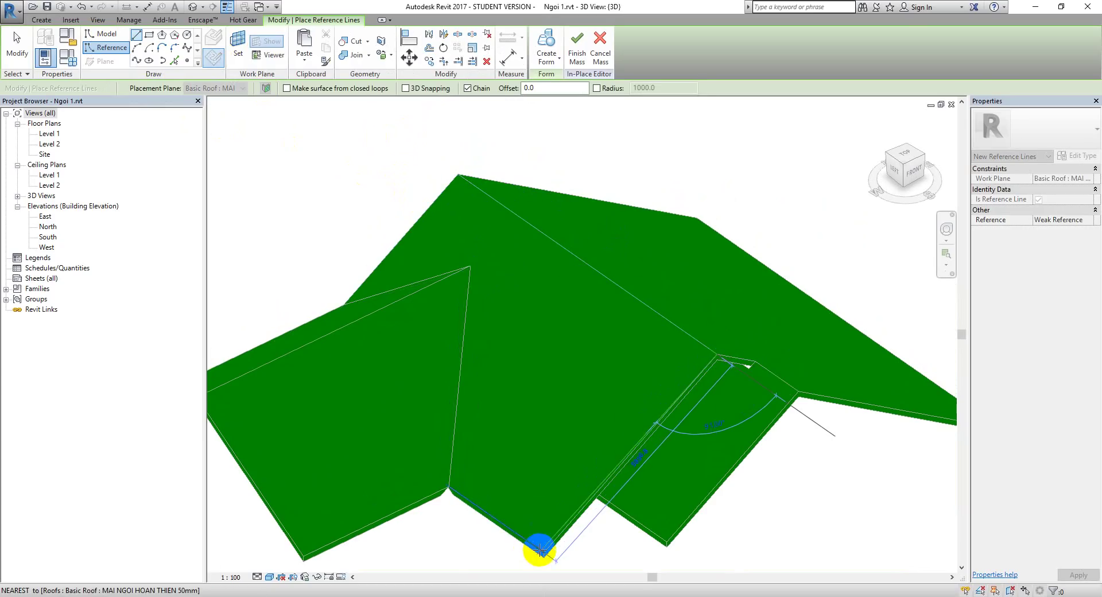
{"action": "scroll", "coordinate": [449, 495], "scroll_direction": "up", "scroll_amount": 1}
{"action": "left_click", "coordinate": [449, 495]}
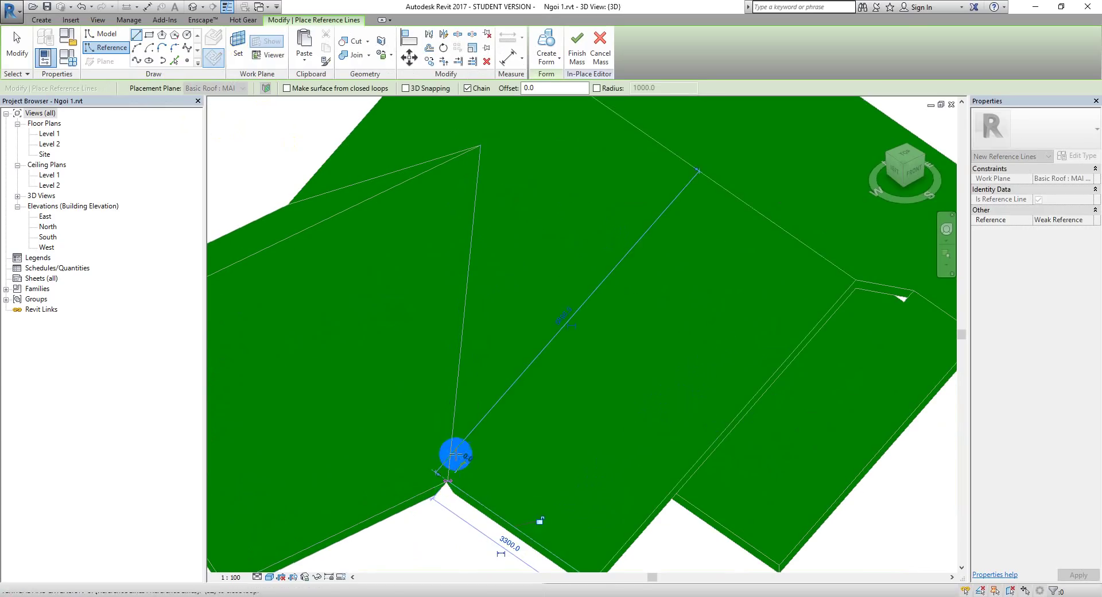
- Continue the lines through the inner peak and left roof edge, closing the loop at the peak
{"action": "scroll", "coordinate": [458, 256], "scroll_direction": "up", "scroll_amount": 1}
{"action": "left_click", "coordinate": [484, 244]}
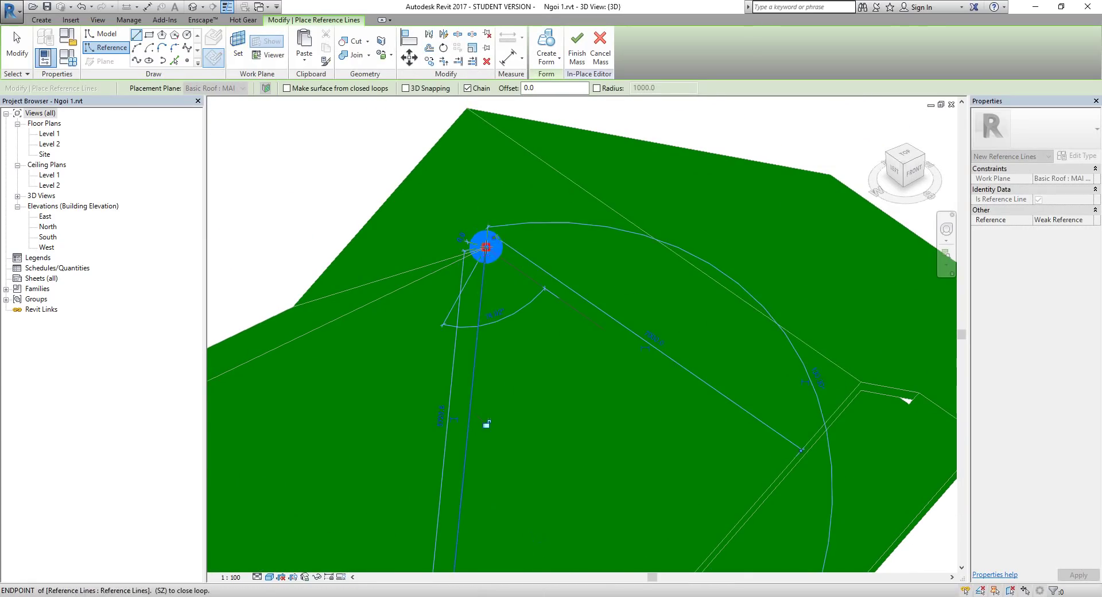
{"action": "left_click", "coordinate": [292, 308]}
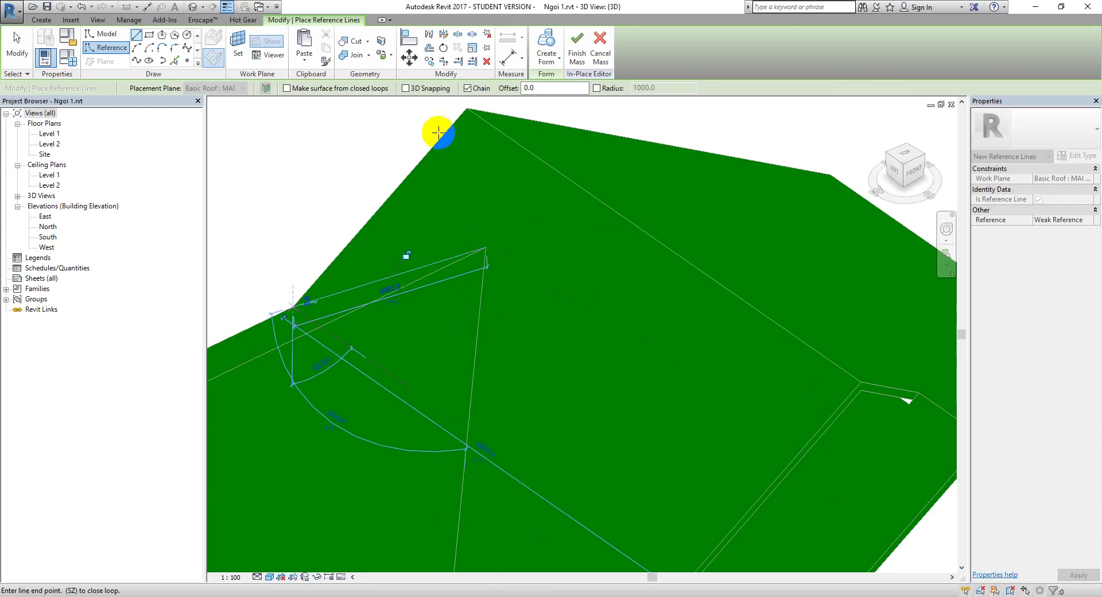
{"action": "left_click", "coordinate": [476, 112]}
{"action": "scroll", "coordinate": [476, 113], "scroll_direction": "down", "scroll_amount": 1}
{"action": "key", "text": "Escape"}
{"action": "key", "text": "Escape"}
- Select the reference-line loop and temporarily isolate it from the roof with HI
{"action": "key", "text": "Tab"}
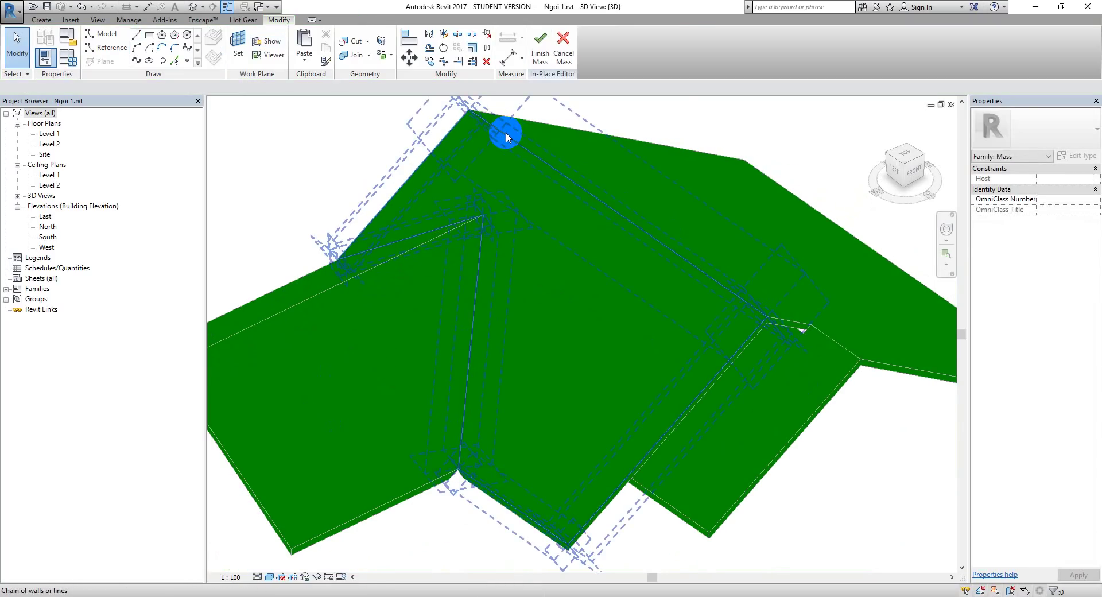
{"action": "left_click", "coordinate": [505, 132]}
{"action": "key", "text": "h"}
{"action": "key", "text": "i"}
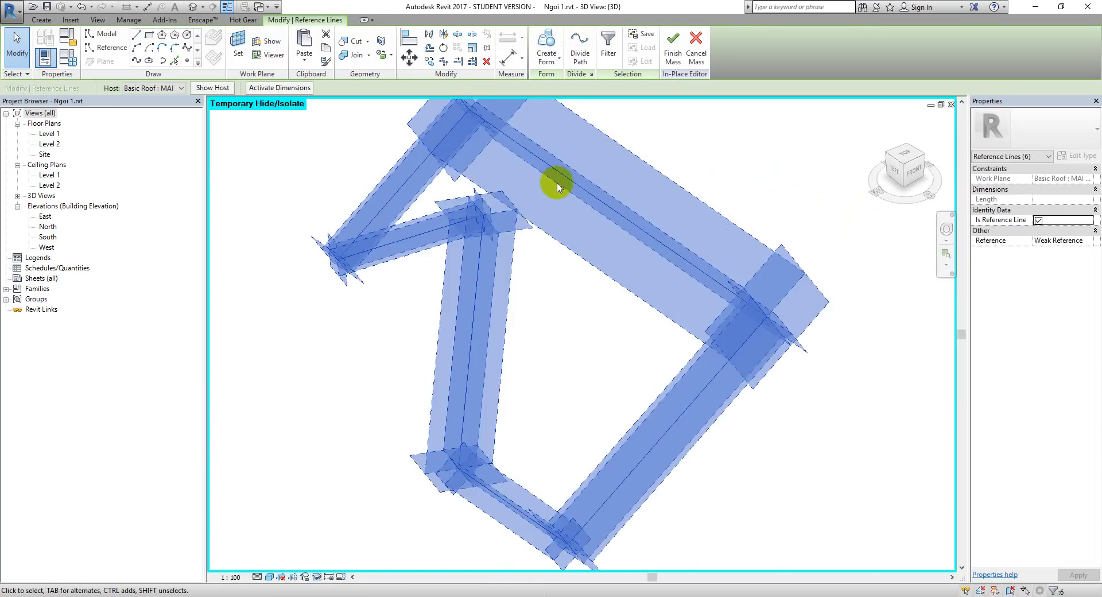
{"action": "middle_click_drag", "start_coordinate": [558, 179], "coordinate": [738, 224], "text": "shift"}
{"action": "key", "text": "Escape"}
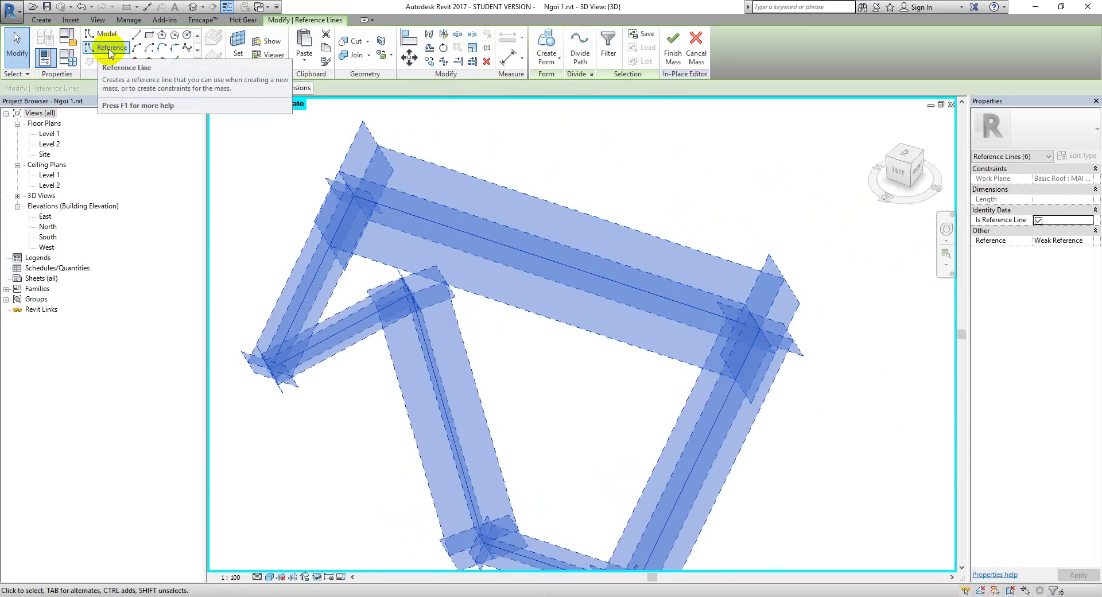
- Create a flat-surface solid form from the loop and restore the hidden roof geometry
{"action": "left_click", "coordinate": [553, 59]}
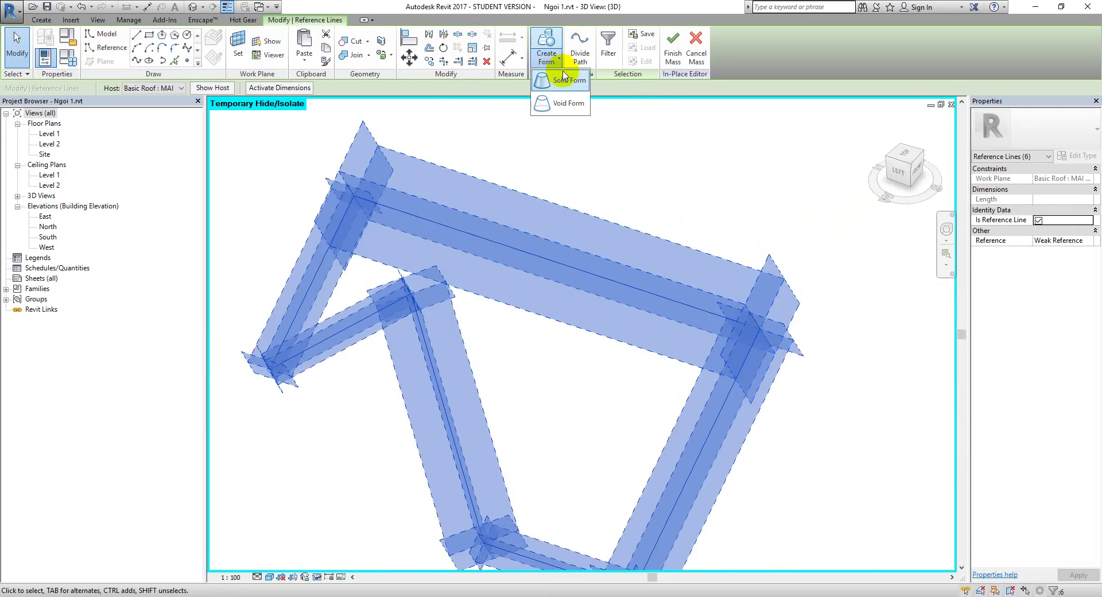
{"action": "left_click", "coordinate": [563, 77]}
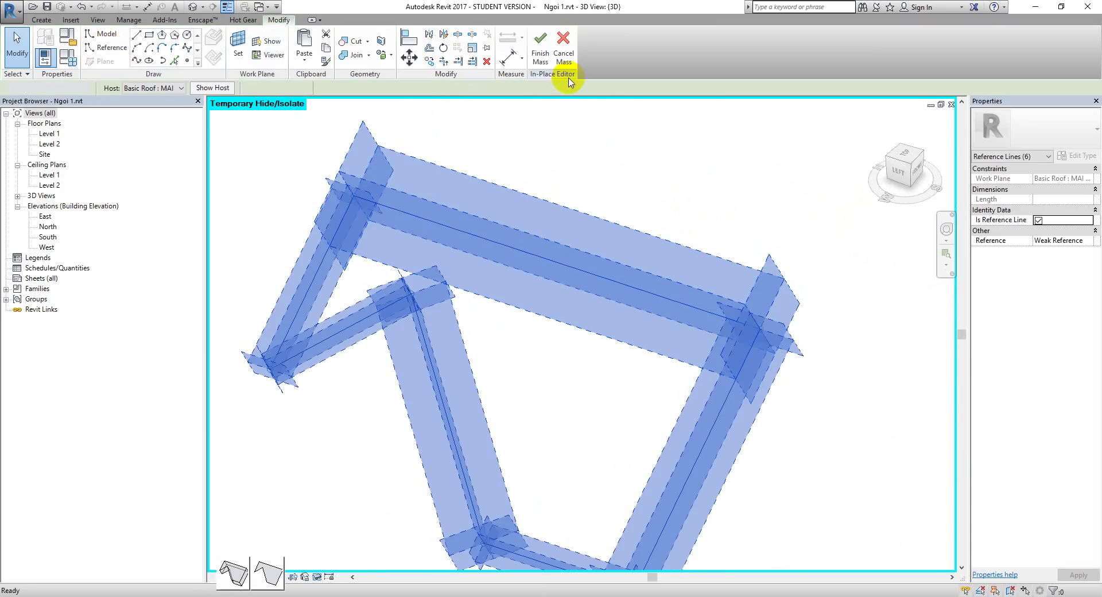
{"action": "left_click", "coordinate": [272, 574]}
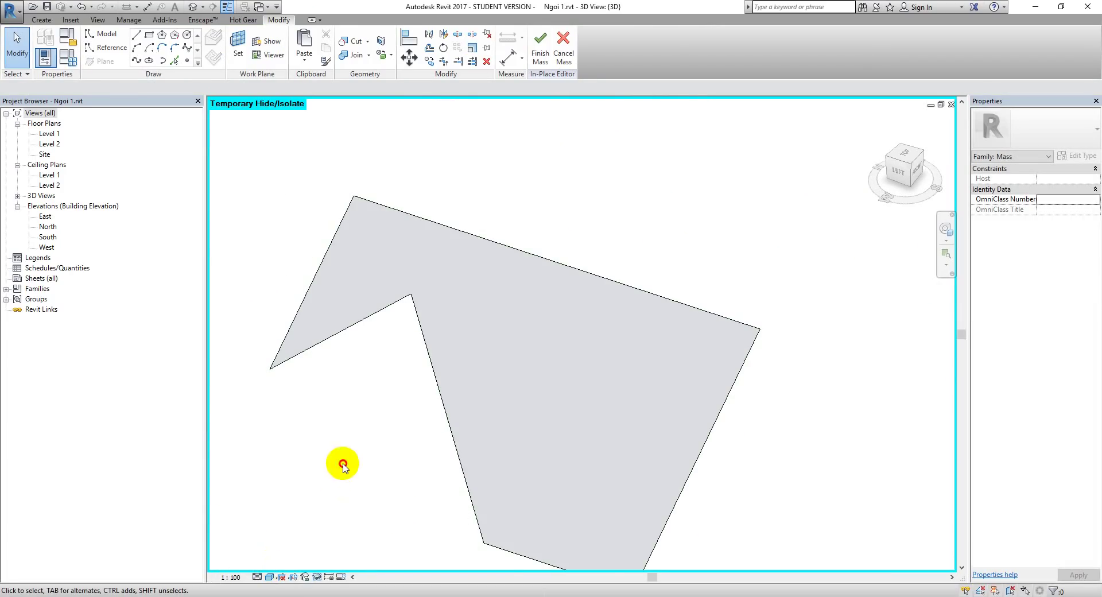
{"action": "left_click", "coordinate": [625, 454]}
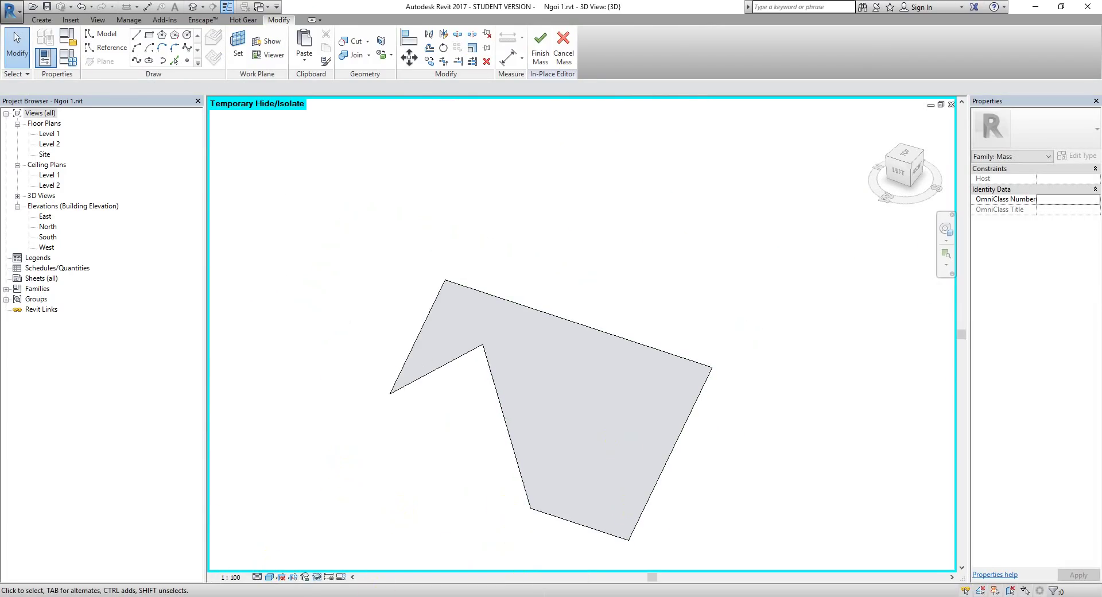
{"action": "left_click", "coordinate": [305, 577]}
{"action": "left_click", "coordinate": [333, 568]}
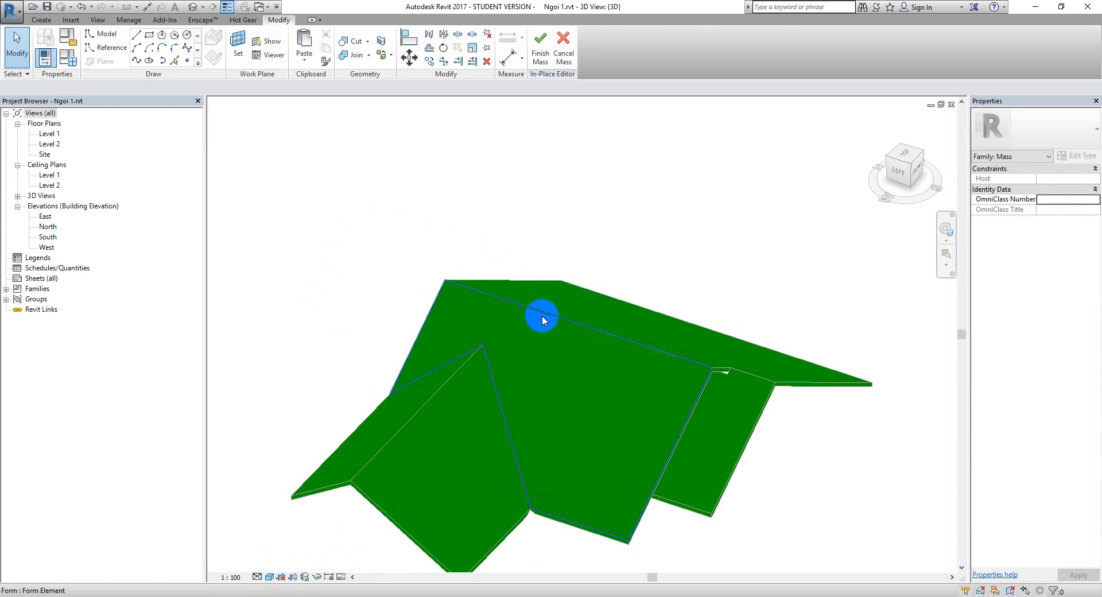
- Divide the roof form's surface with U and V layouts at Minimum Spacing, distances 405 and 250
{"action": "left_click", "coordinate": [542, 315]}
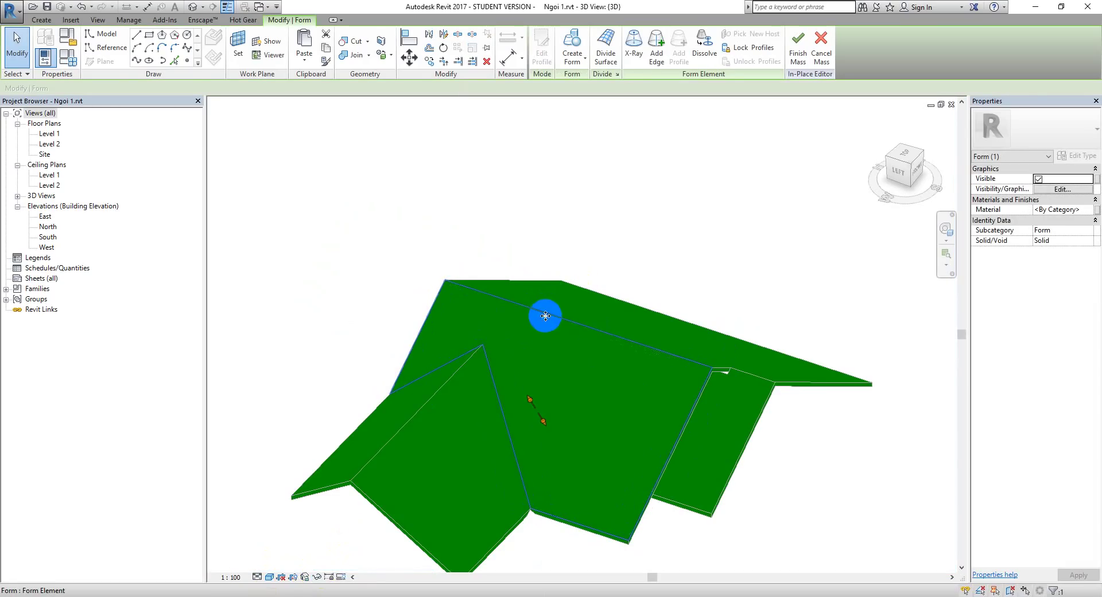
{"action": "left_click", "coordinate": [606, 57]}
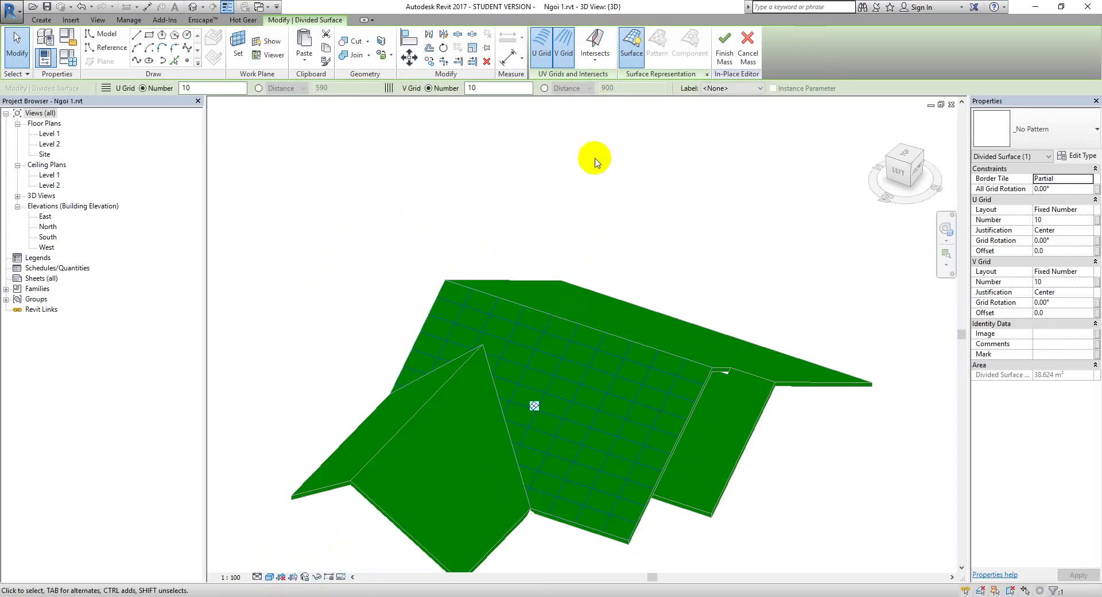
{"action": "left_click", "coordinate": [1093, 216]}
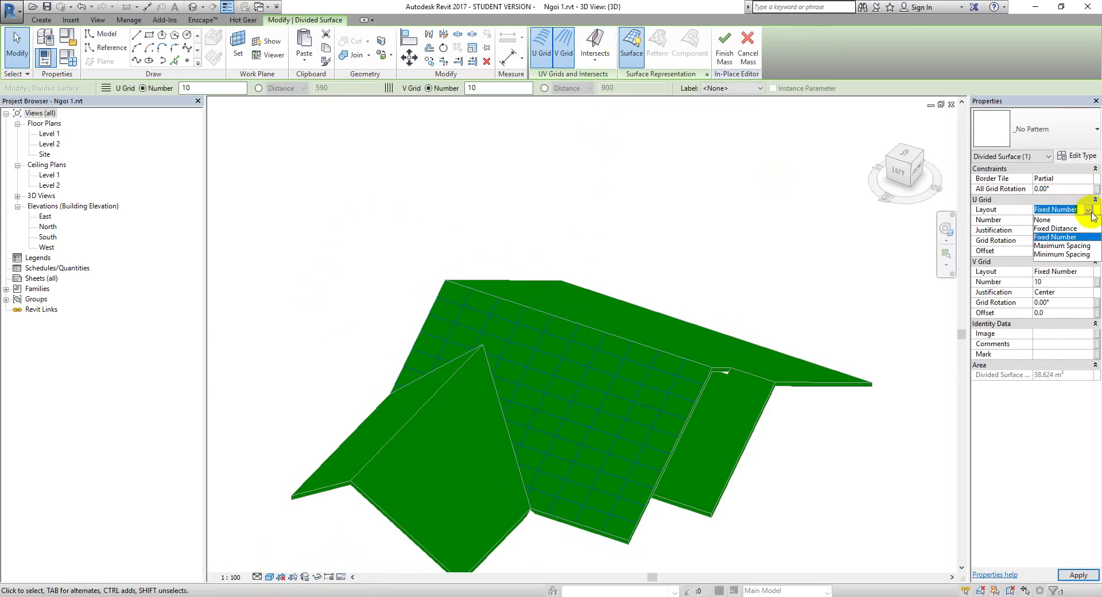
{"action": "left_click", "coordinate": [1085, 255]}
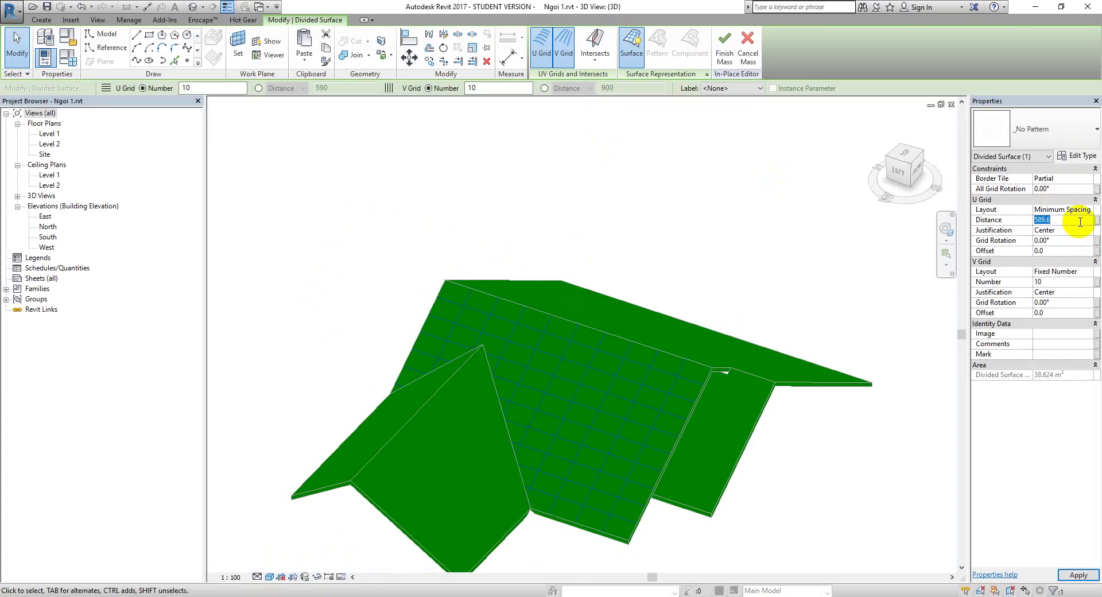
{"action": "type", "text": "5"}
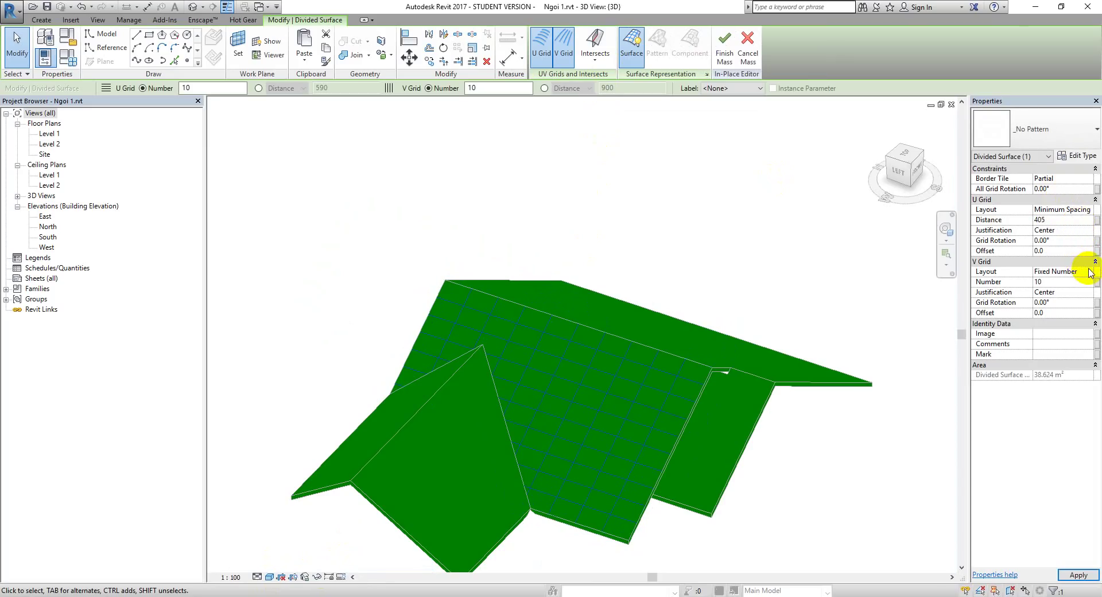
{"action": "left_click", "coordinate": [1091, 272]}
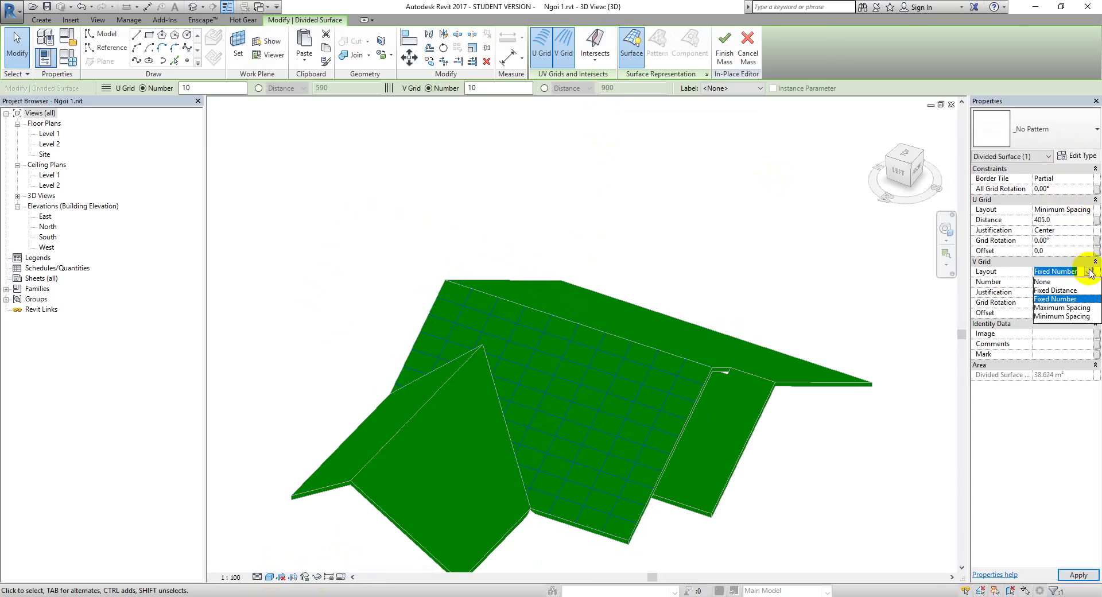
{"action": "left_click", "coordinate": [1061, 316]}
{"action": "left_click", "coordinate": [1071, 281]}
{"action": "type", "text": "250"}
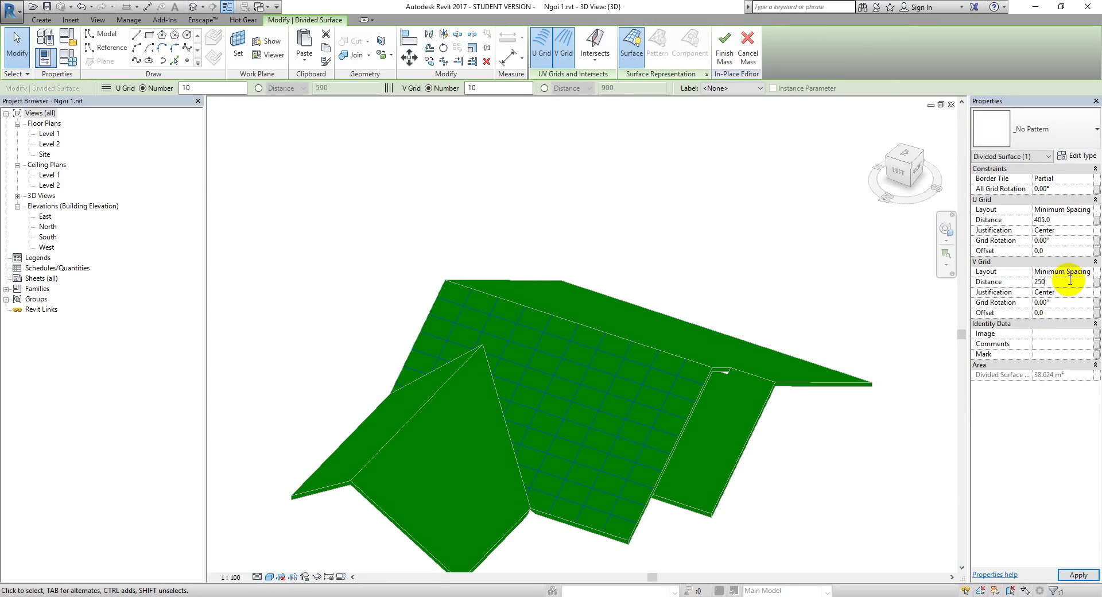
{"action": "left_click", "coordinate": [1035, 141]}
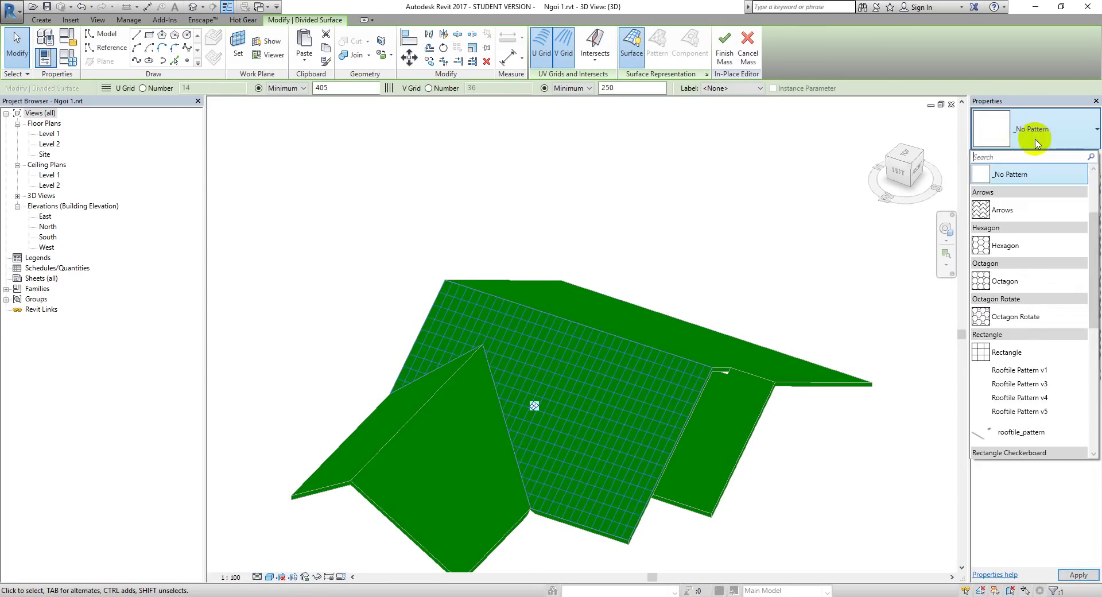
- Apply Rectangle roofile_pattern to the divided surface and zoom in on the tiles at the roof edge
{"action": "scroll", "coordinate": [1037, 215], "scroll_direction": "down", "scroll_amount": 2}
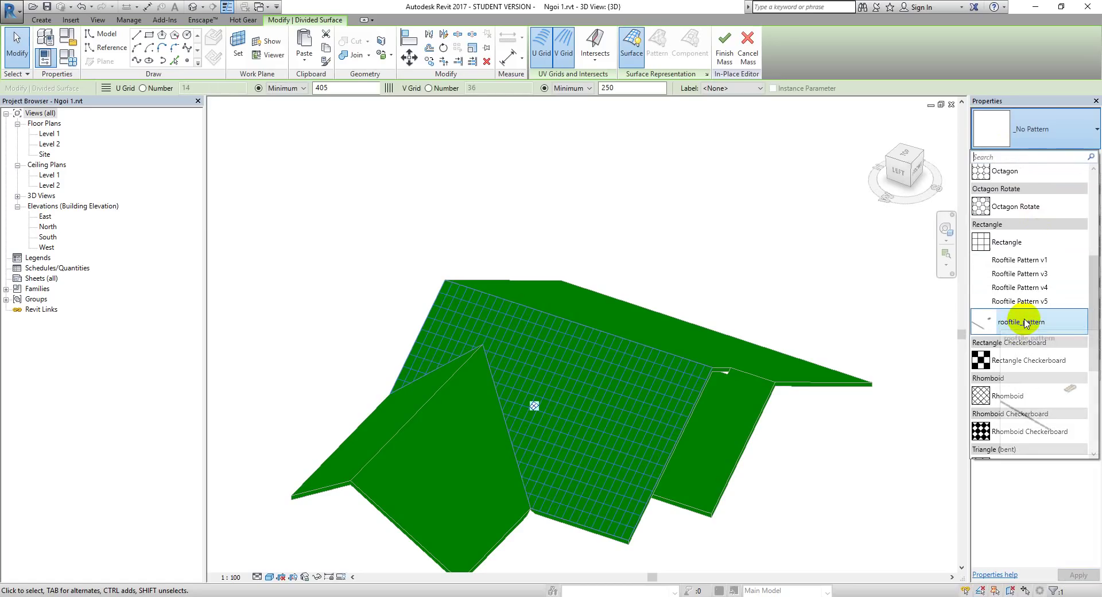
{"action": "mouse_move", "coordinate": [1021, 432]}
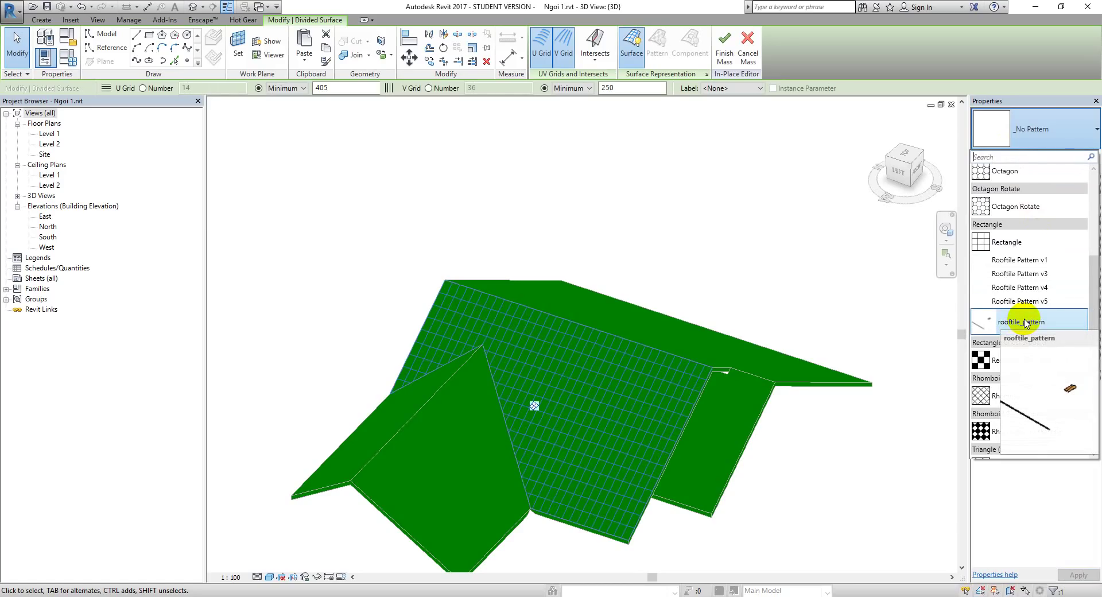
{"action": "scroll", "coordinate": [1026, 322], "scroll_direction": "down", "scroll_amount": 1}
{"action": "left_click", "coordinate": [1033, 297]}
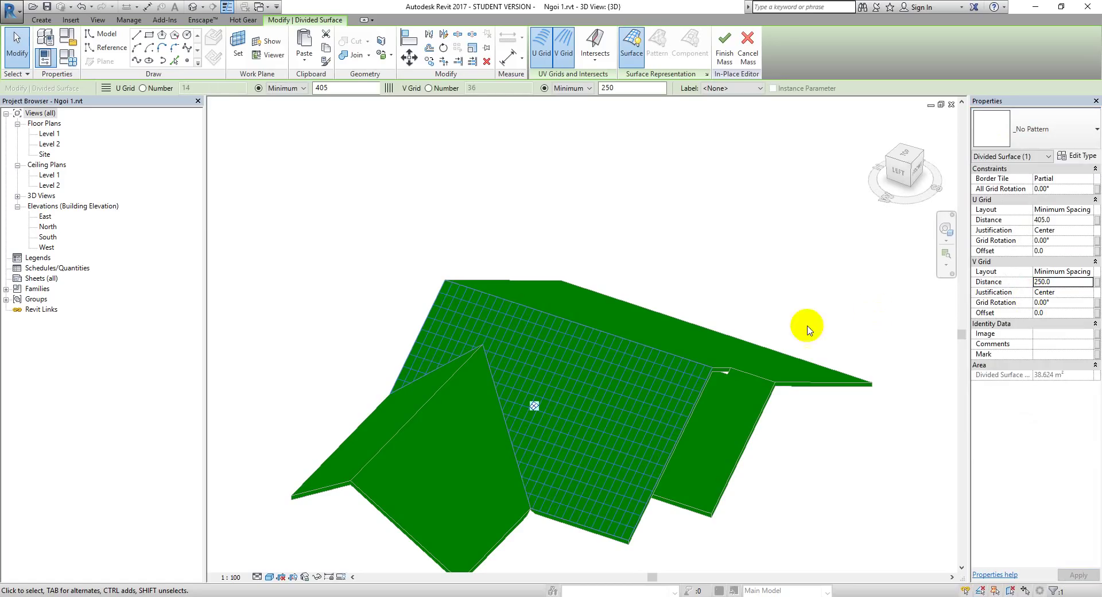
{"action": "scroll", "coordinate": [729, 453], "scroll_direction": "up", "scroll_amount": 3}
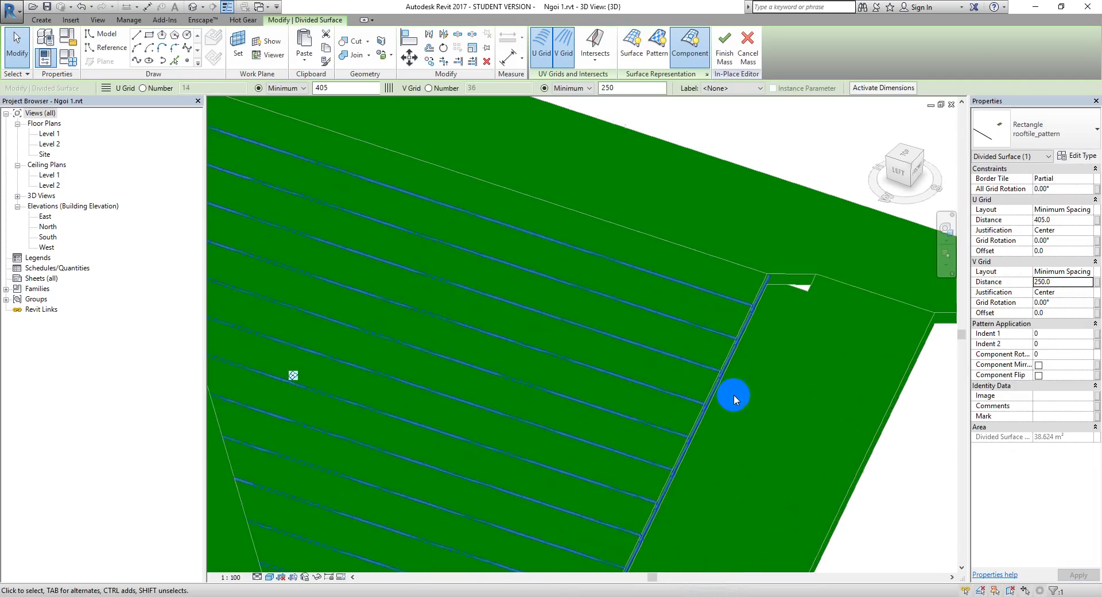
{"action": "scroll", "coordinate": [728, 374], "scroll_direction": "up", "scroll_amount": 2}
{"action": "scroll", "coordinate": [729, 330], "scroll_direction": "up", "scroll_amount": 2}
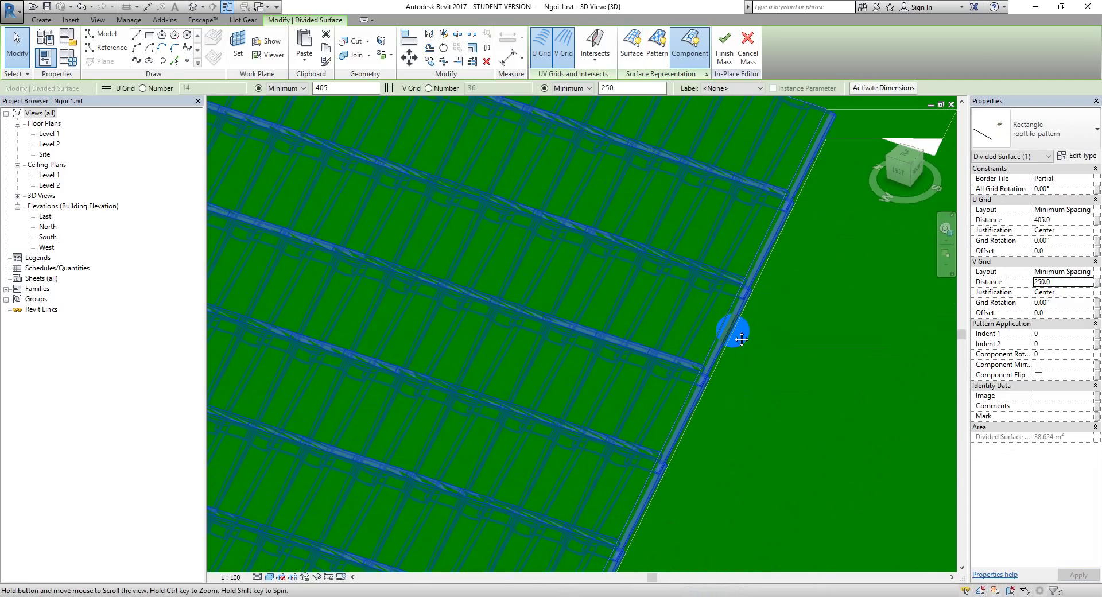
{"action": "mouse_move", "coordinate": [728, 321]}
{"action": "middle_mouse_down", "text": "shift"}
{"action": "mouse_move", "coordinate": [696, 546]}
{"action": "mouse_move", "coordinate": [593, 423]}
{"action": "mouse_move", "coordinate": [639, 384]}
{"action": "middle_mouse_up", "text": "shift"}
{"action": "scroll", "coordinate": [655, 386], "scroll_direction": "up", "scroll_amount": 2}
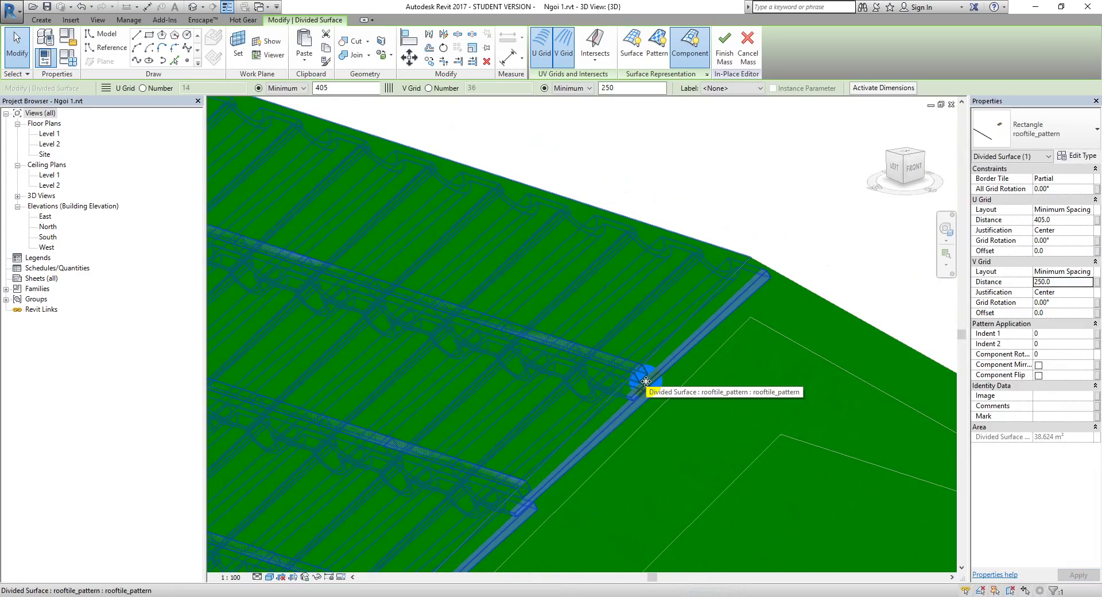
- Turn on Component Flip for the roof tiles, then reselect the divided surface to show its grid settings
{"action": "left_click", "coordinate": [654, 375]}
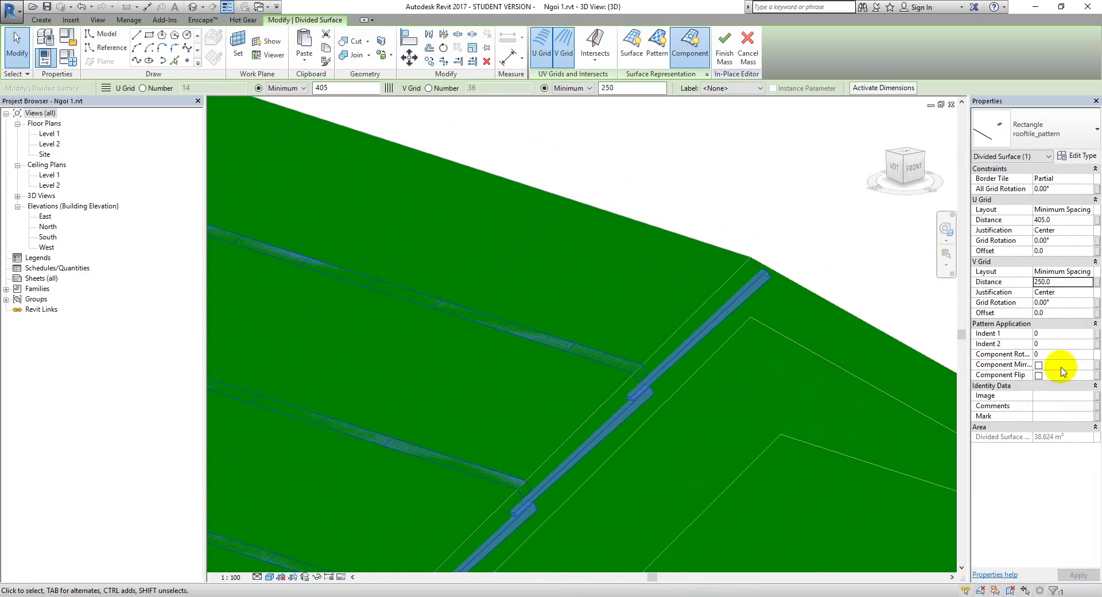
{"action": "left_click", "coordinate": [1039, 375]}
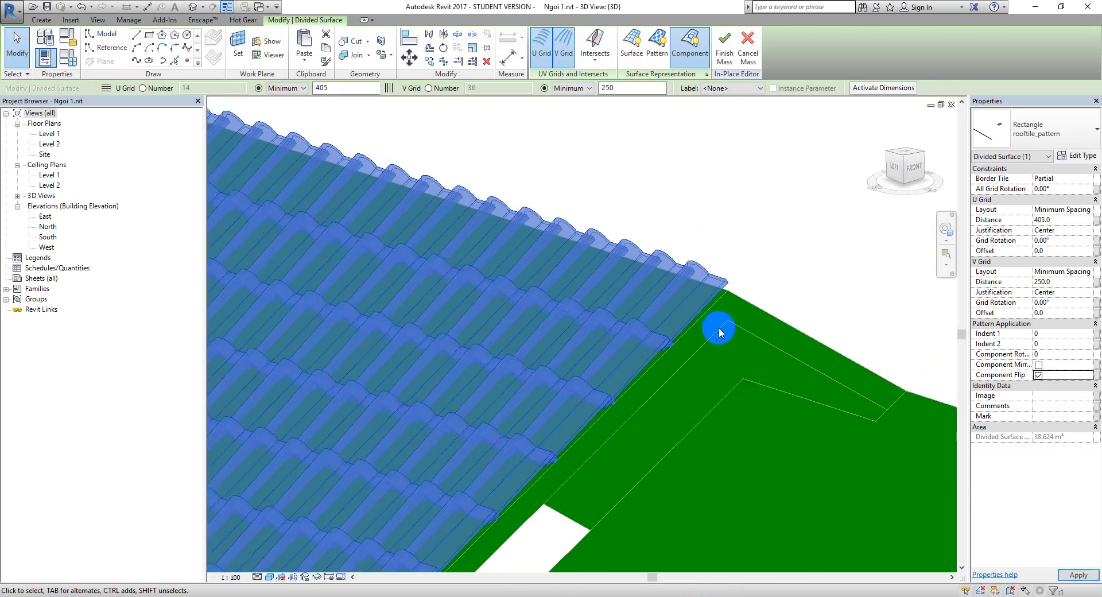
{"action": "scroll", "coordinate": [719, 327], "scroll_direction": "down", "scroll_amount": 3}
{"action": "middle_click_drag", "start_coordinate": [798, 298], "coordinate": [780, 369], "text": "shift"}
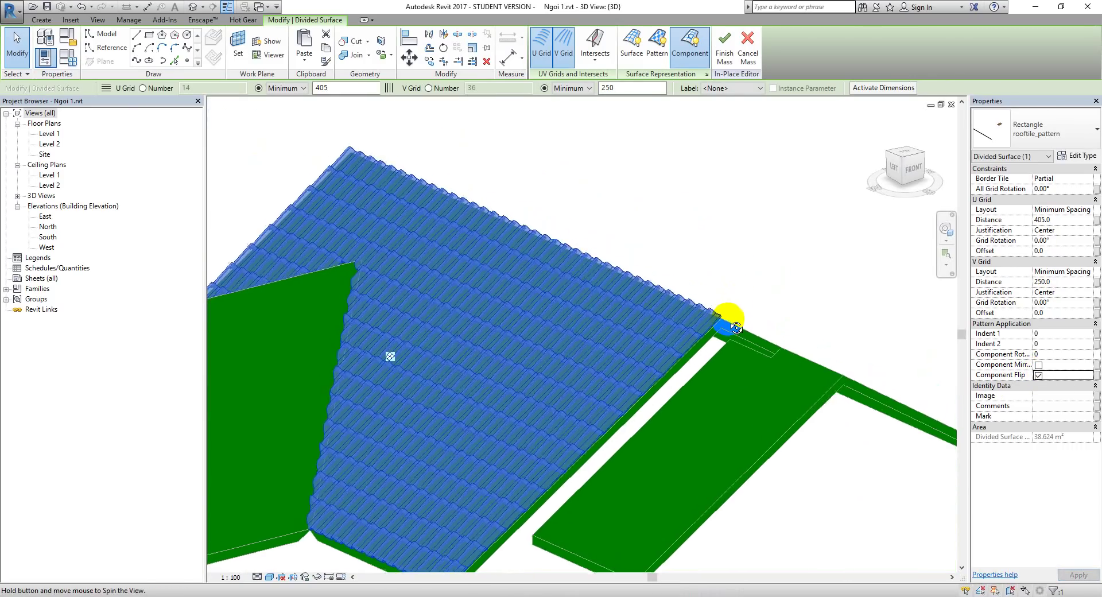
{"action": "left_click", "coordinate": [802, 275]}
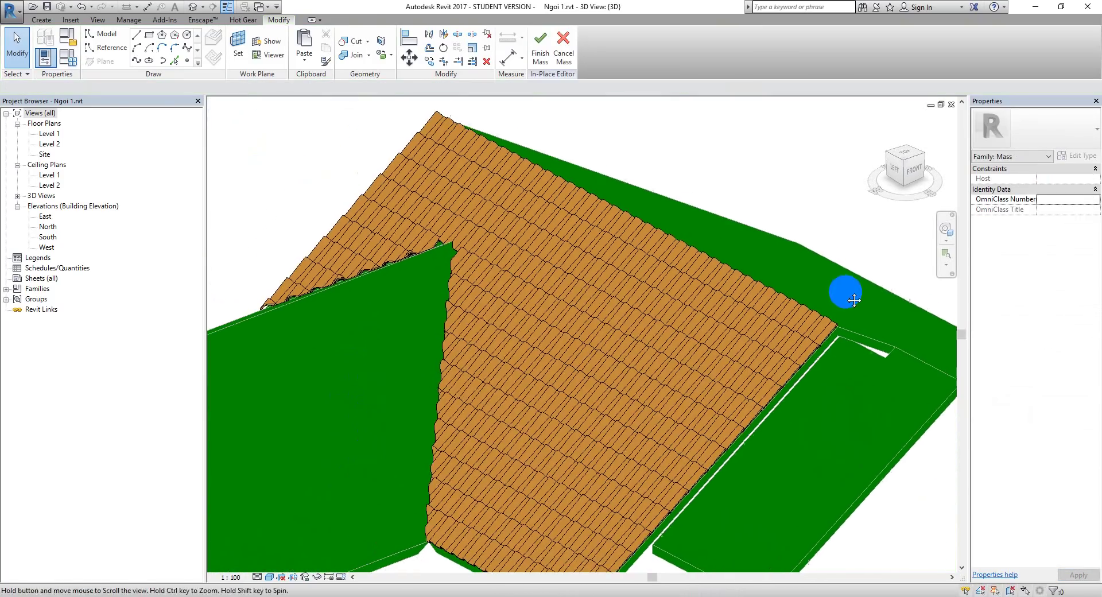
{"action": "middle_click_drag", "start_coordinate": [707, 291], "coordinate": [750, 459]}
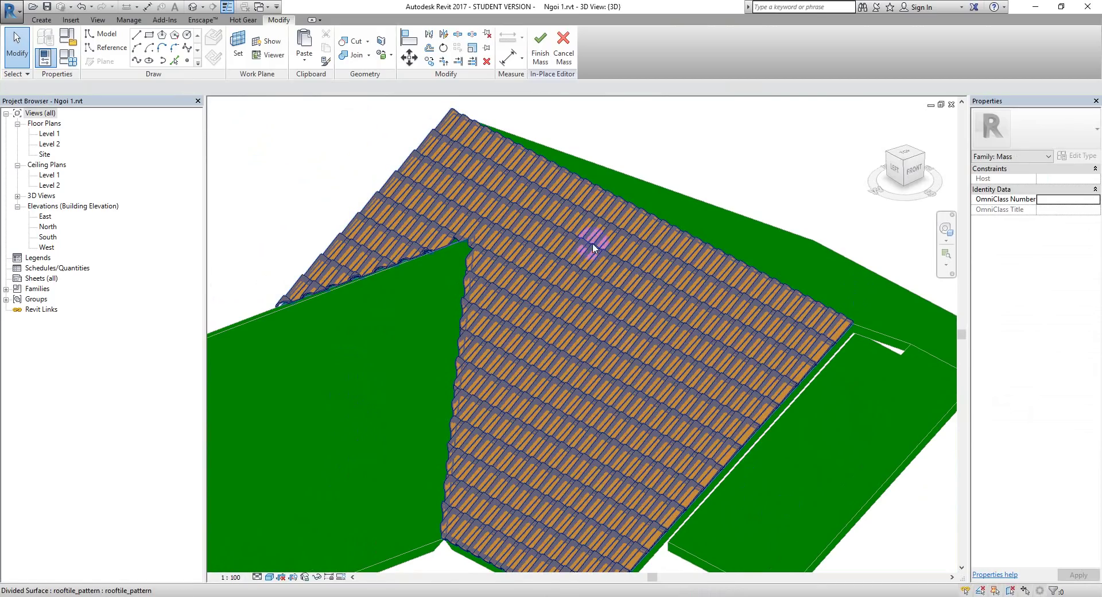
{"action": "left_click", "coordinate": [687, 259]}
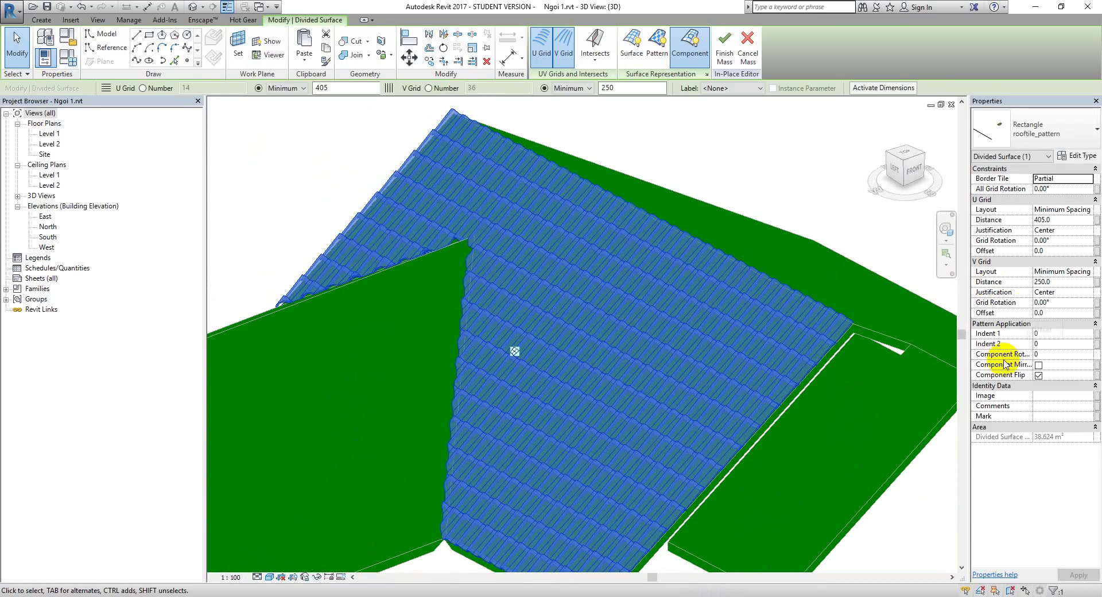
- Set the divided surface's All Grid Rotation to 180° and look down on the rotated tiles
{"action": "left_click", "coordinate": [1065, 189]}
{"action": "type", "text": "180"}
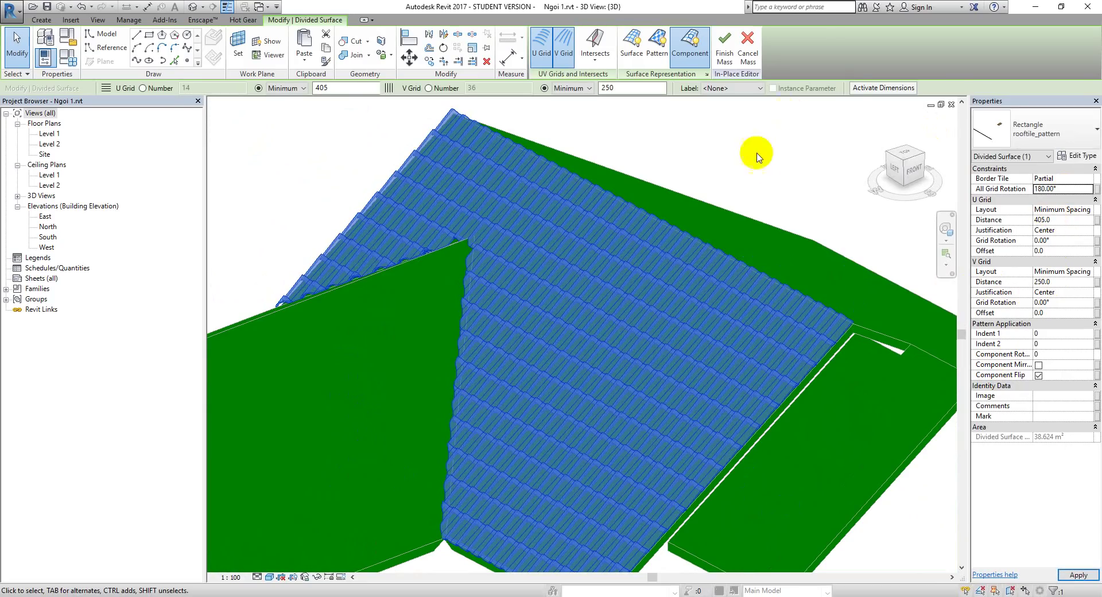
{"action": "left_click", "coordinate": [775, 181]}
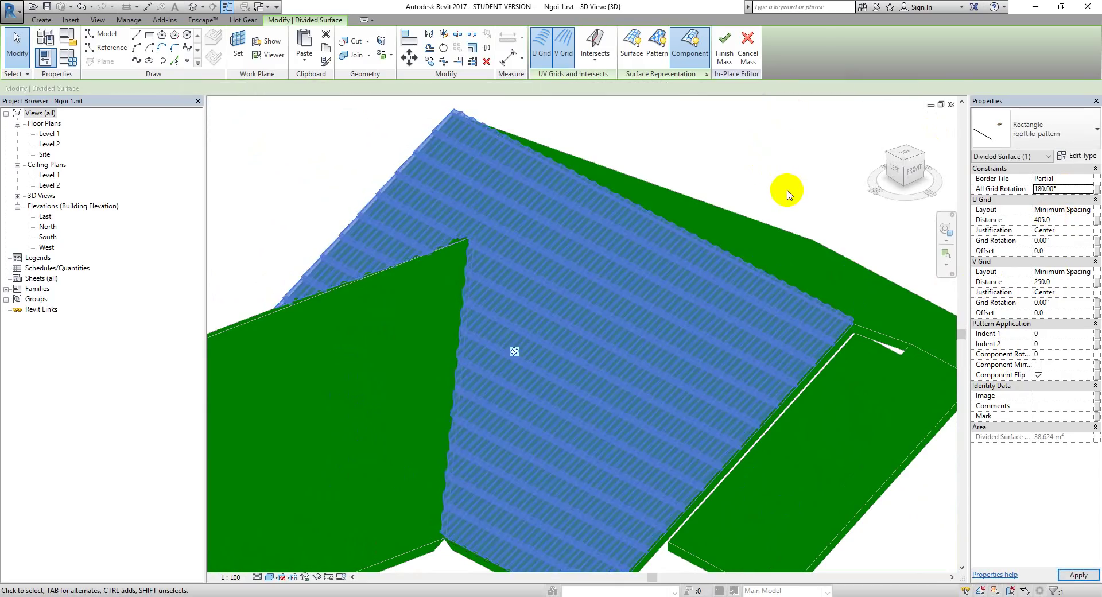
{"action": "mouse_move", "coordinate": [857, 257]}
{"action": "middle_mouse_down", "text": "shift"}
{"action": "mouse_move", "coordinate": [824, 312]}
{"action": "mouse_move", "coordinate": [802, 303]}
{"action": "middle_mouse_up", "text": "shift"}
{"action": "mouse_move", "coordinate": [789, 340]}
{"action": "middle_mouse_down", "text": "shift"}
{"action": "mouse_move", "coordinate": [726, 364]}
{"action": "mouse_move", "coordinate": [775, 307]}
{"action": "mouse_move", "coordinate": [697, 229]}
{"action": "mouse_move", "coordinate": [739, 218]}
{"action": "mouse_move", "coordinate": [796, 266]}
{"action": "middle_mouse_up", "text": "shift"}
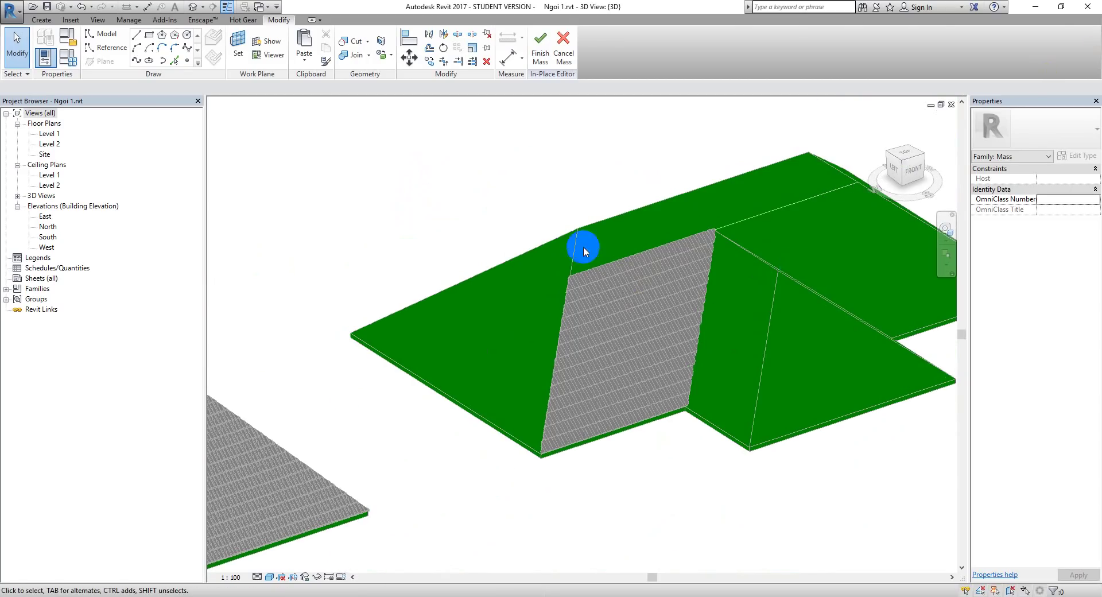
{"action": "middle_click_drag", "start_coordinate": [583, 246], "coordinate": [432, 324]}
{"action": "scroll", "coordinate": [433, 437], "scroll_direction": "down", "scroll_amount": 3}
{"action": "scroll", "coordinate": [571, 444], "scroll_direction": "up", "scroll_amount": 3}
{"action": "scroll", "coordinate": [736, 283], "scroll_direction": "up", "scroll_amount": 3}
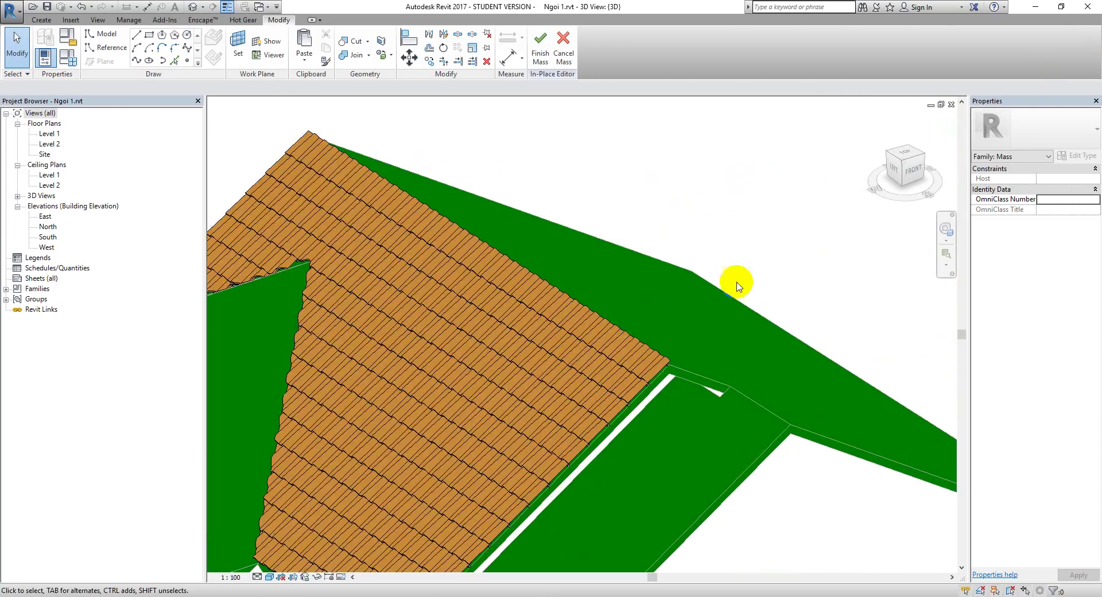
{"action": "scroll", "coordinate": [742, 293], "scroll_direction": "down", "scroll_amount": 2}
{"action": "scroll", "coordinate": [681, 315], "scroll_direction": "down", "scroll_amount": 2}
{"action": "scroll", "coordinate": [683, 296], "scroll_direction": "up", "scroll_amount": 5}
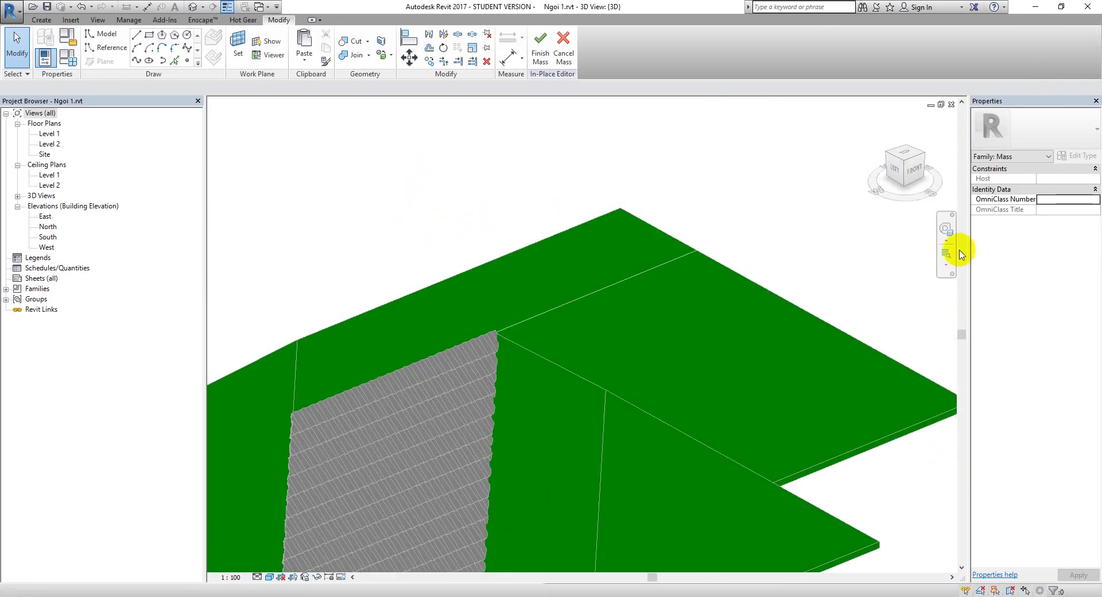
{"action": "scroll", "coordinate": [615, 253], "scroll_direction": "down", "scroll_amount": 3}
{"action": "scroll", "coordinate": [708, 238], "scroll_direction": "down", "scroll_amount": 2}
{"action": "scroll", "coordinate": [645, 336], "scroll_direction": "up", "scroll_amount": 5}
{"action": "scroll", "coordinate": [651, 335], "scroll_direction": "up", "scroll_amount": 2}
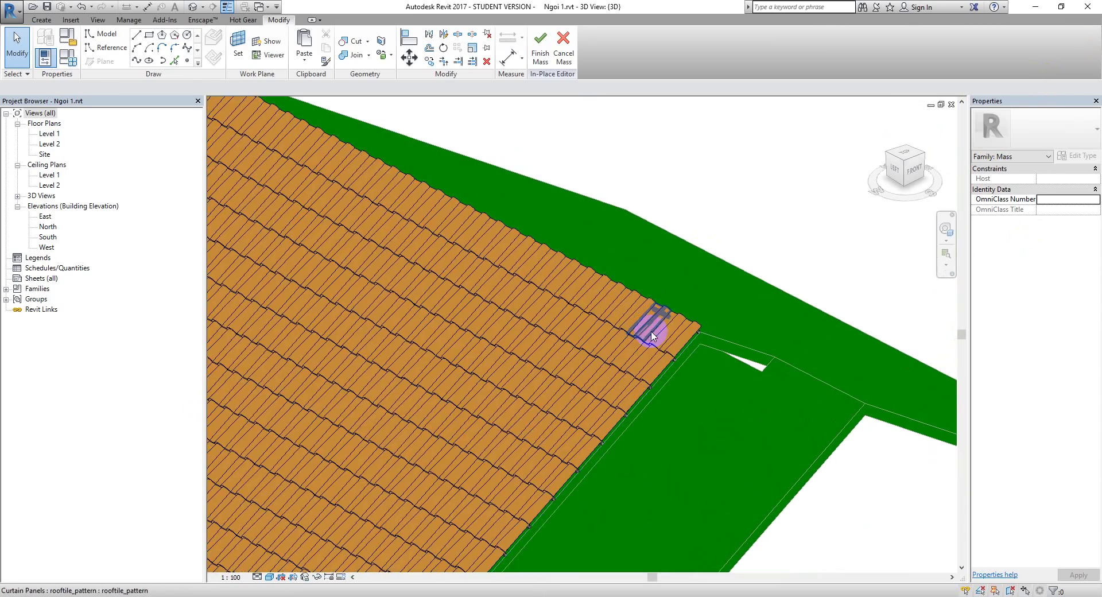
{"action": "left_click", "coordinate": [652, 336]}
{"action": "left_click", "coordinate": [664, 314]}
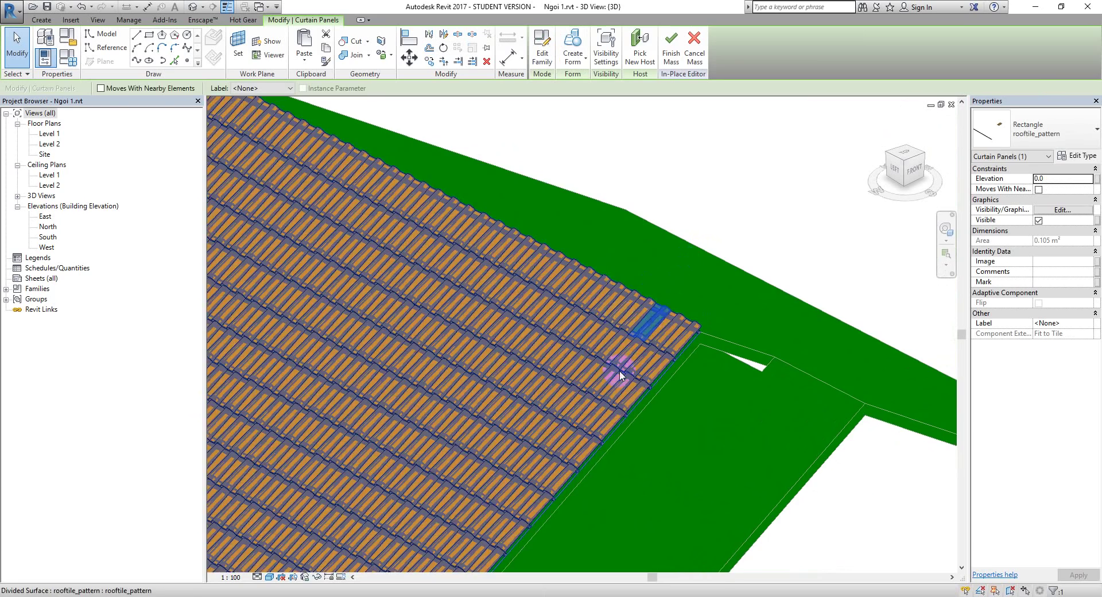
{"action": "scroll", "coordinate": [620, 372], "scroll_direction": "down", "scroll_amount": 3}
{"action": "scroll", "coordinate": [751, 275], "scroll_direction": "up", "scroll_amount": 2}
{"action": "scroll", "coordinate": [682, 323], "scroll_direction": "up", "scroll_amount": 3}
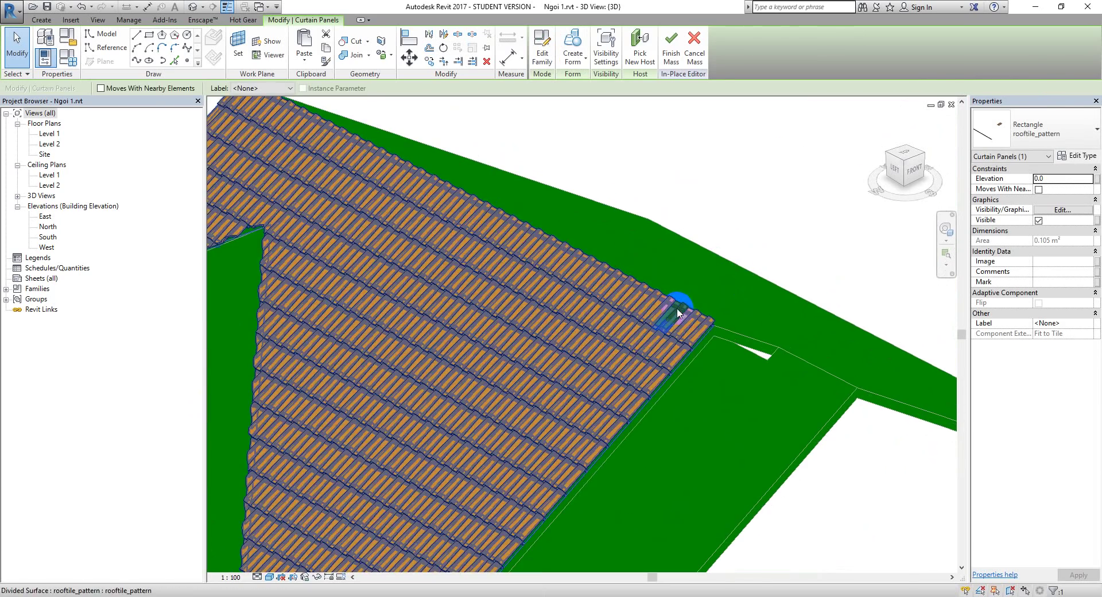
{"action": "scroll", "coordinate": [712, 273], "scroll_direction": "down", "scroll_amount": 3}
{"action": "scroll", "coordinate": [598, 316], "scroll_direction": "up", "scroll_amount": 3}
{"action": "scroll", "coordinate": [584, 277], "scroll_direction": "up", "scroll_amount": 1}
{"action": "scroll", "coordinate": [538, 299], "scroll_direction": "up", "scroll_amount": 2}
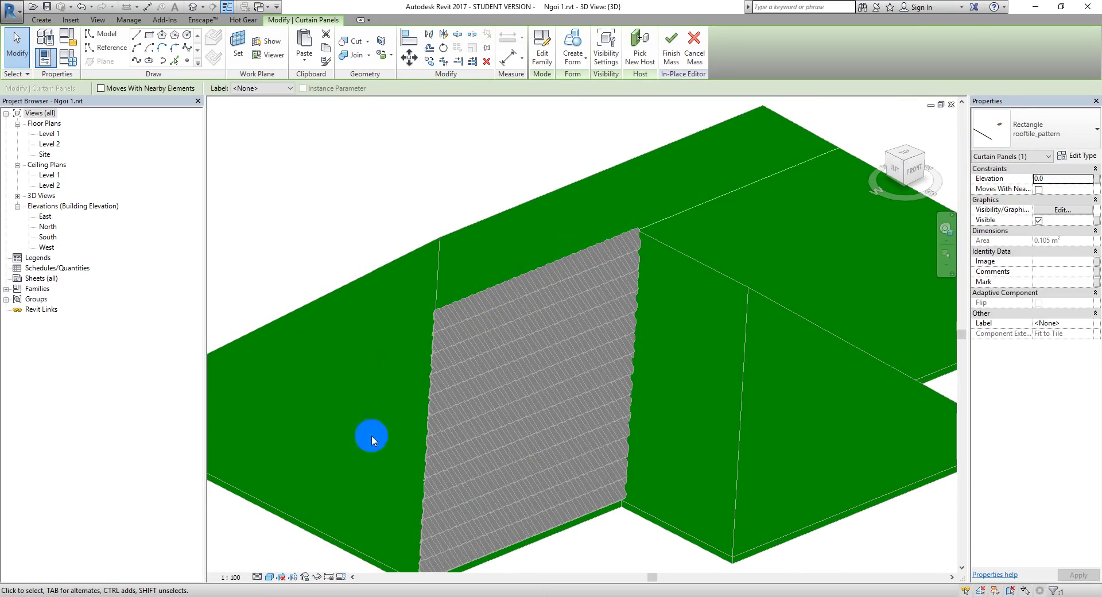
{"action": "scroll", "coordinate": [712, 304], "scroll_direction": "down", "scroll_amount": 3}
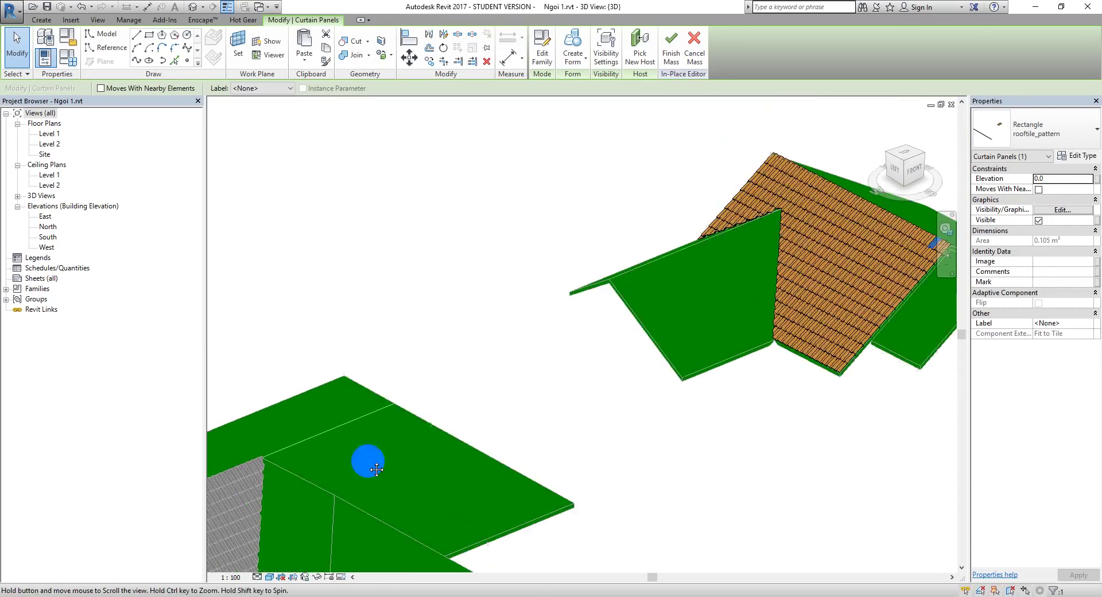
{"action": "scroll", "coordinate": [369, 457], "scroll_direction": "down", "scroll_amount": 2}
{"action": "scroll", "coordinate": [752, 348], "scroll_direction": "up", "scroll_amount": 3}
{"action": "scroll", "coordinate": [755, 340], "scroll_direction": "up", "scroll_amount": 2}
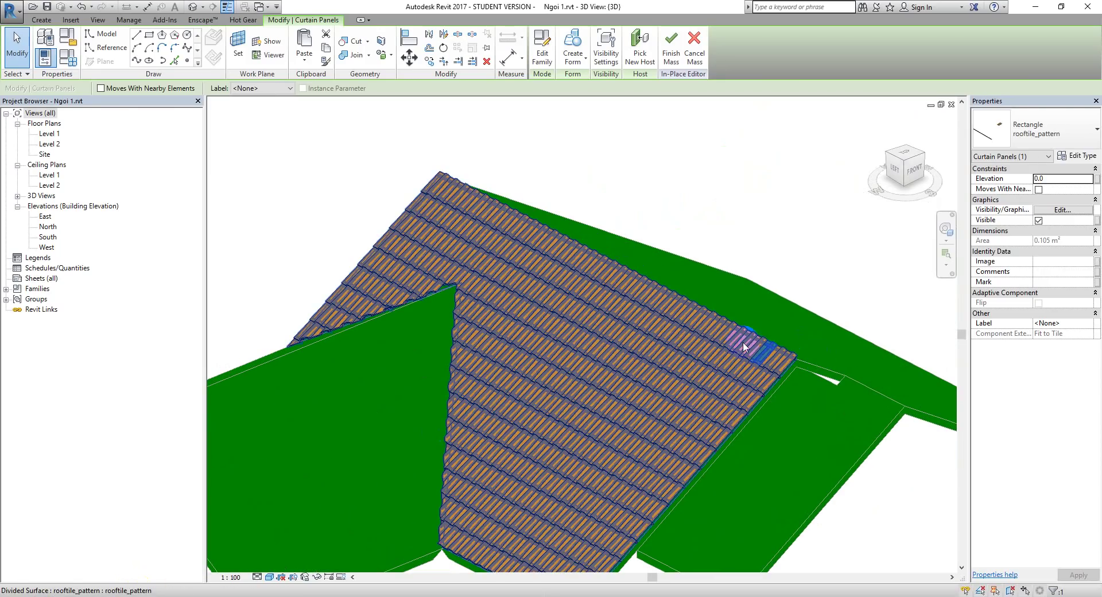
{"action": "left_click", "coordinate": [800, 330]}
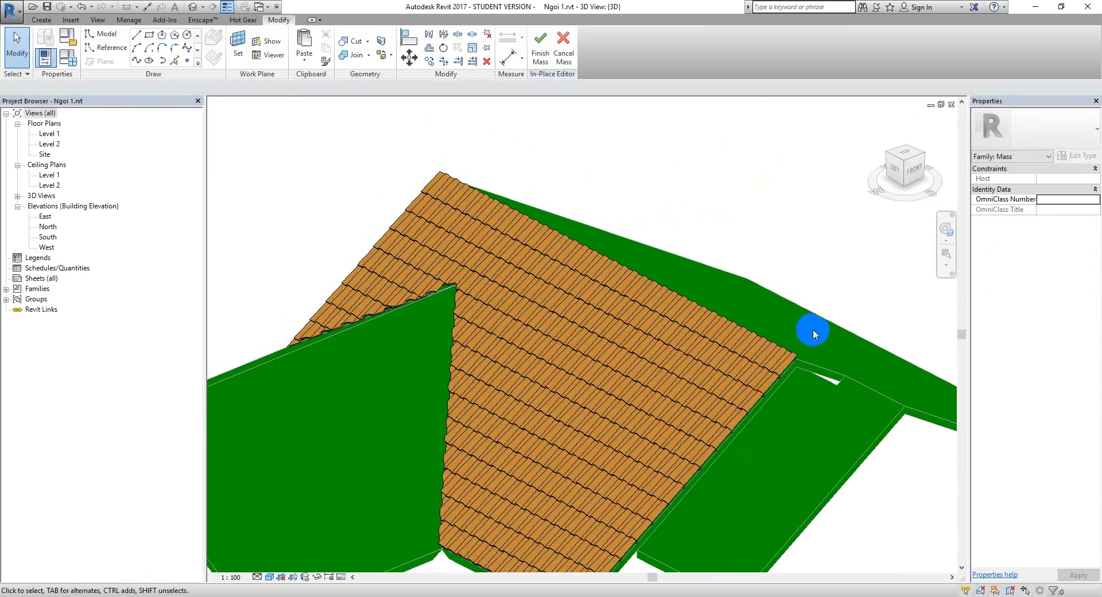
{"action": "scroll", "coordinate": [763, 350], "scroll_direction": "down", "scroll_amount": 2}
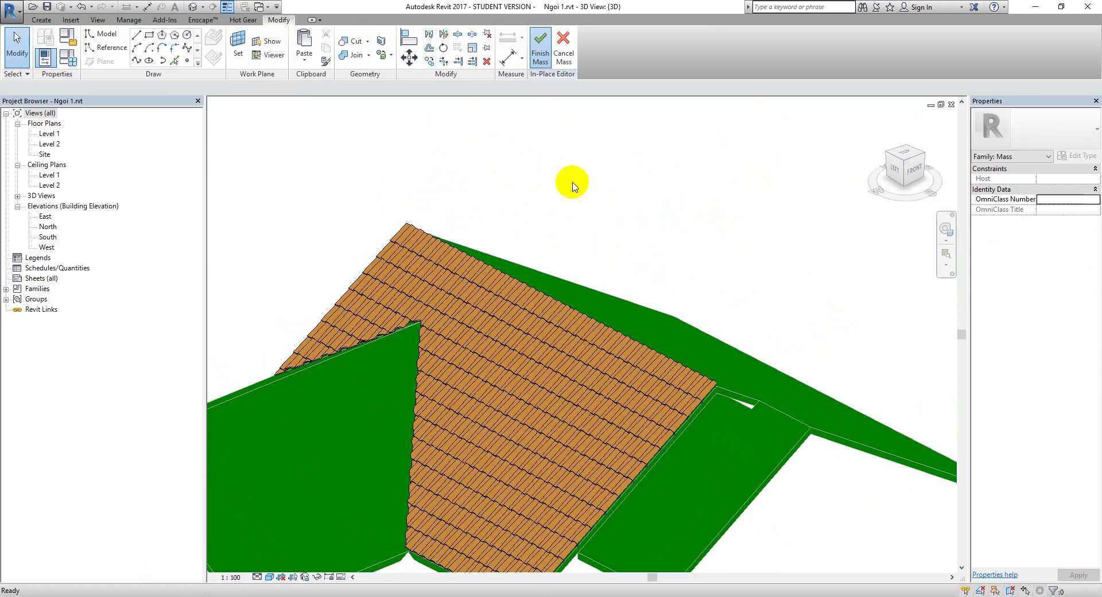
- Finish the in-place mass and zoom in around the orange-tiled roof edge
{"action": "left_click", "coordinate": [766, 368]}
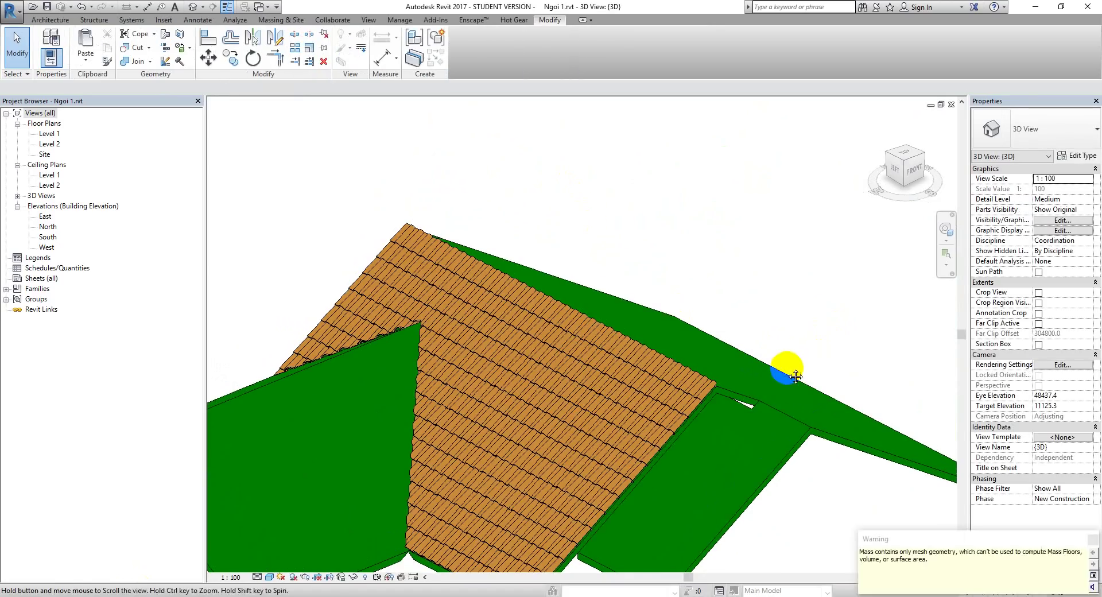
{"action": "middle_click_drag", "start_coordinate": [782, 361], "coordinate": [530, 310], "text": "shift"}
{"action": "scroll", "coordinate": [530, 310], "scroll_direction": "down", "scroll_amount": 3}
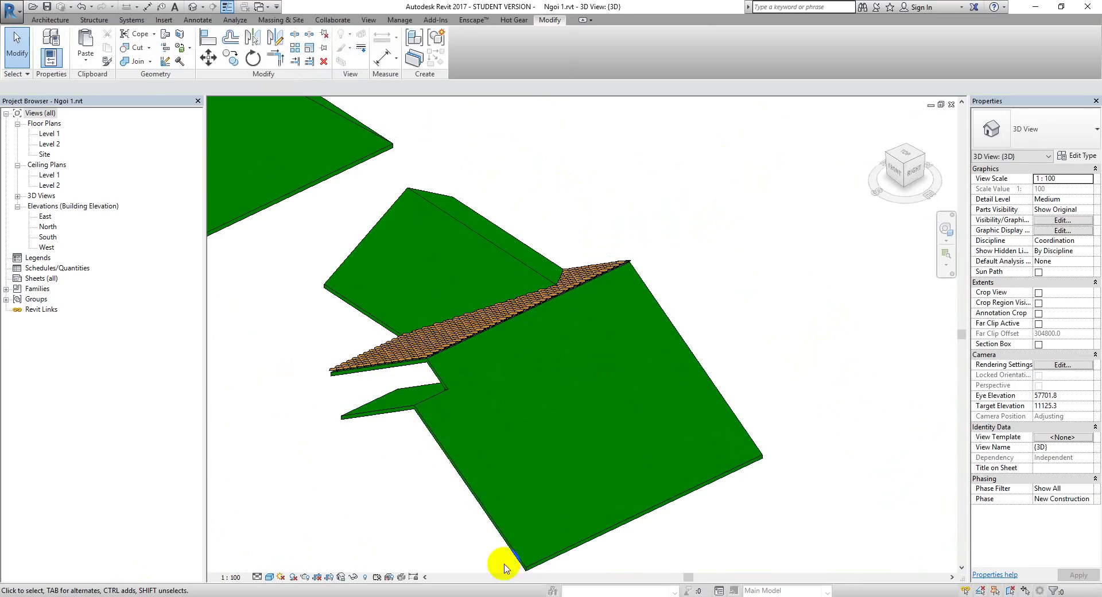
{"action": "left_click", "coordinate": [432, 390]}
{"action": "scroll", "coordinate": [651, 373], "scroll_direction": "up", "scroll_amount": 2}
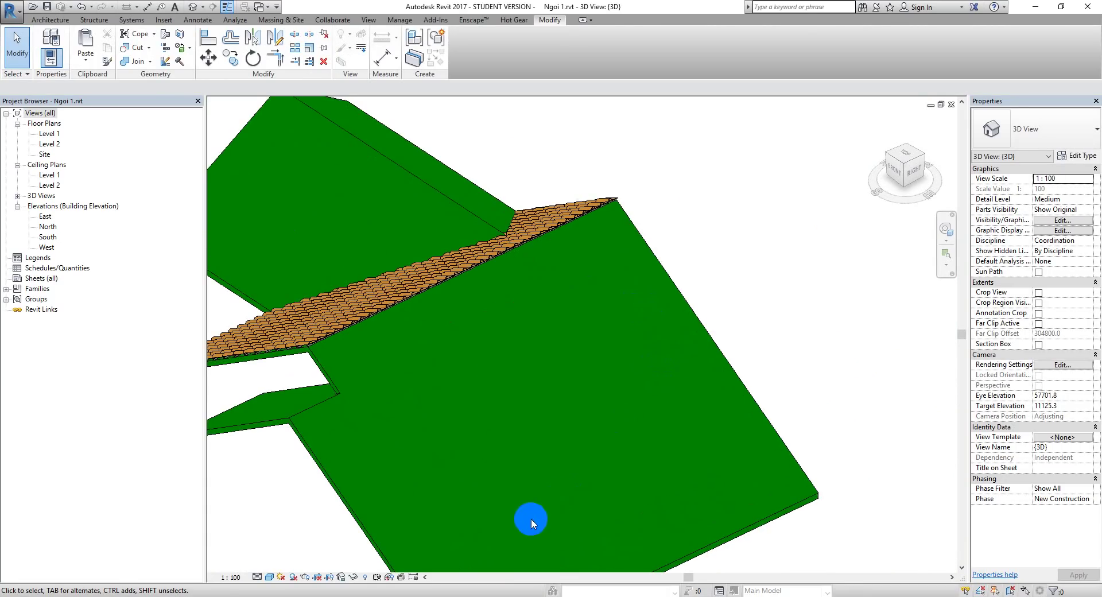
{"action": "middle_click_drag", "start_coordinate": [512, 542], "coordinate": [498, 512]}
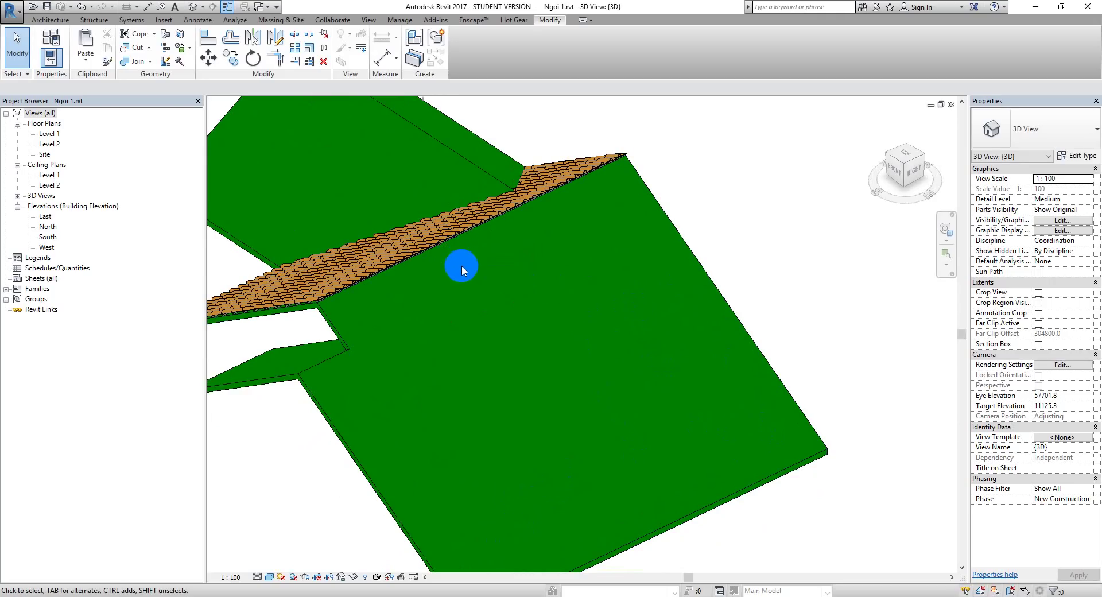
{"action": "scroll", "coordinate": [473, 227], "scroll_direction": "up", "scroll_amount": 2}
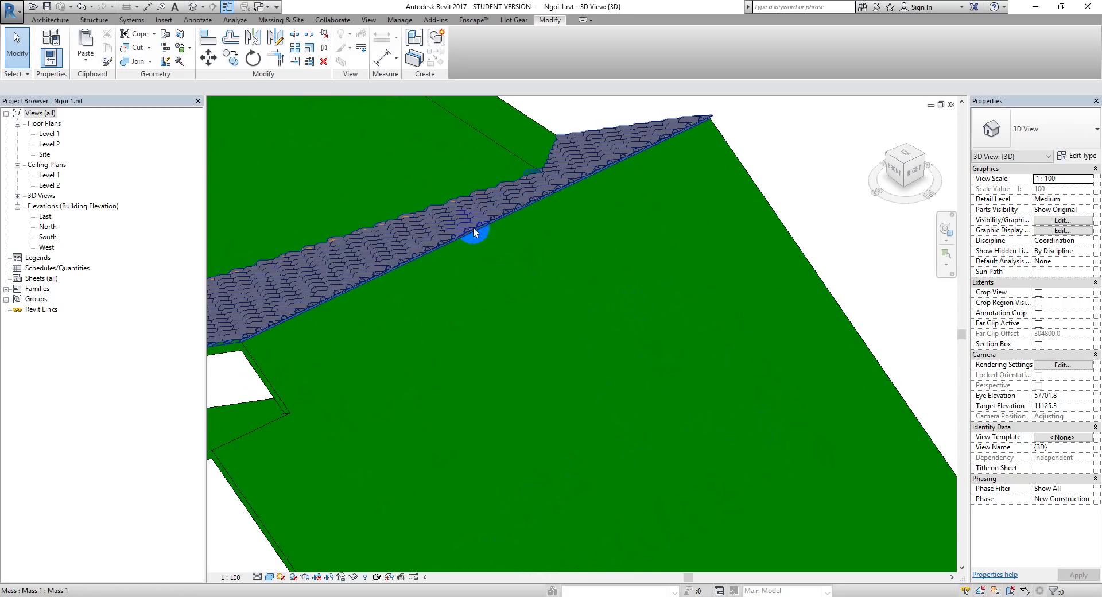
{"action": "mouse_move", "coordinate": [677, 331]}
{"action": "middle_mouse_down", "text": "shift"}
{"action": "mouse_move", "coordinate": [592, 426]}
{"action": "mouse_move", "coordinate": [844, 419]}
{"action": "mouse_move", "coordinate": [757, 419]}
{"action": "middle_mouse_up", "text": "shift"}
{"action": "scroll", "coordinate": [642, 305], "scroll_direction": "up", "scroll_amount": 2}
{"action": "scroll", "coordinate": [646, 287], "scroll_direction": "up", "scroll_amount": 1}
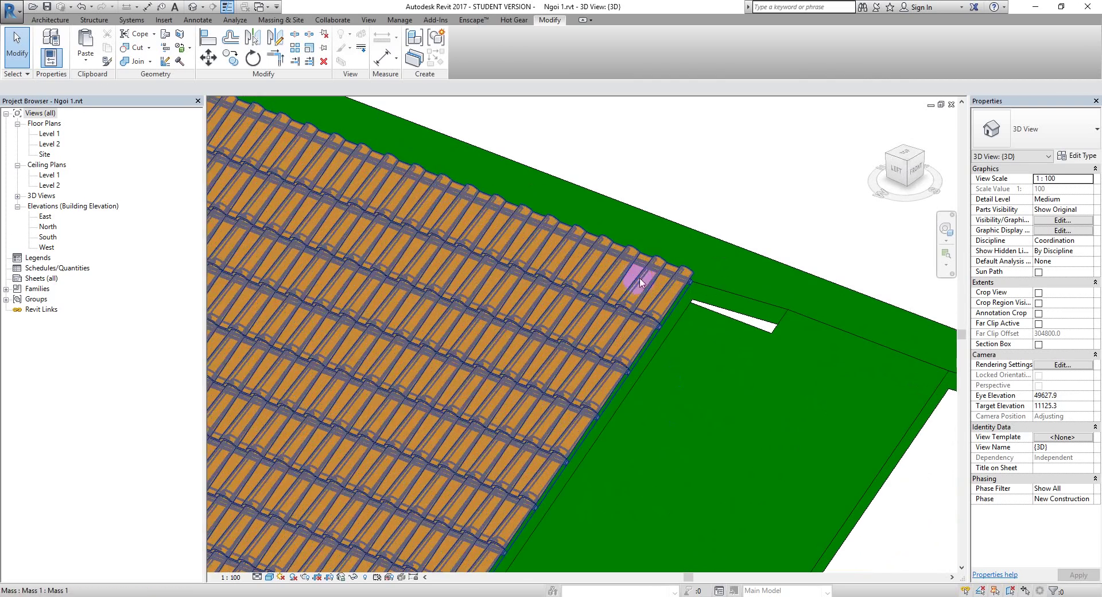
{"action": "scroll", "coordinate": [645, 281], "scroll_direction": "up", "scroll_amount": 1}
{"action": "scroll", "coordinate": [674, 246], "scroll_direction": "up", "scroll_amount": 1}
{"action": "scroll", "coordinate": [652, 238], "scroll_direction": "up", "scroll_amount": 2}
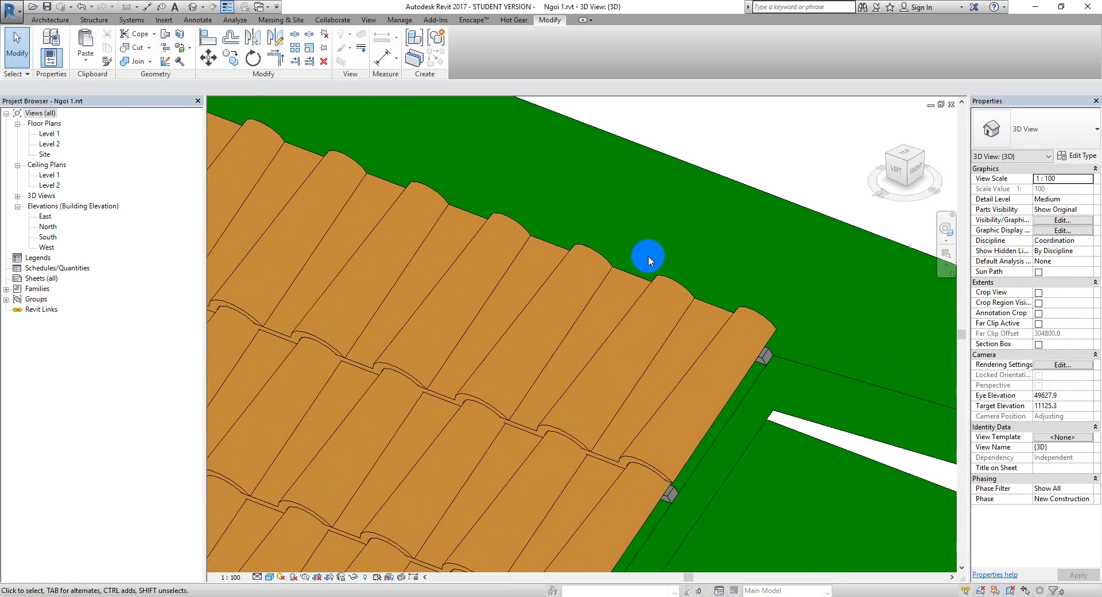
- Select a tile panel, the green roof and the tiles to inspect them, then clear the selection
{"action": "left_click", "coordinate": [675, 287]}
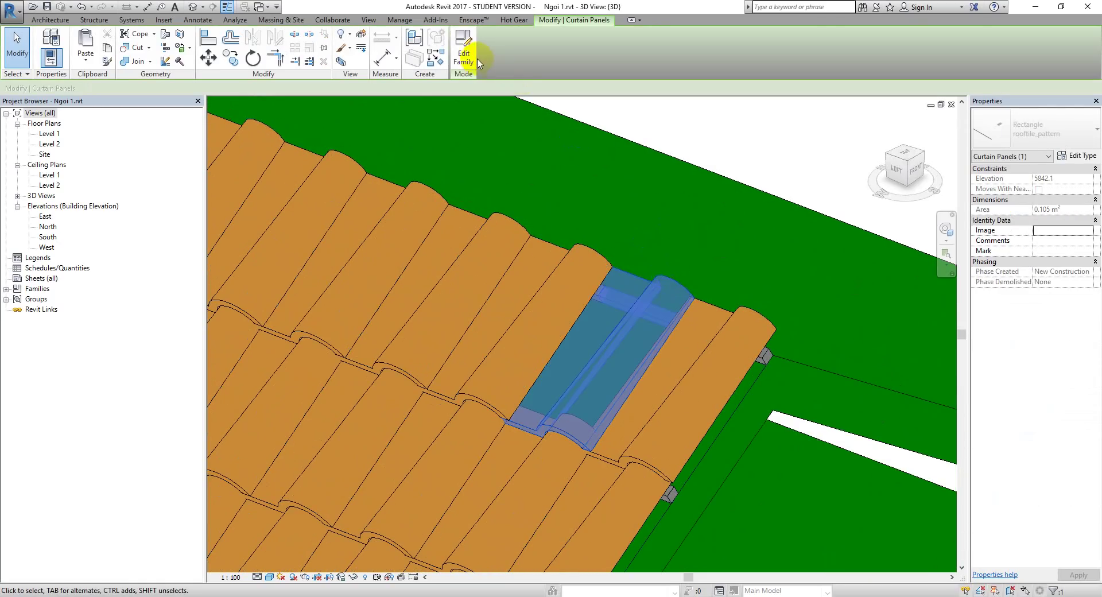
{"action": "left_click", "coordinate": [581, 156]}
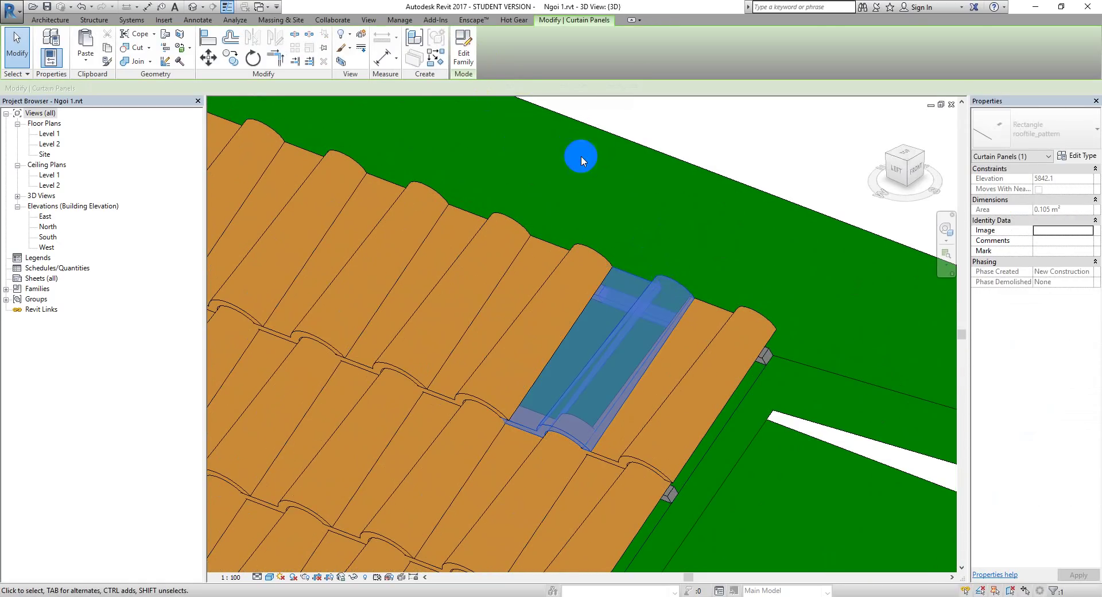
{"action": "left_click", "coordinate": [621, 181]}
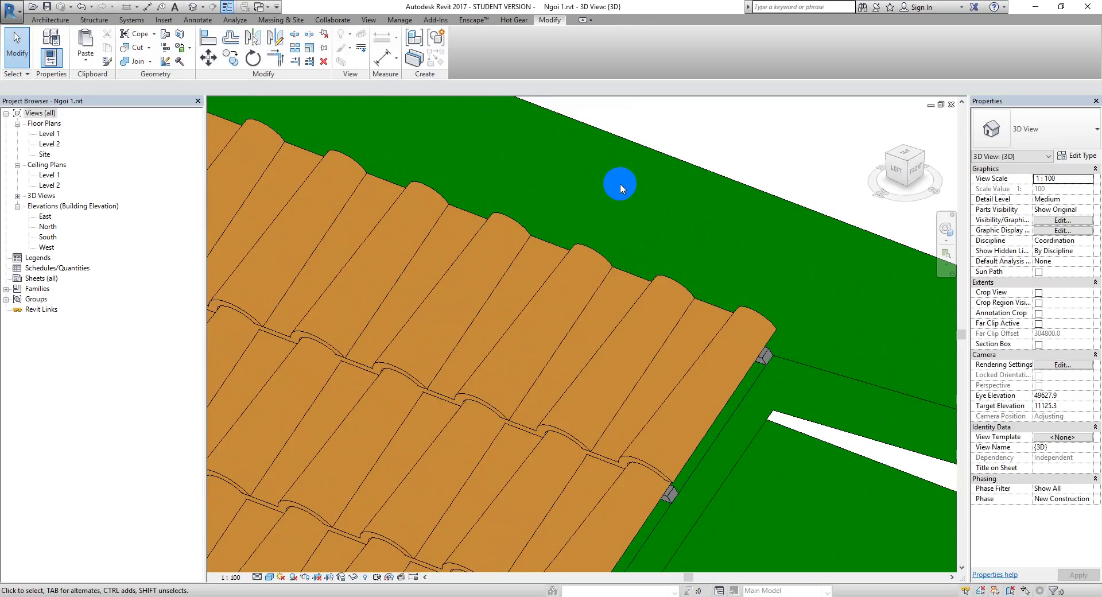
{"action": "left_click", "coordinate": [723, 154]}
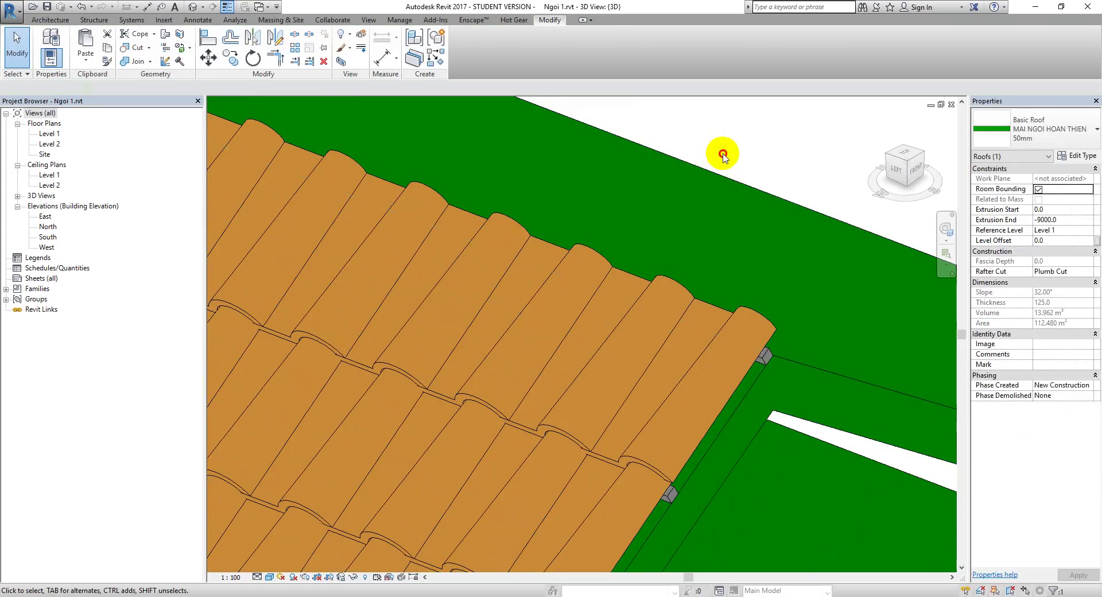
{"action": "scroll", "coordinate": [724, 153], "scroll_direction": "down", "scroll_amount": 2}
{"action": "scroll", "coordinate": [672, 196], "scroll_direction": "down", "scroll_amount": 2}
{"action": "scroll", "coordinate": [746, 222], "scroll_direction": "down", "scroll_amount": 2}
{"action": "scroll", "coordinate": [739, 259], "scroll_direction": "down", "scroll_amount": 1}
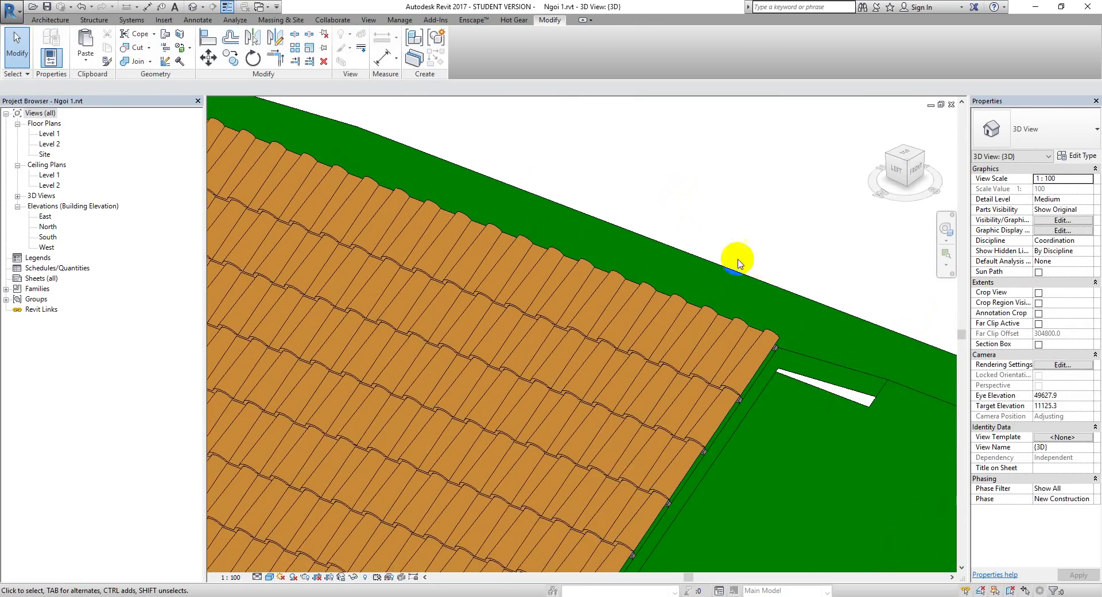
{"action": "scroll", "coordinate": [739, 263], "scroll_direction": "down", "scroll_amount": 2}
{"action": "scroll", "coordinate": [721, 275], "scroll_direction": "down", "scroll_amount": 1}
{"action": "left_click", "coordinate": [683, 312]}
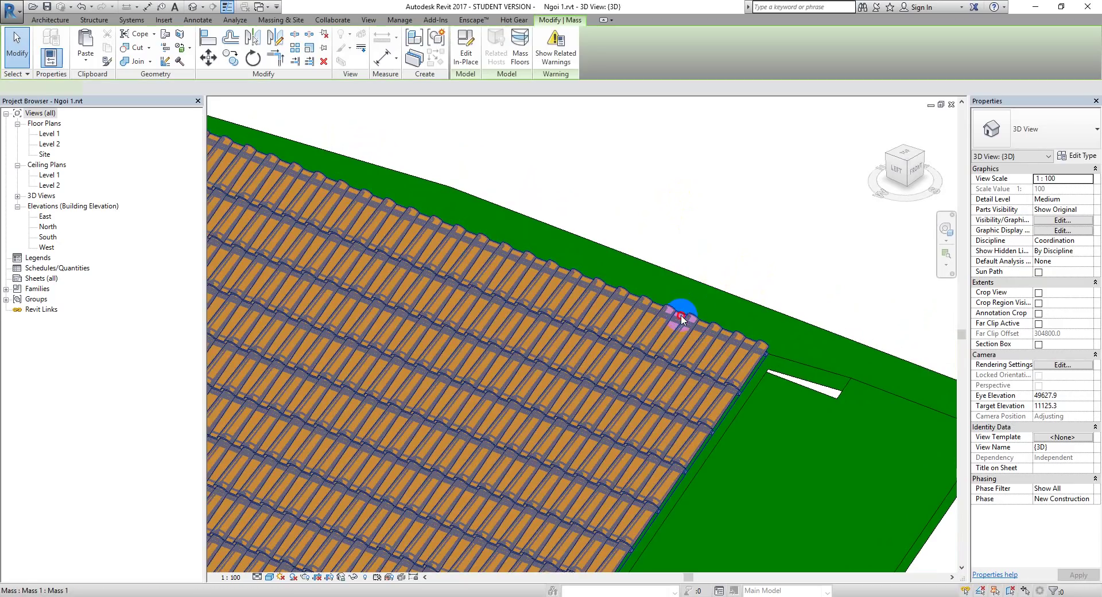
{"action": "key", "text": "Escape"}
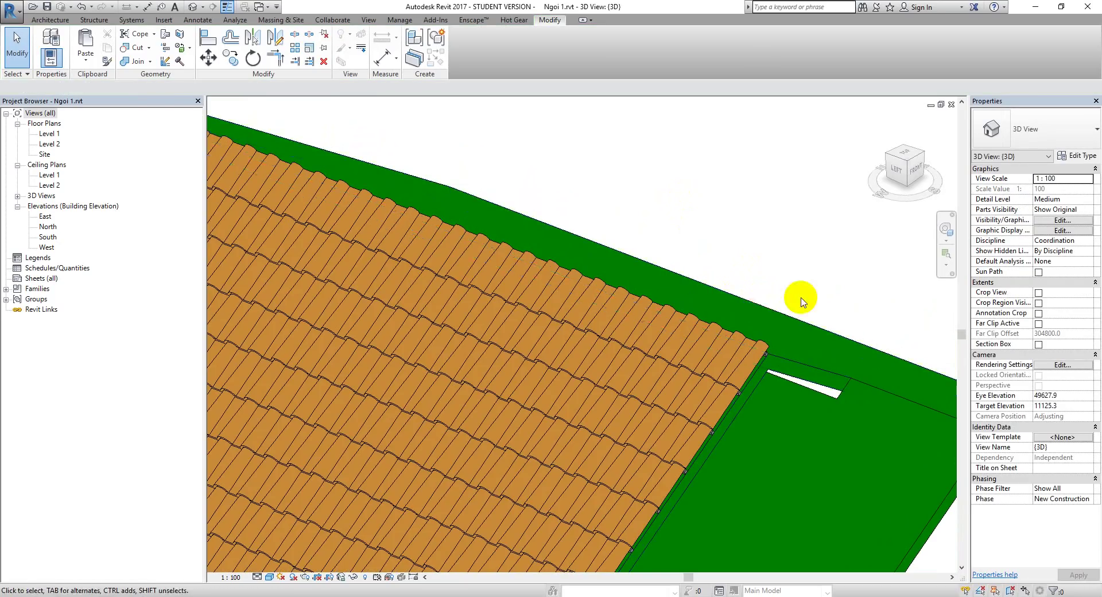
{"action": "scroll", "coordinate": [787, 304], "scroll_direction": "down", "scroll_amount": 2}
{"action": "scroll", "coordinate": [773, 314], "scroll_direction": "down", "scroll_amount": 2}
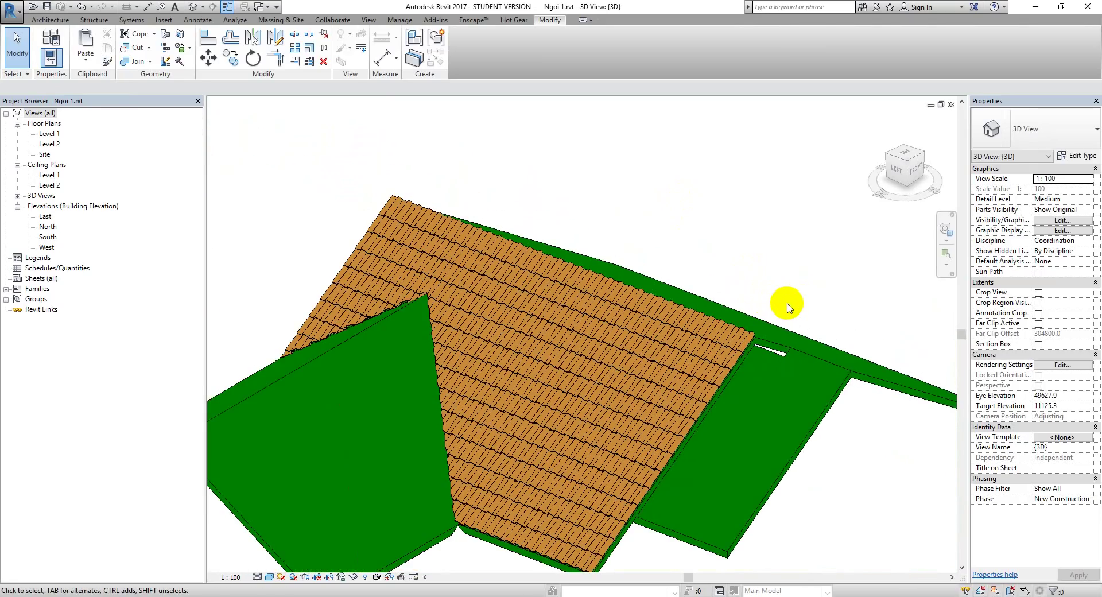